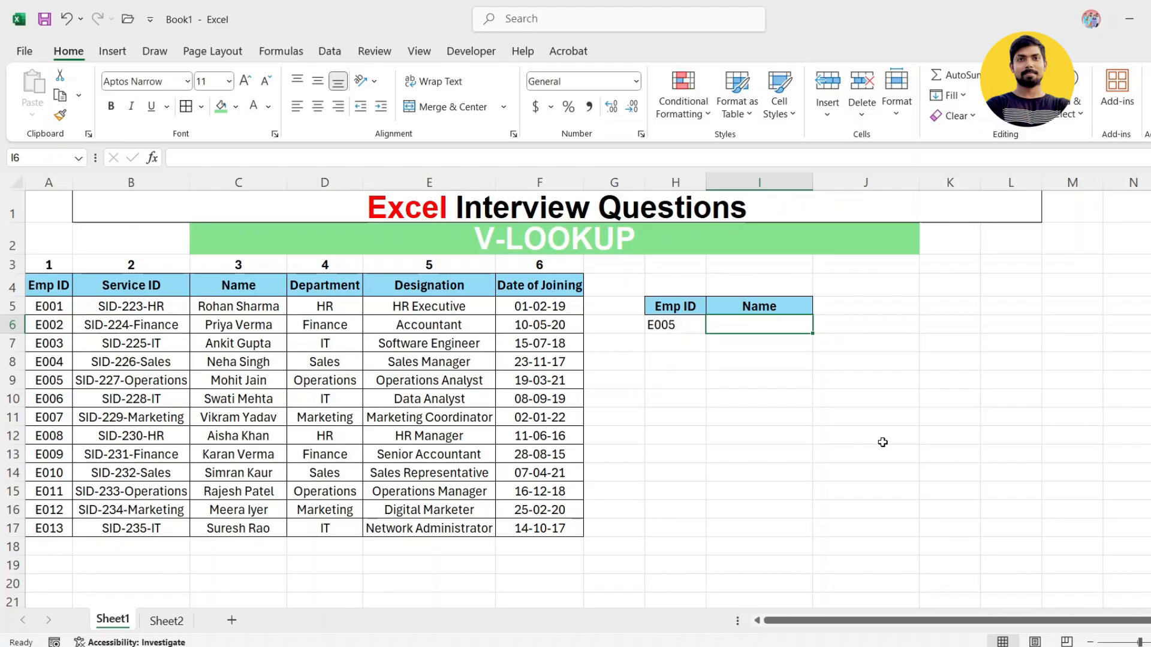
# Examine the employee table and the Emp ID and Name lookup cells beside it.
pyautogui.click(251, 344)
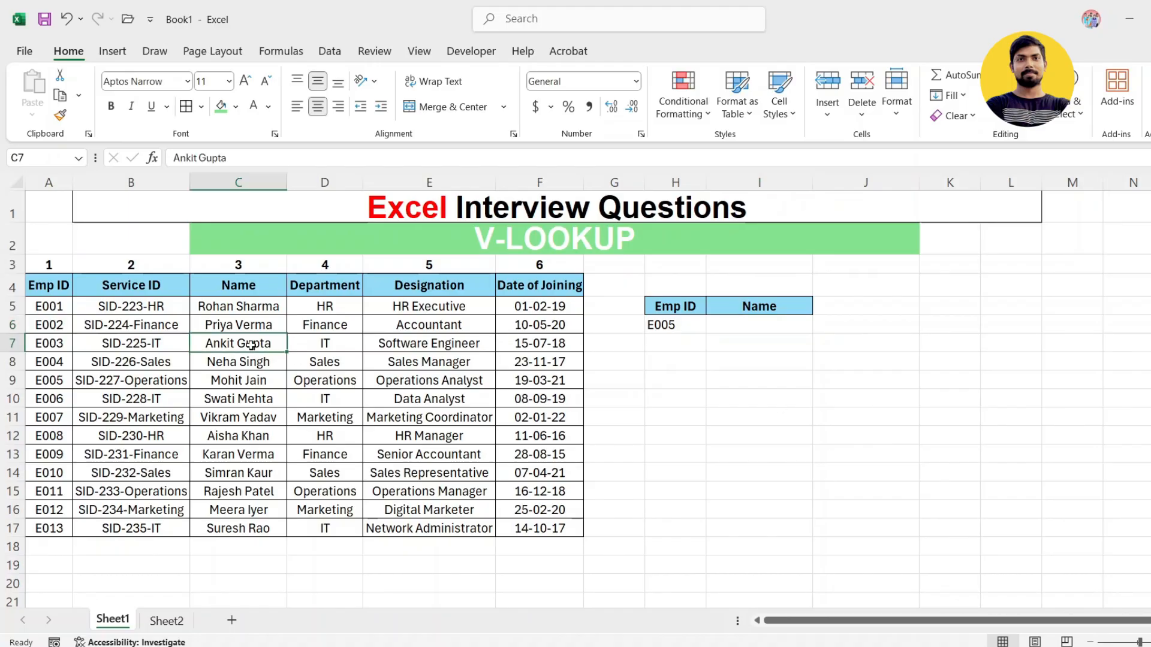
pyautogui.hotkey('ctrl', 'a')
pyautogui.click(271, 363)
pyautogui.click(64, 305)
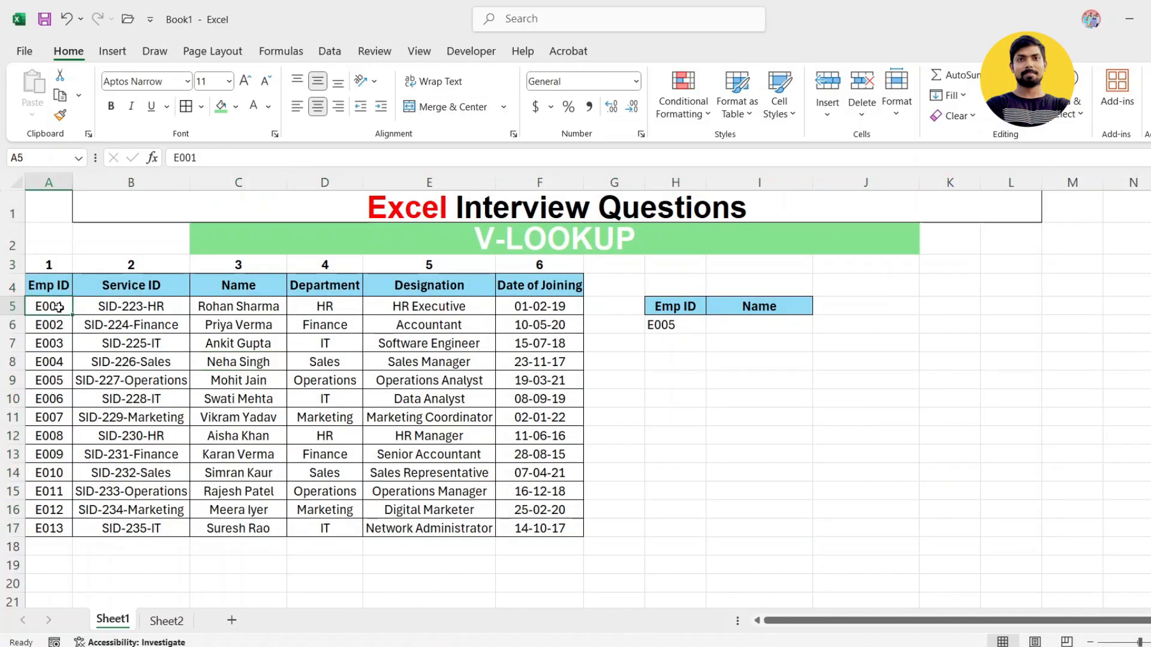
pyautogui.moveTo(86, 288); pyautogui.dragTo(430, 491)
pyautogui.click(698, 453)
pyautogui.click(683, 308)
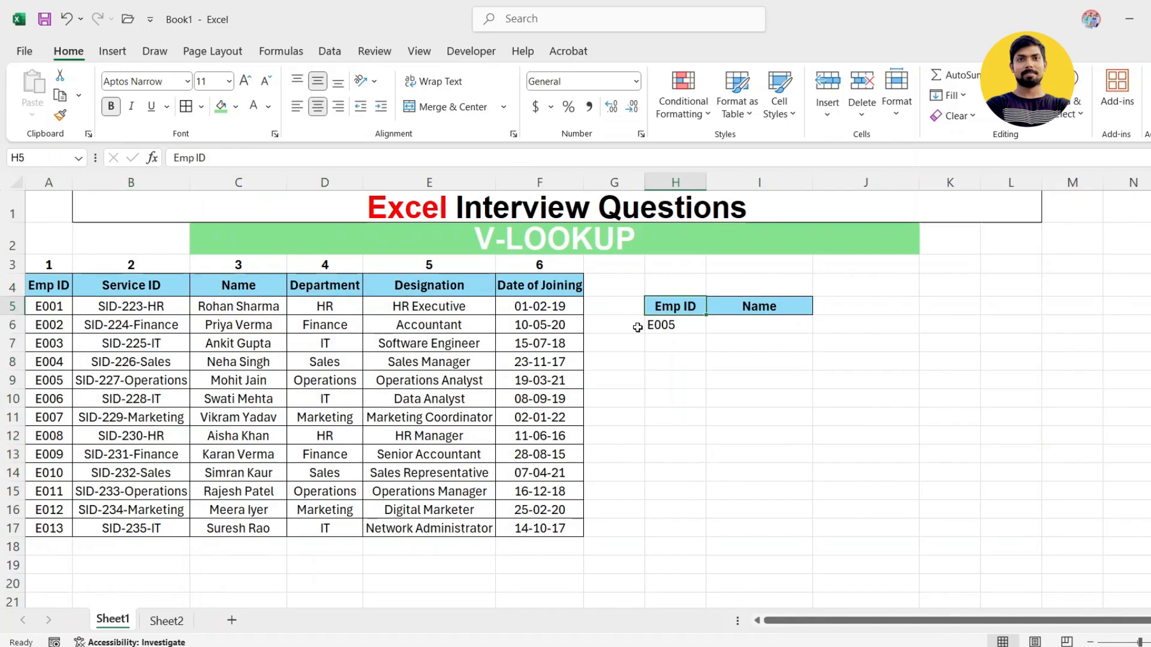
pyautogui.click(766, 306)
# Start a VLOOKUP formula in I6 under the Name header, using H6 as the lookup value.
pyautogui.click(766, 324)
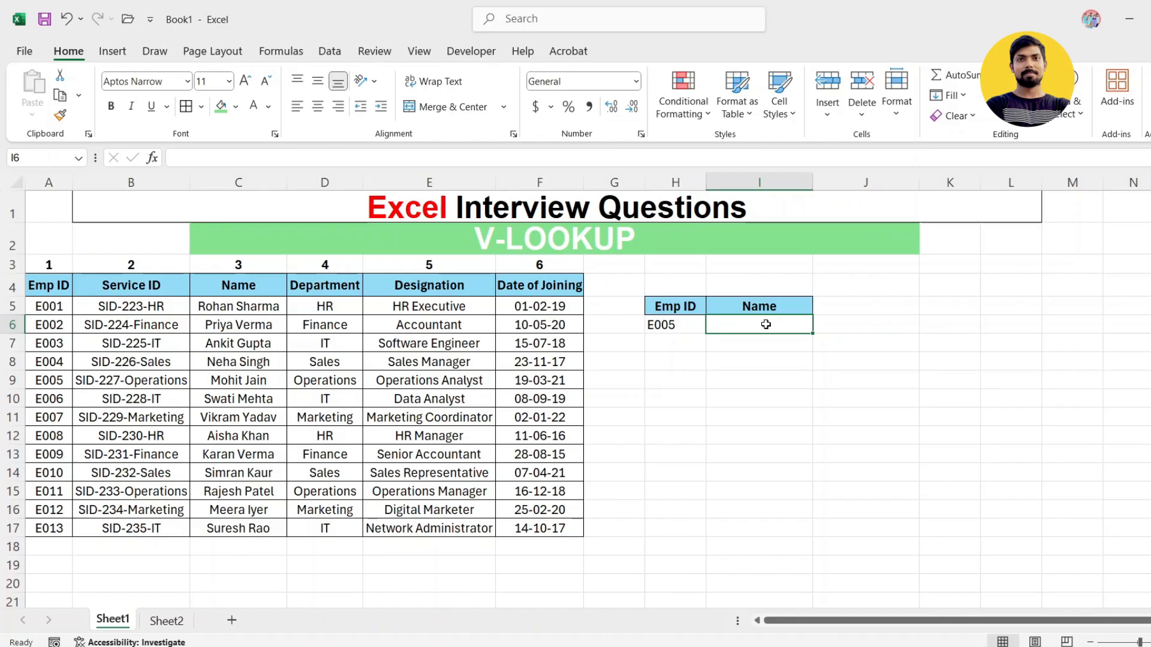
pyautogui.write('=')
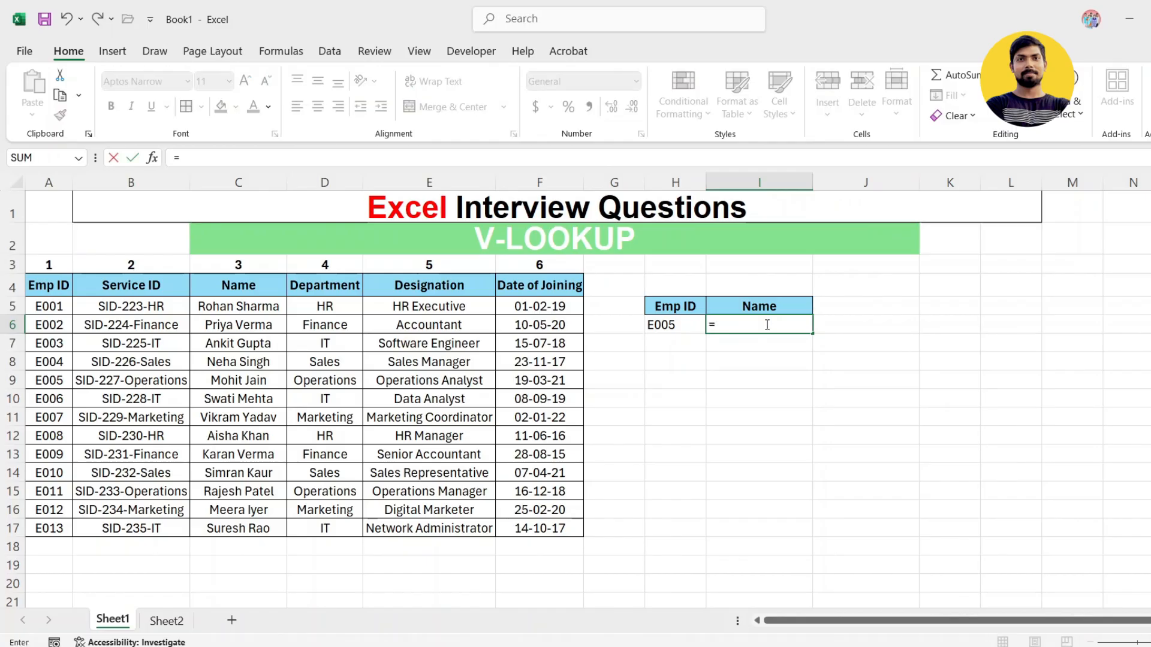
pyautogui.write('vl')
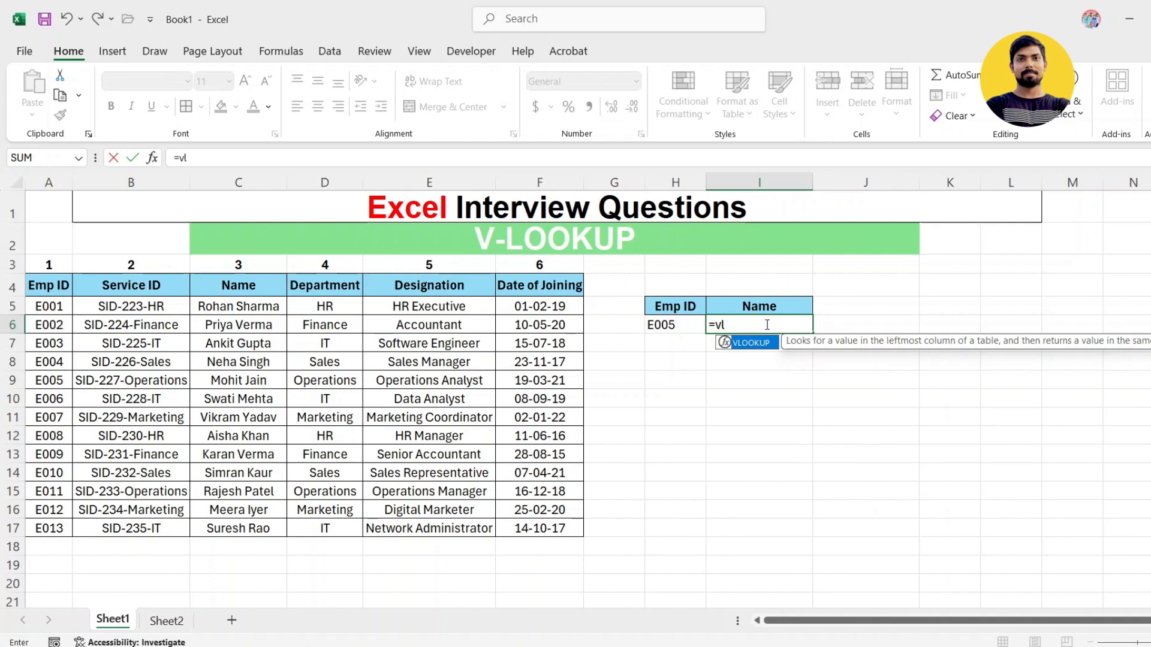
pyautogui.press('Tab')
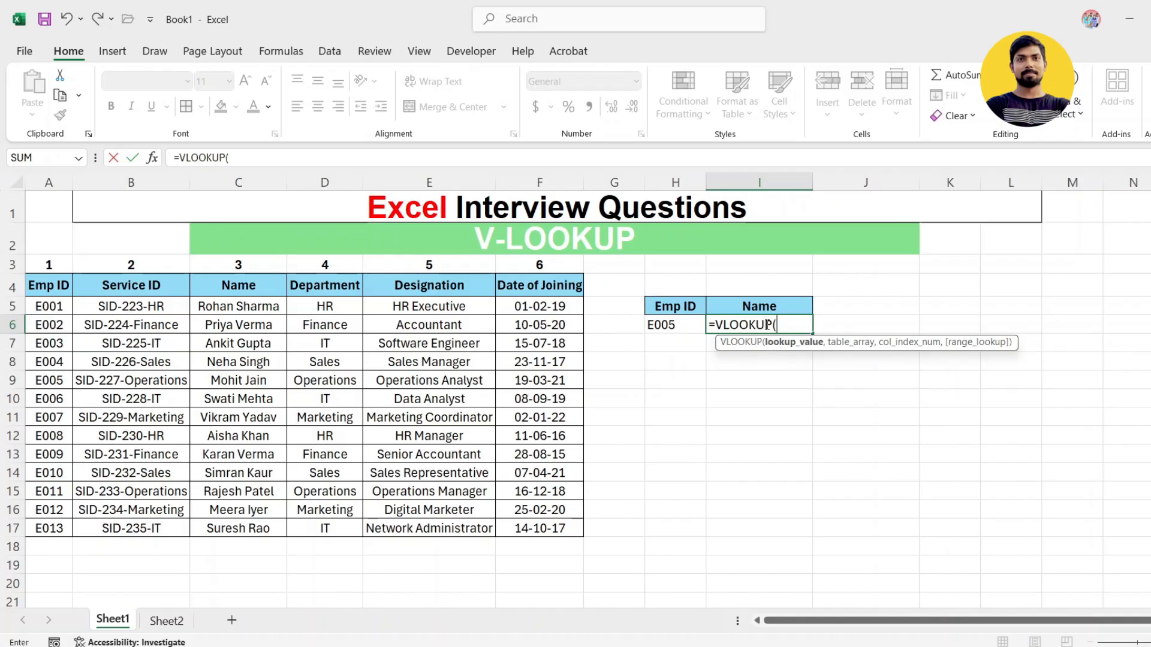
pyautogui.press('Left')
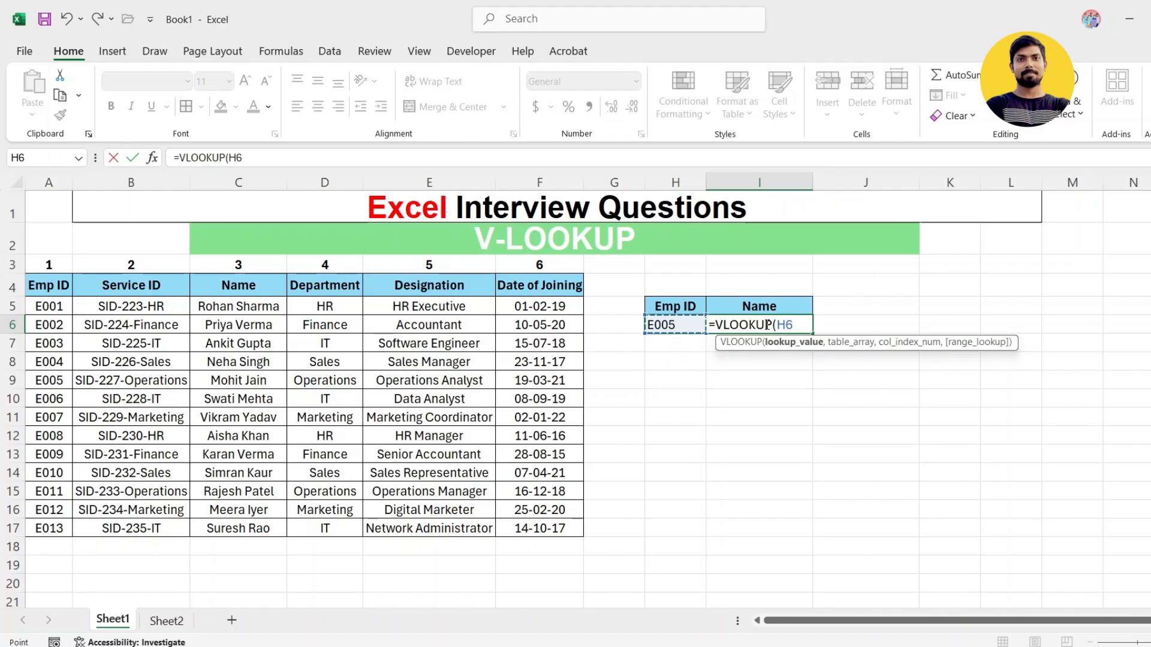
pyautogui.write(',')
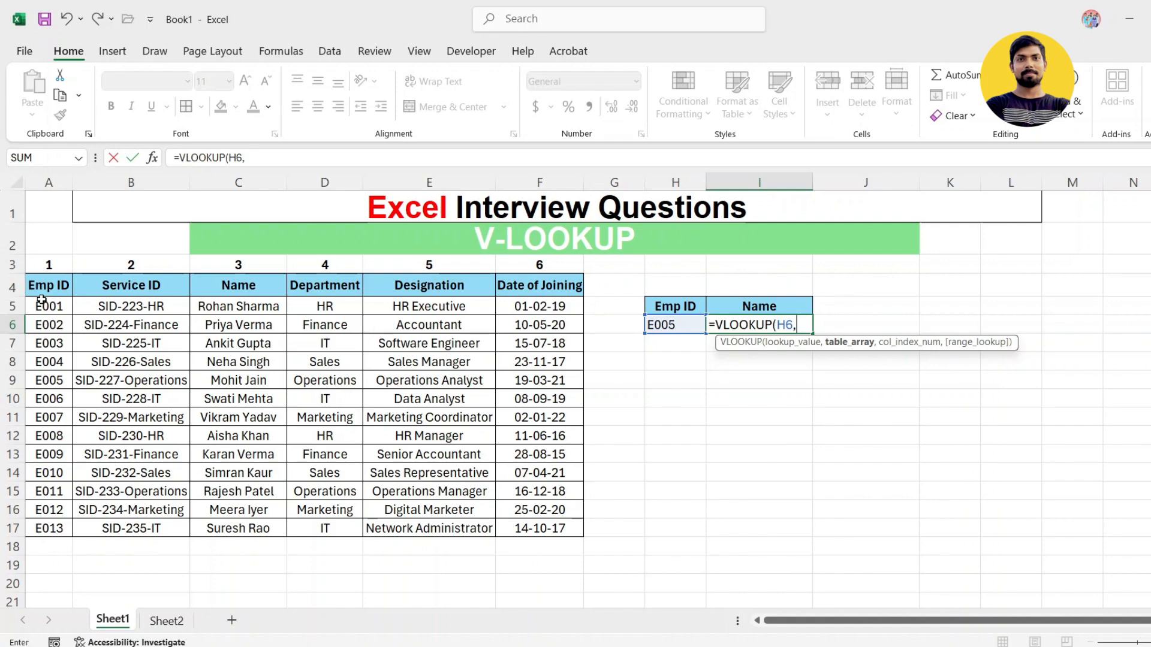
pyautogui.moveTo(54, 284); pyautogui.dragTo(527, 527)
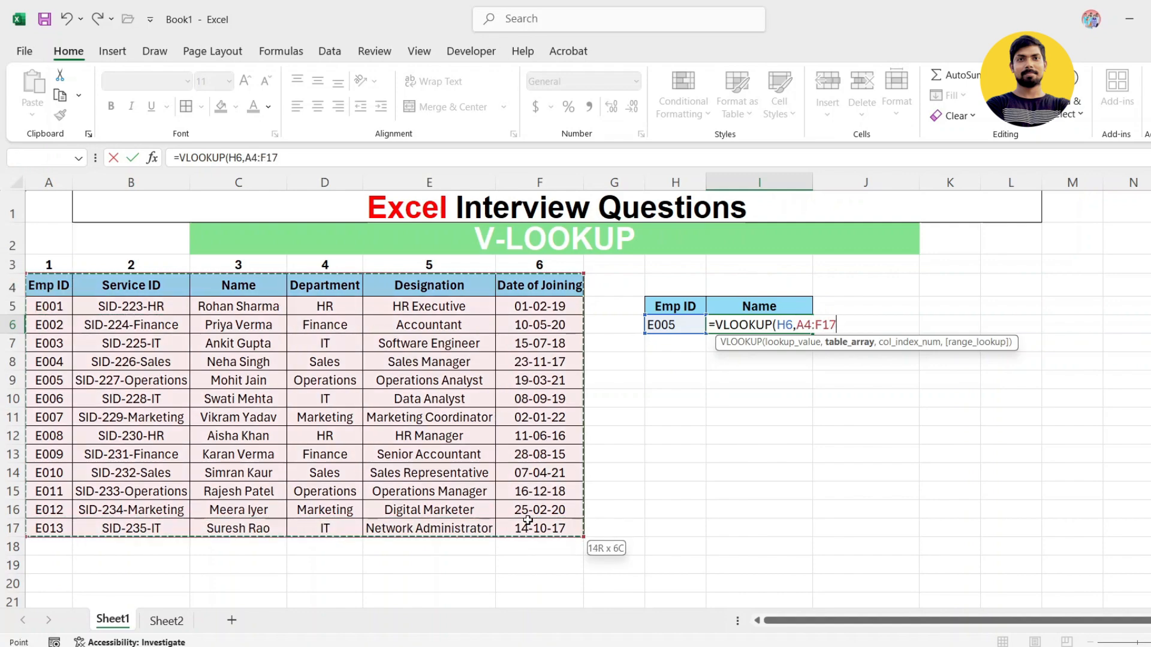
pyautogui.click(413, 455)
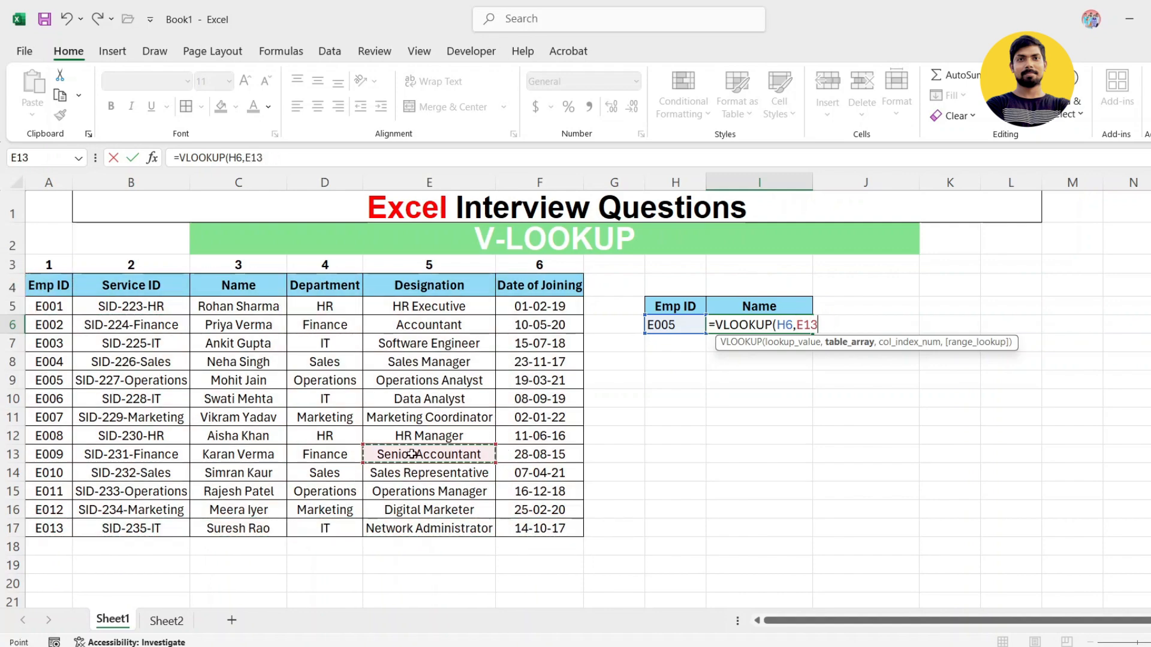
pyautogui.click(47, 286)
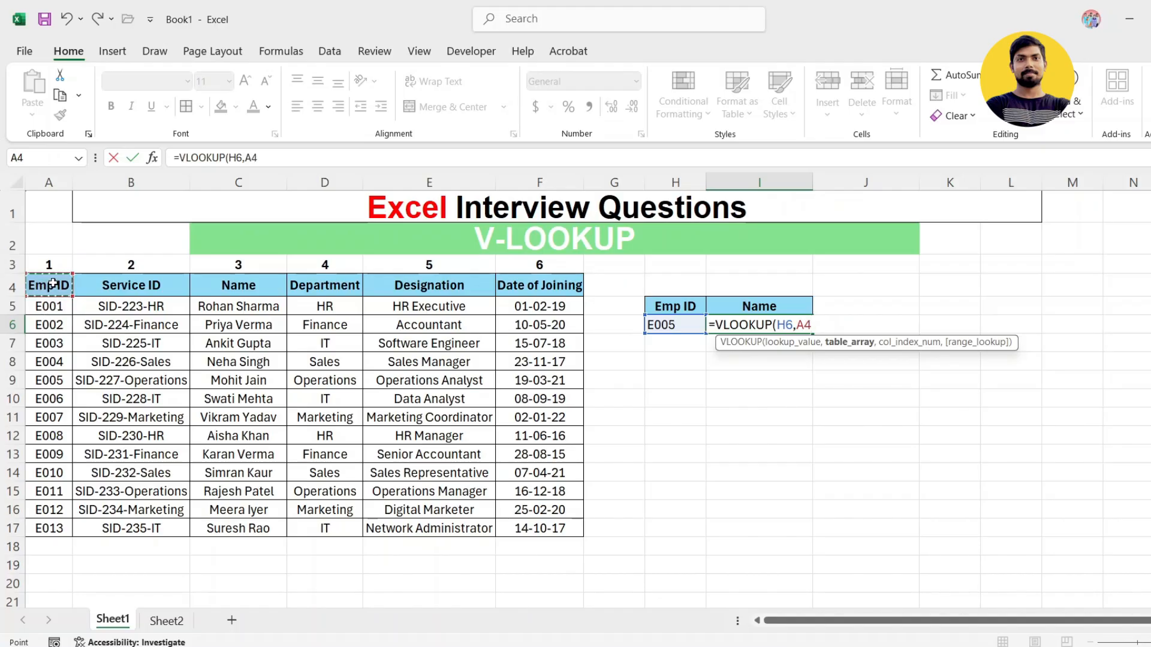
pyautogui.moveTo(52, 282); pyautogui.dragTo(575, 522)
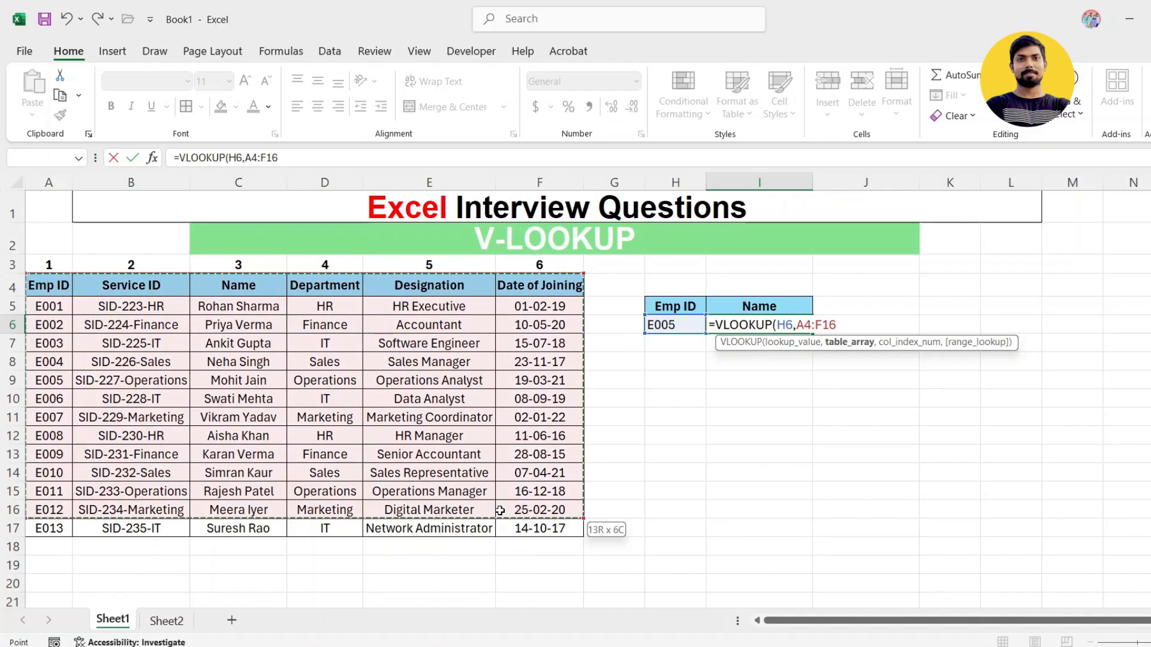
pyautogui.click(406, 435)
pyautogui.click(138, 287)
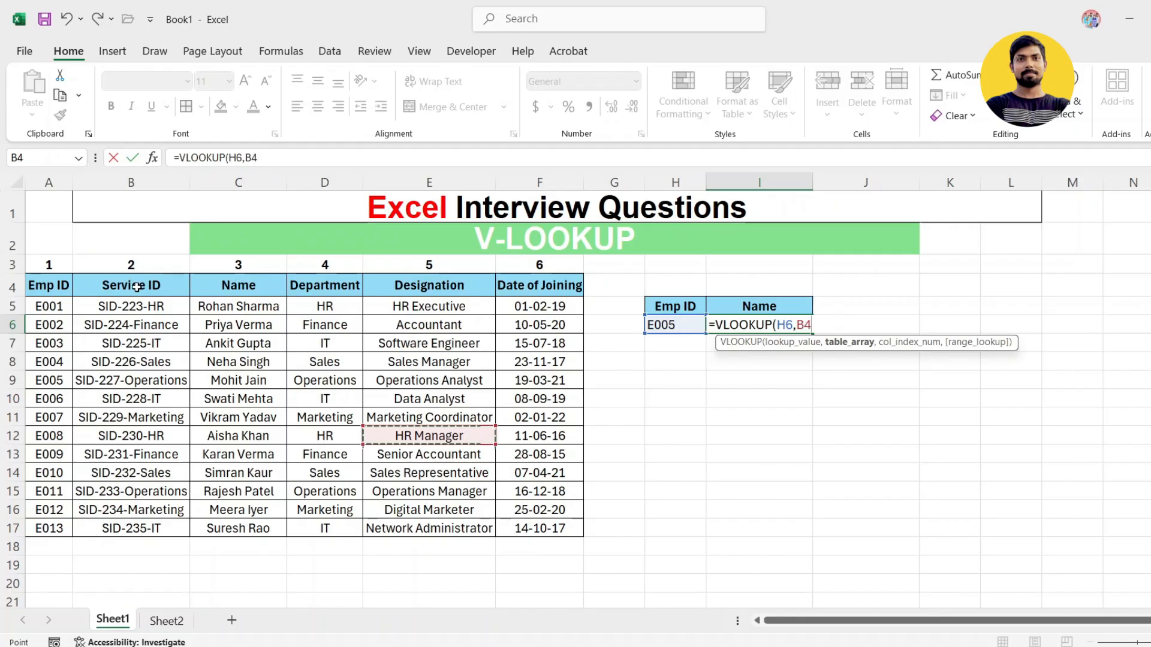
pyautogui.moveTo(137, 288); pyautogui.dragTo(374, 449)
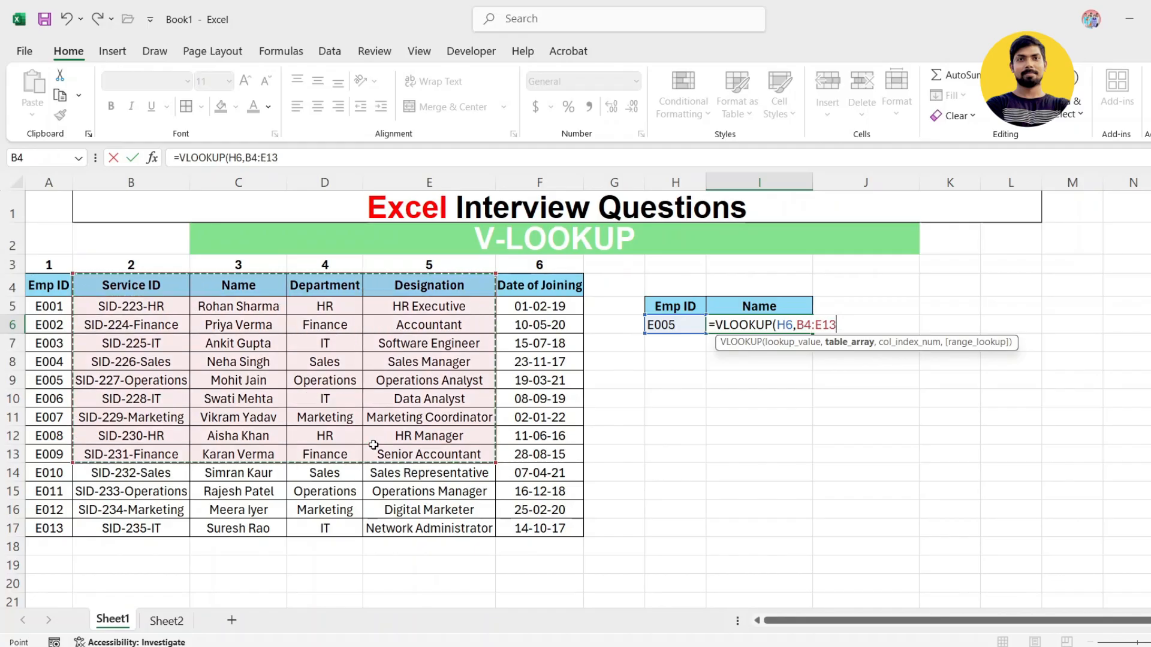
pyautogui.click(151, 361)
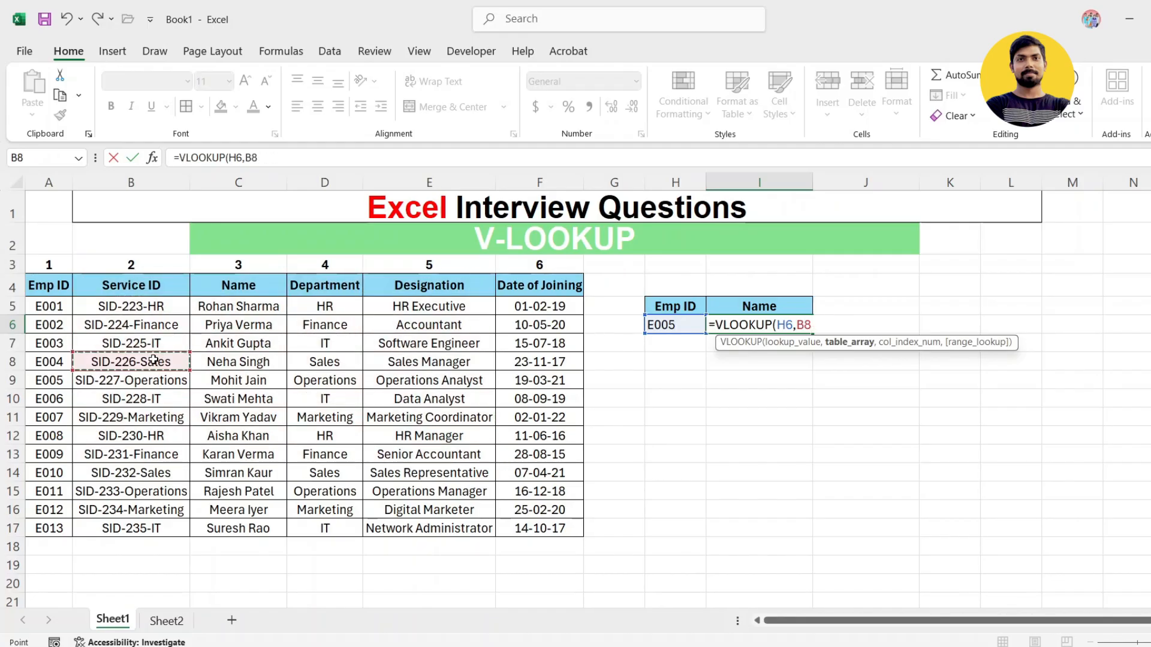
# Complete the VLOOKUP in I6 with table array A4:C17, column index 3 and 0 for an exact match.
pyautogui.click(41, 287)
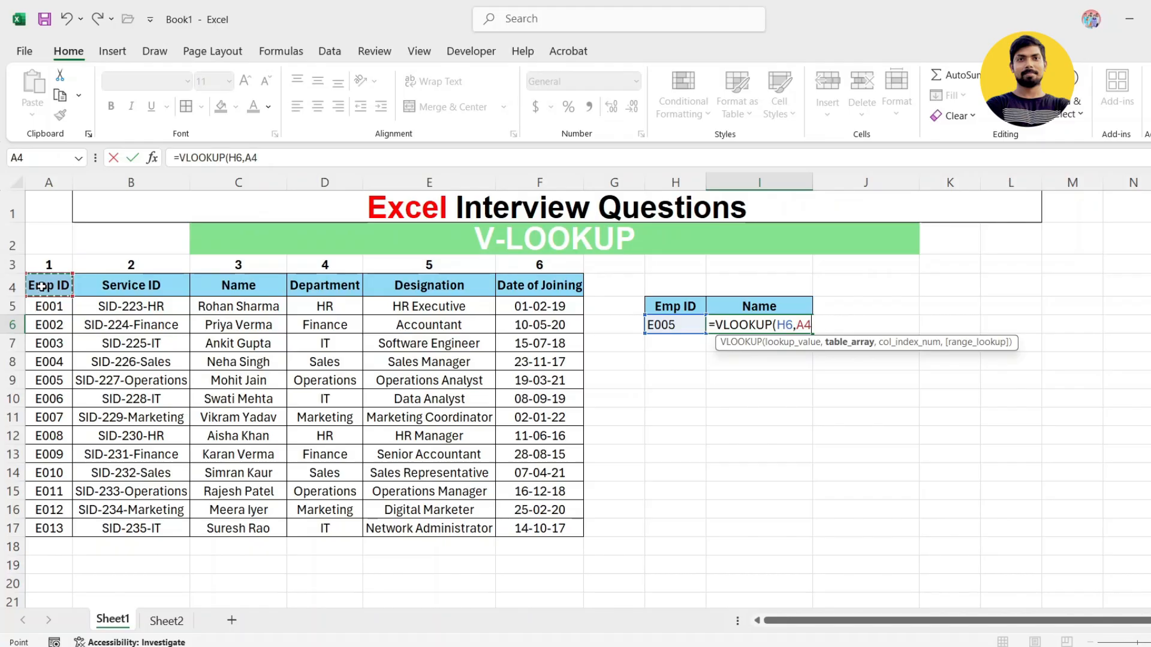
pyautogui.moveTo(42, 285); pyautogui.dragTo(279, 526)
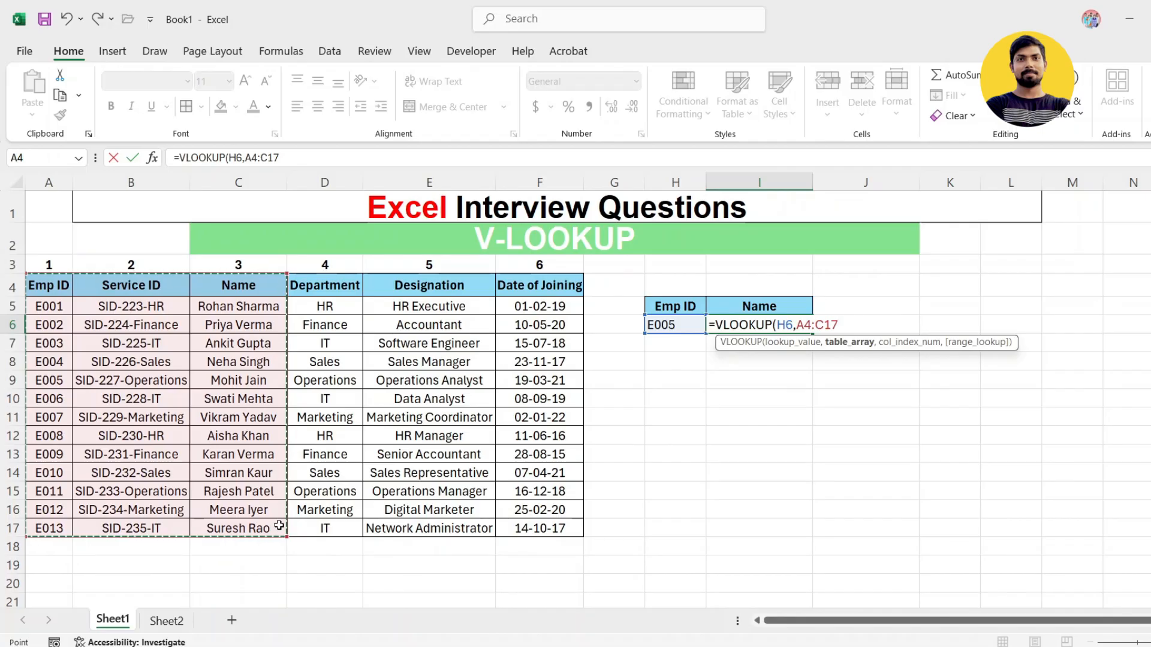
pyautogui.write(',3')
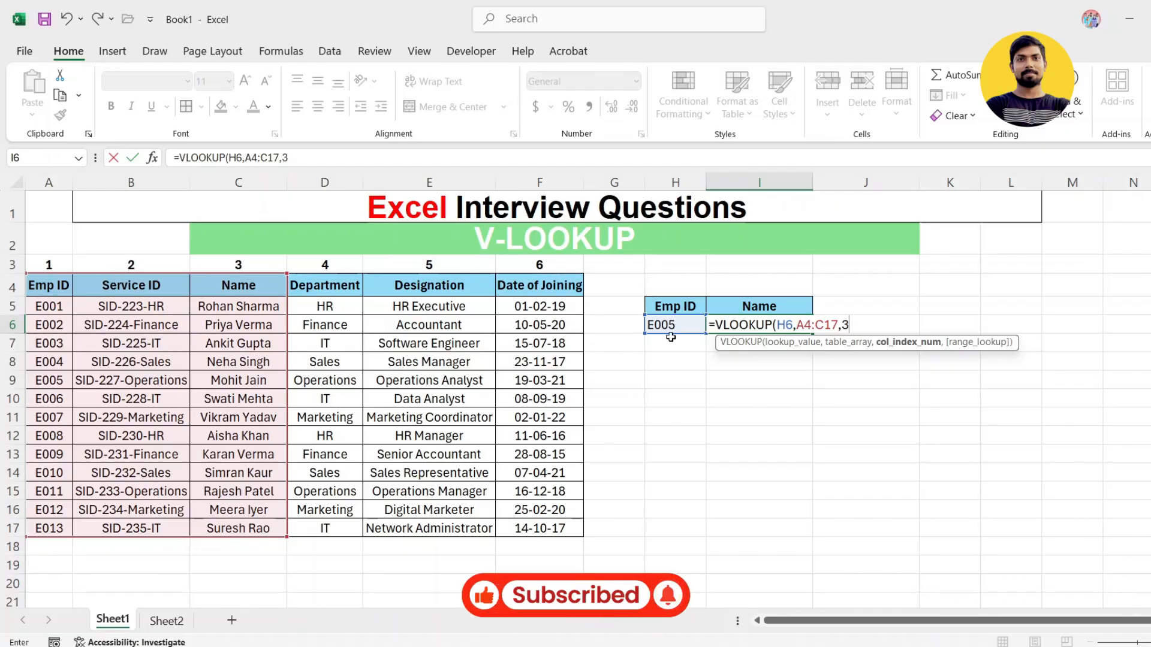
pyautogui.write(',')
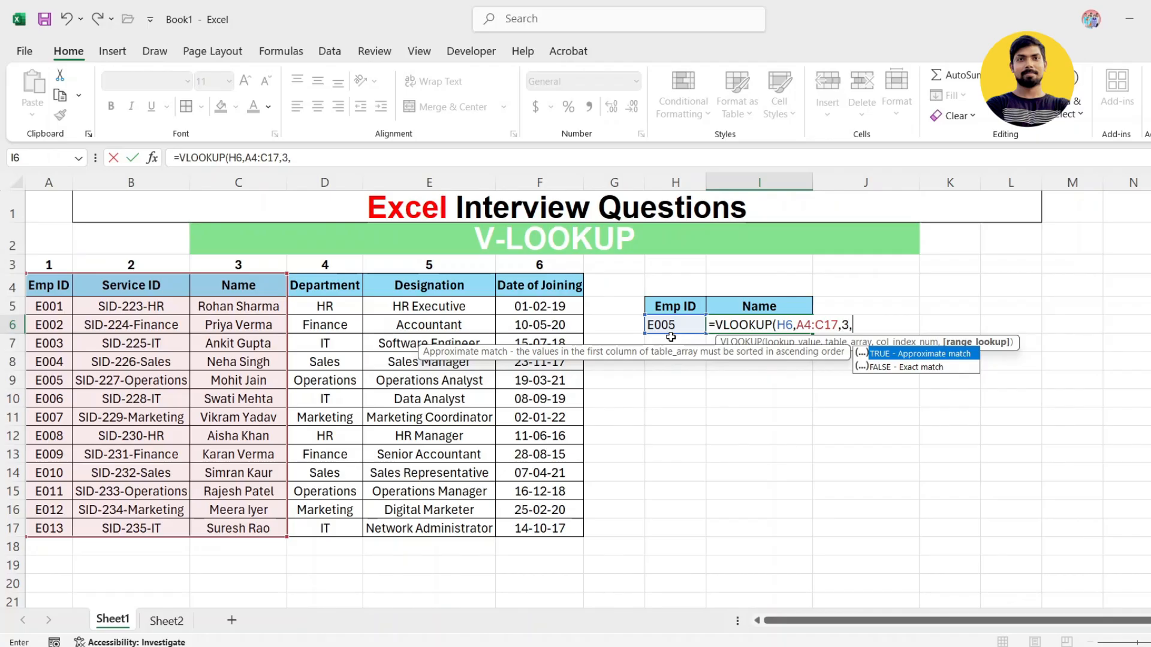
pyautogui.press('Down')
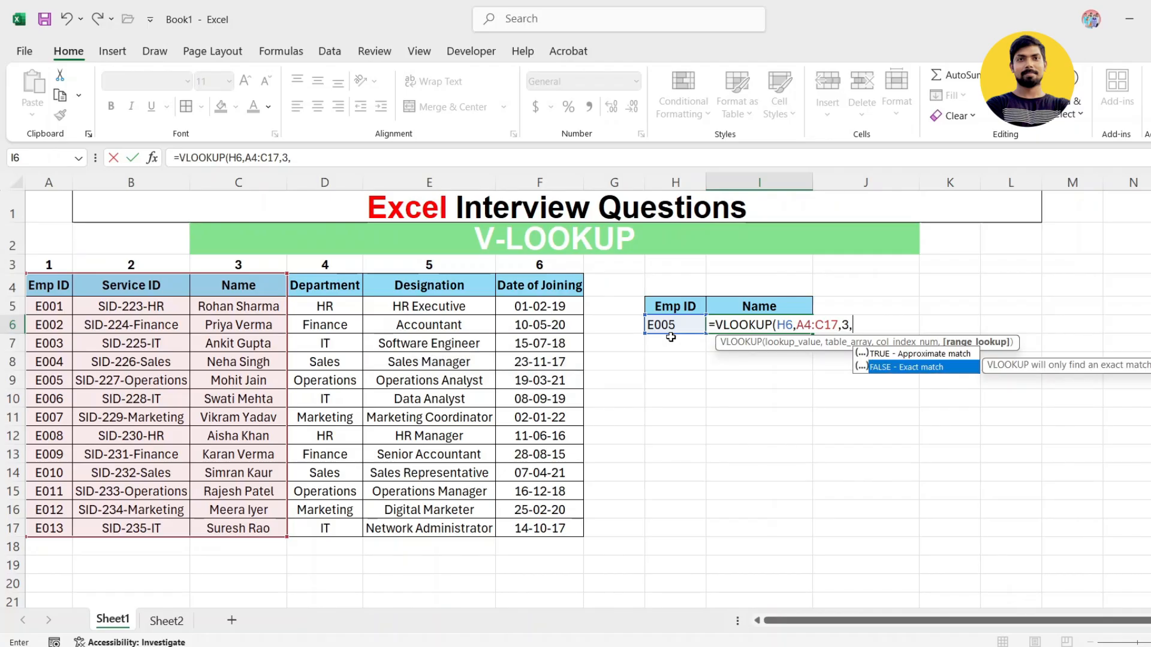
pyautogui.write('0')
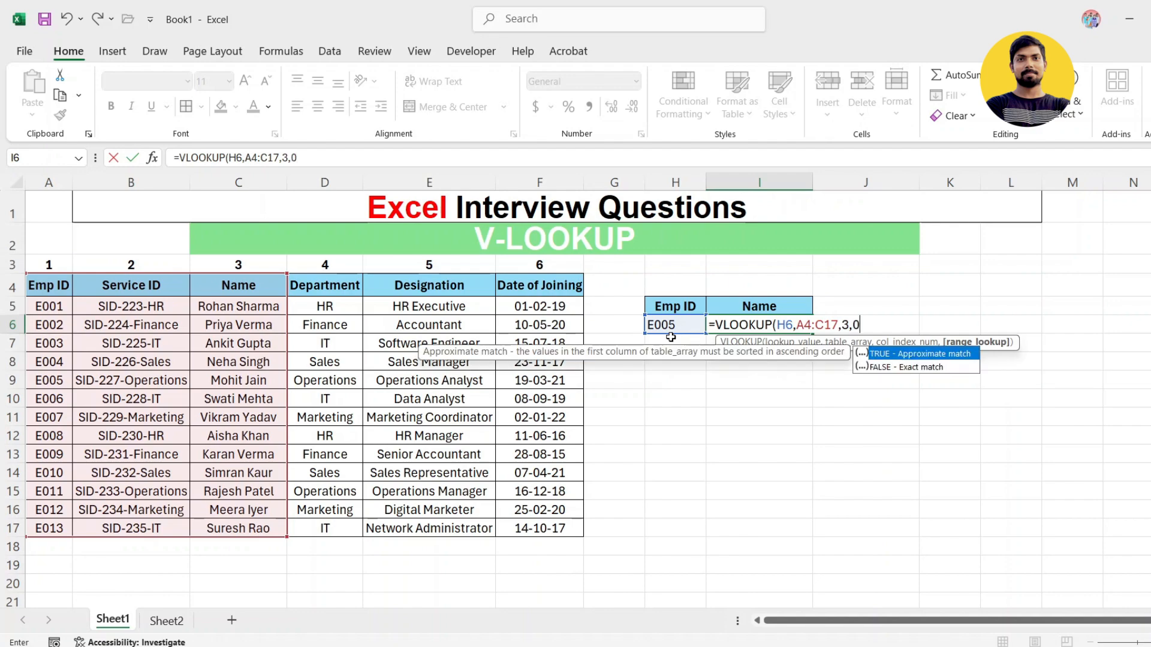
pyautogui.write(')')
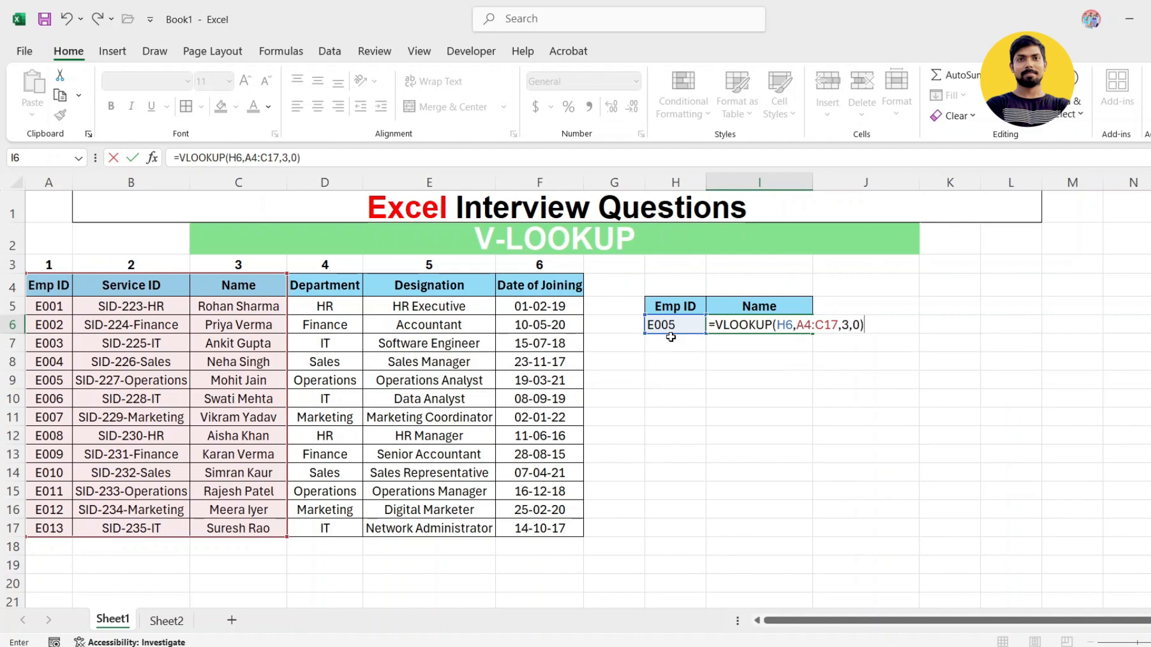
pyautogui.press('Return')
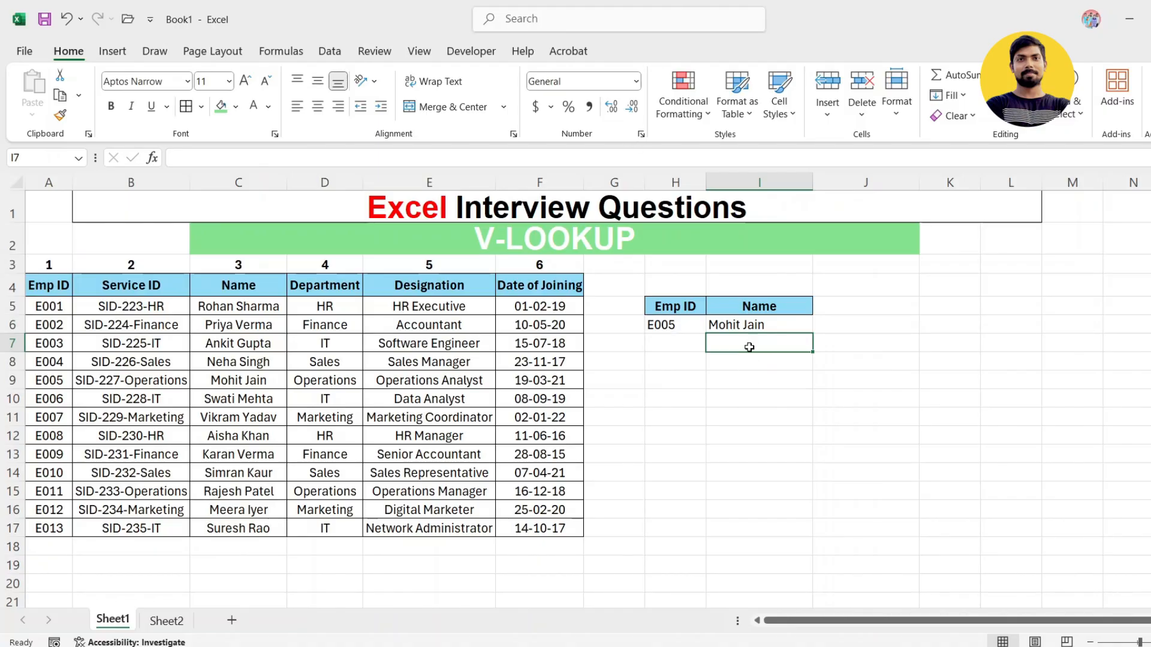
# Review the lookup formula in I6 and change the Emp ID in H6 to E006.
pyautogui.click(757, 324)
pyautogui.click(758, 364)
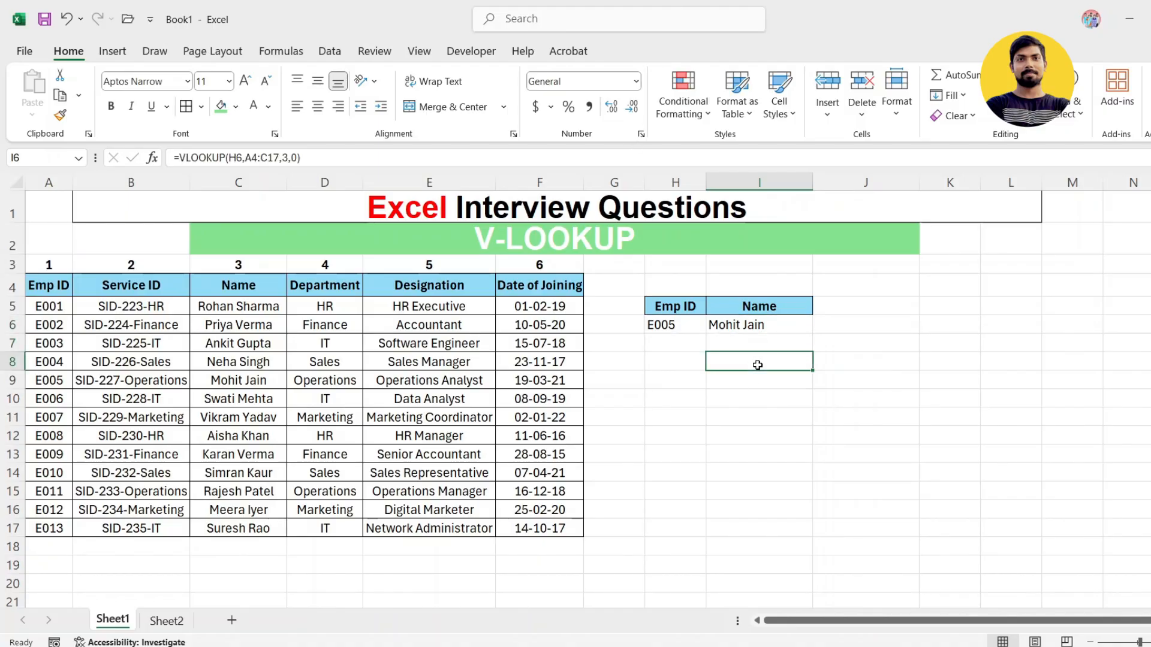
pyautogui.click(752, 326)
pyautogui.click(689, 327)
pyautogui.doubleClick(688, 327)
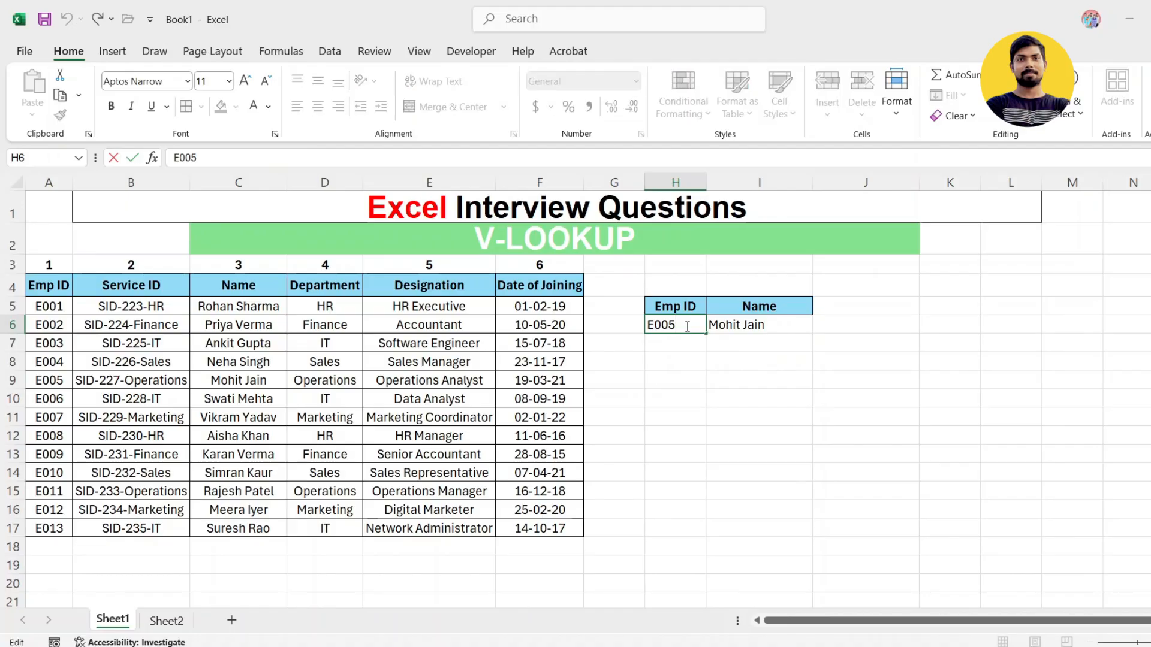
pyautogui.press('BackSpace')
pyautogui.write('6')
pyautogui.press('Return')
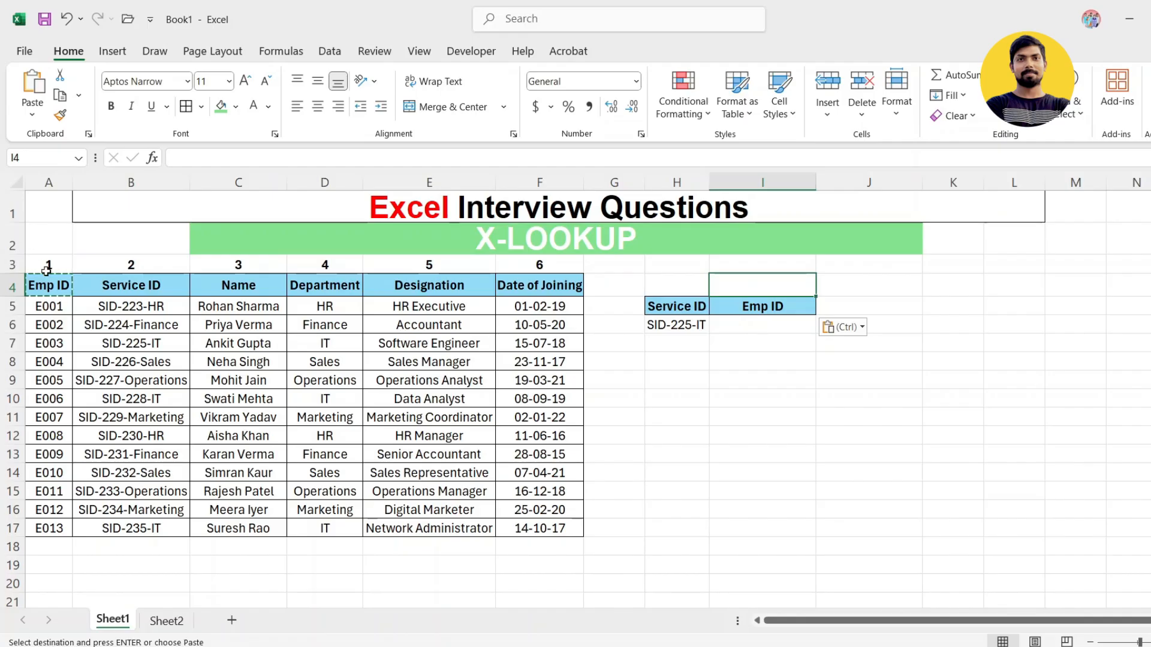
# Examine the X-LOOKUP employee table's columns and the Service ID and Emp ID lookup cells, clearing the pending copy selection.
pyautogui.moveTo(46, 282); pyautogui.dragTo(536, 527)
pyautogui.click(344, 286)
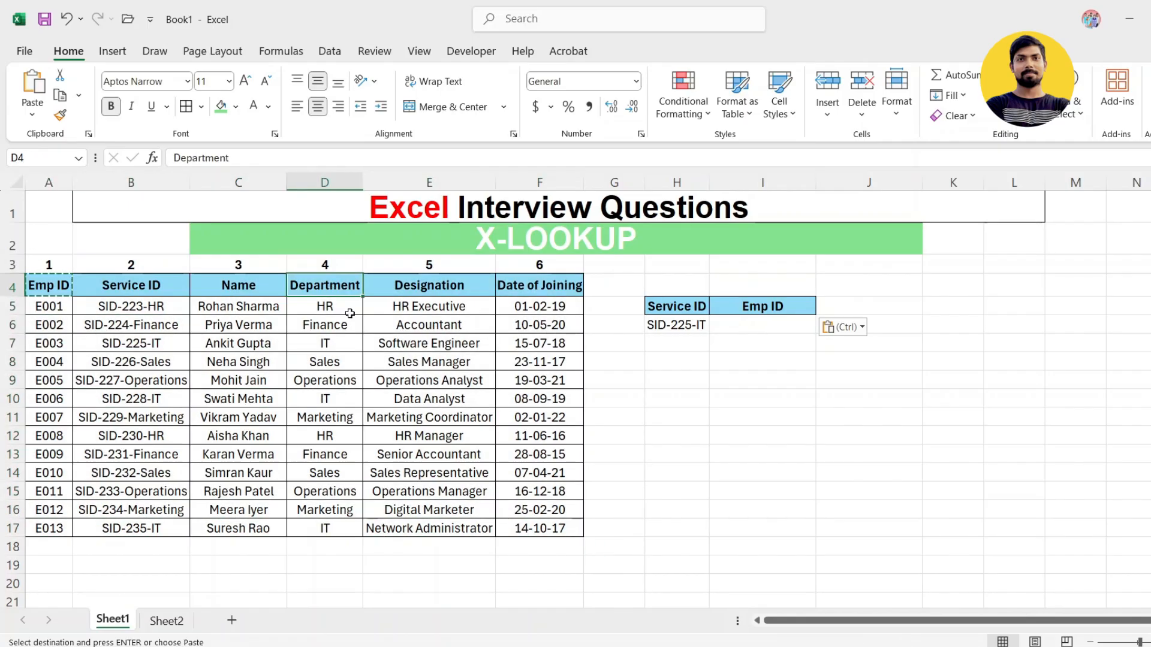
pyautogui.click(684, 307)
pyautogui.click(683, 327)
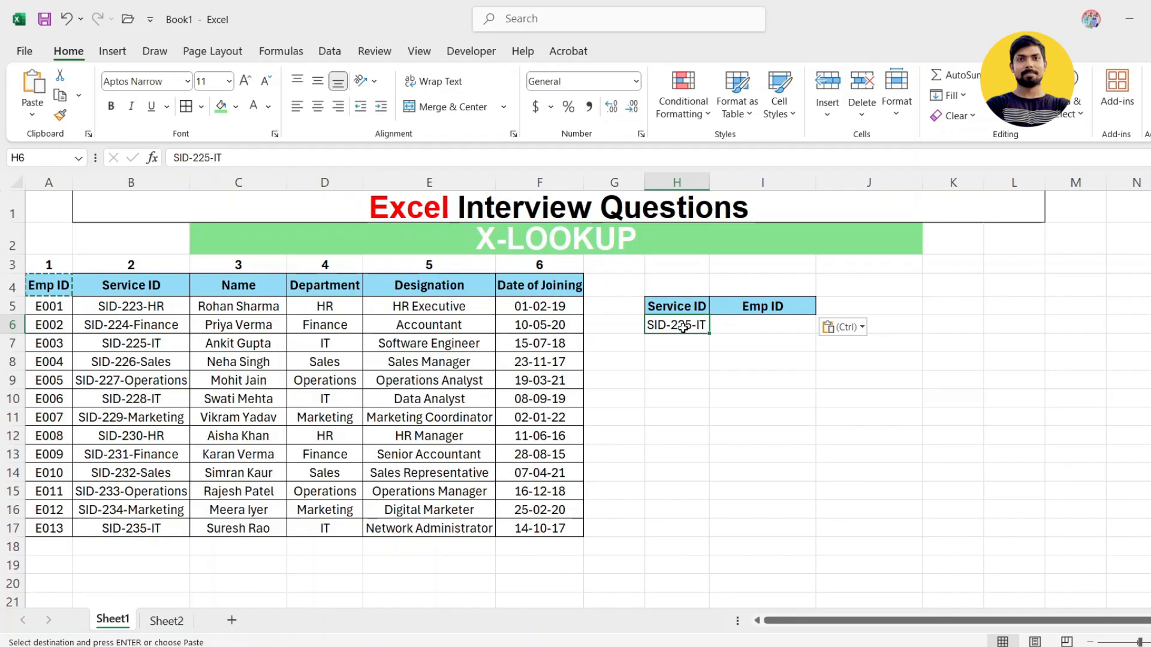
pyautogui.click(756, 309)
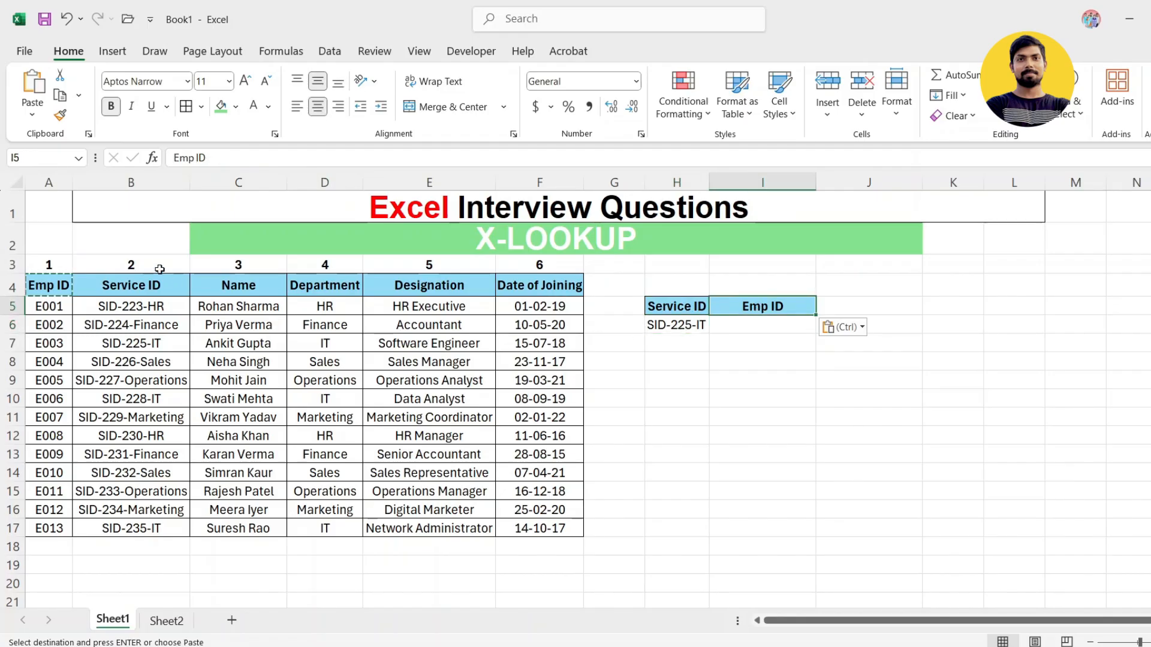
pyautogui.click(149, 286)
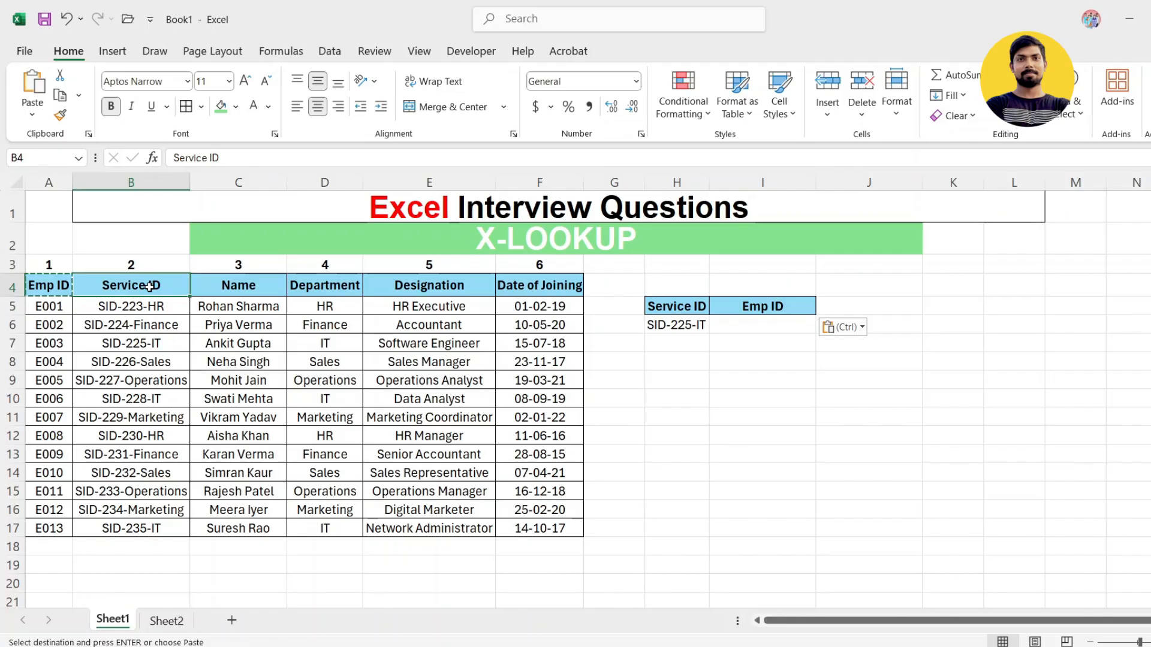
pyautogui.click(56, 290)
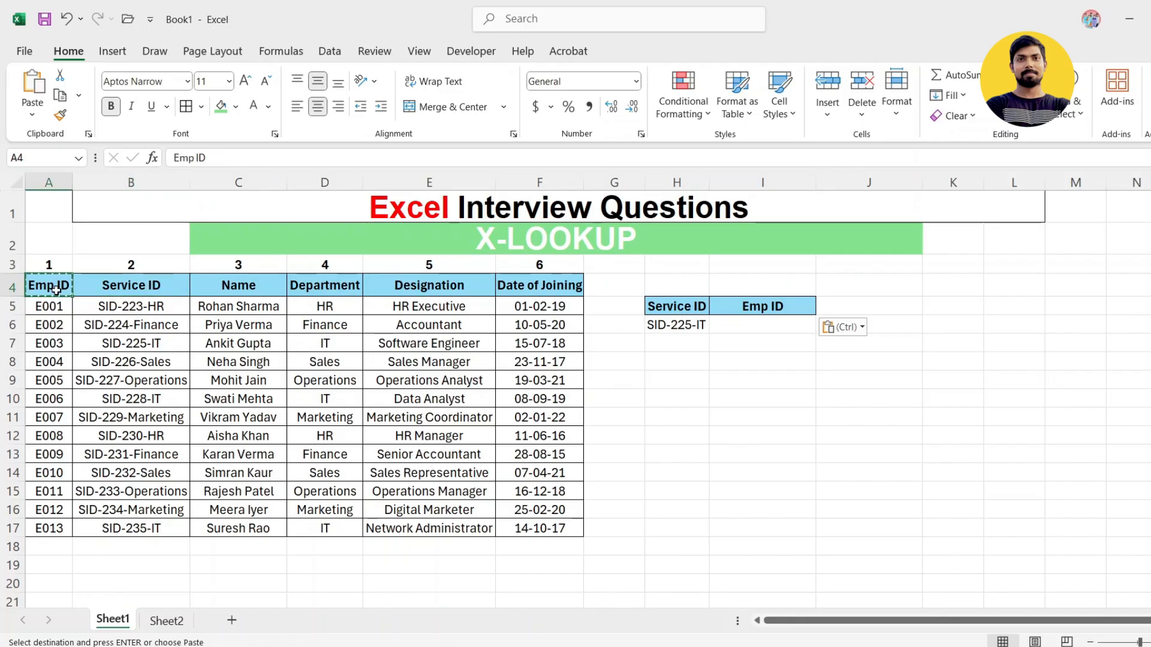
pyautogui.press('Escape')
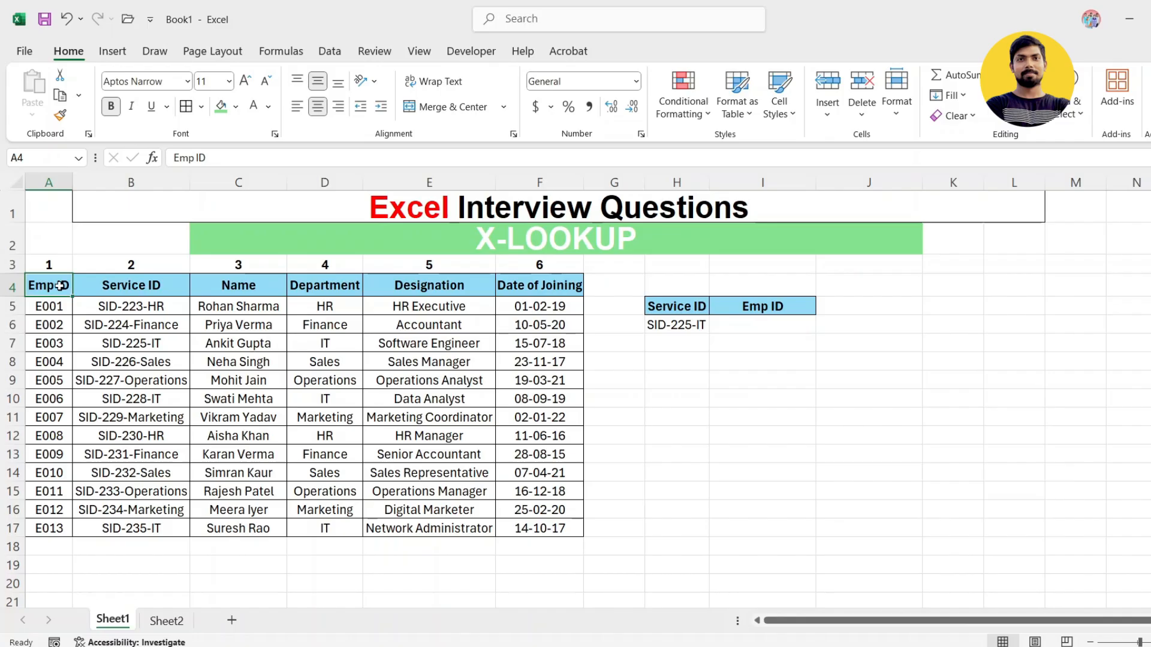
pyautogui.click(143, 288)
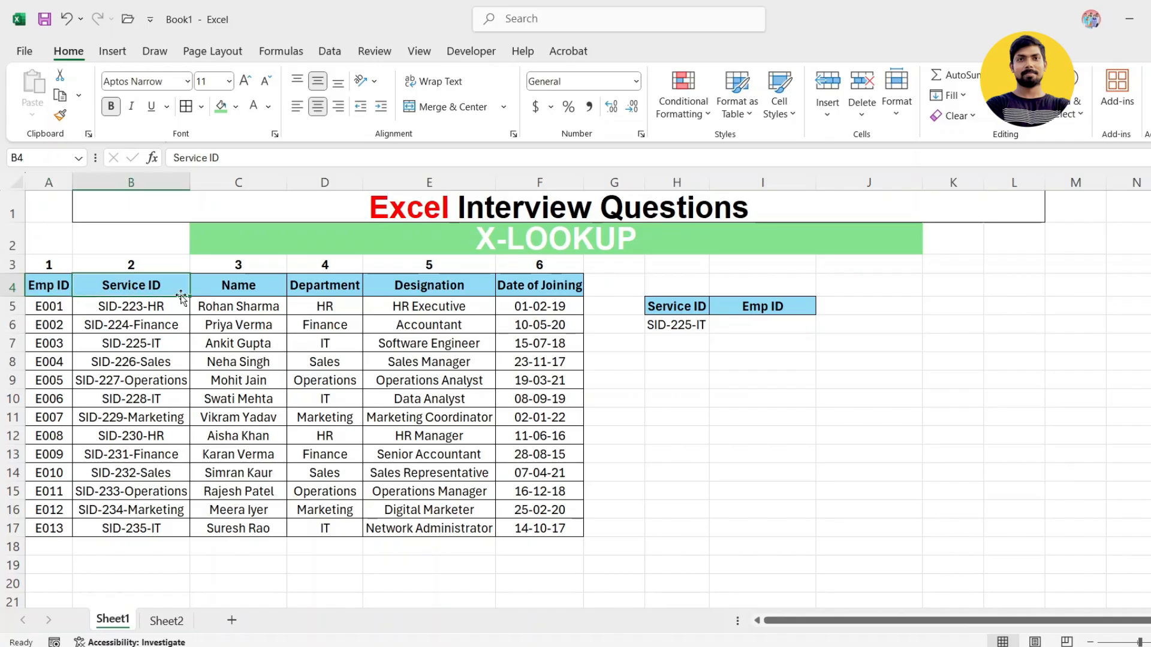
pyautogui.click(264, 290)
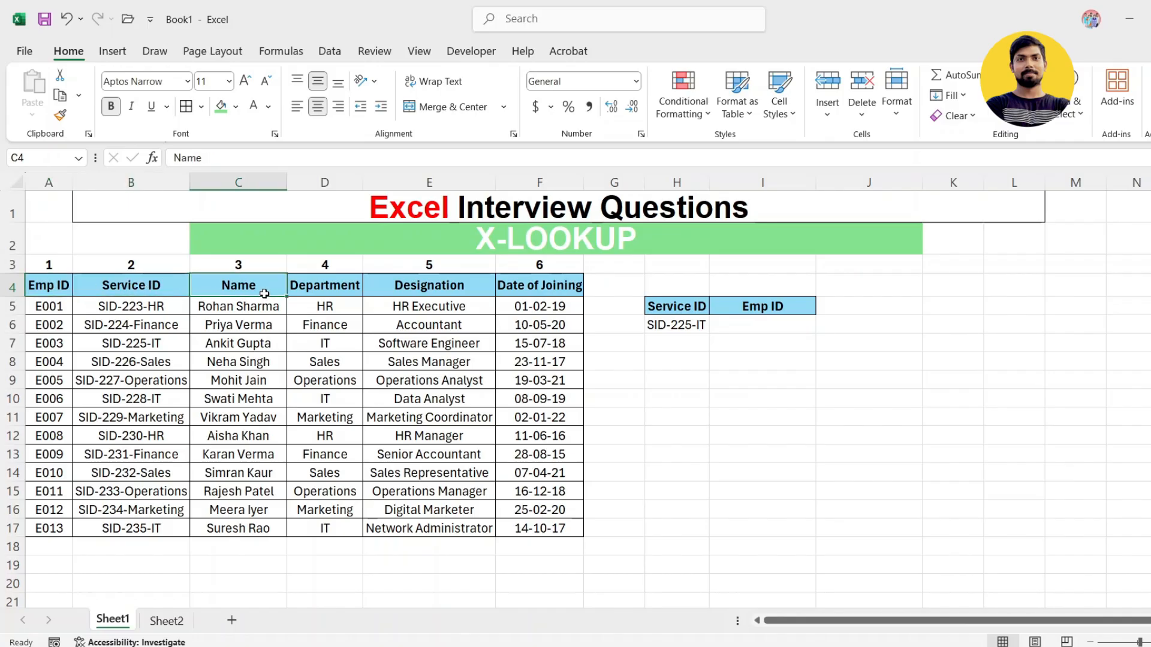
# Start an XLOOKUP formula in I6 under the Emp ID header, using the Service ID in H6 as the lookup value.
pyautogui.click(143, 286)
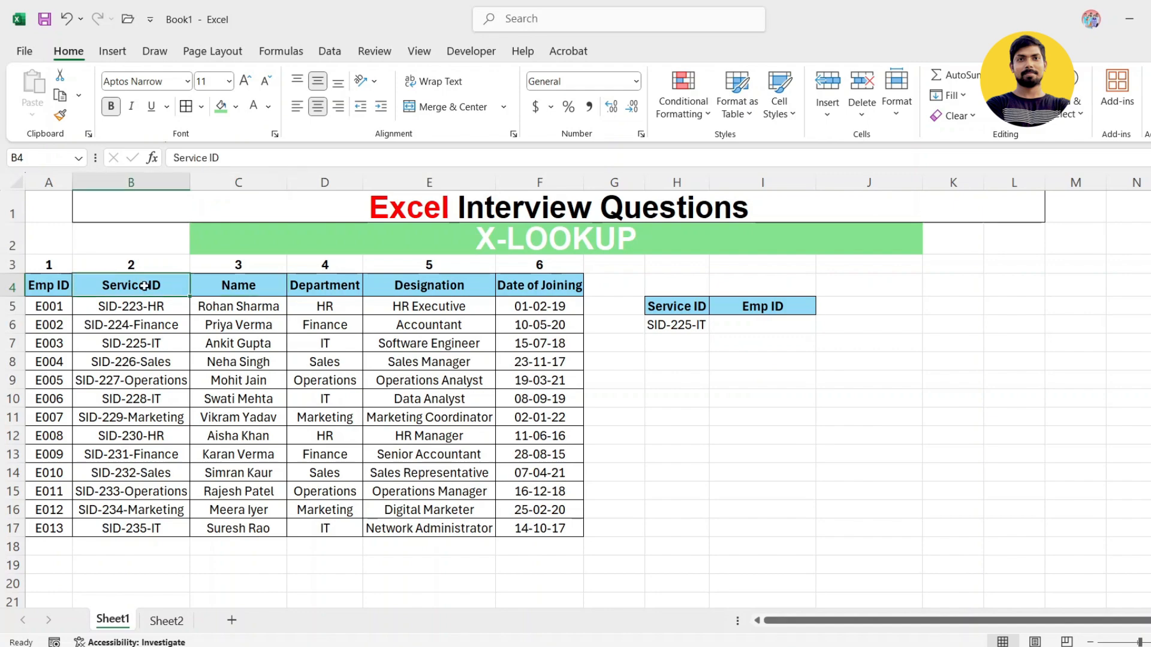
pyautogui.click(728, 327)
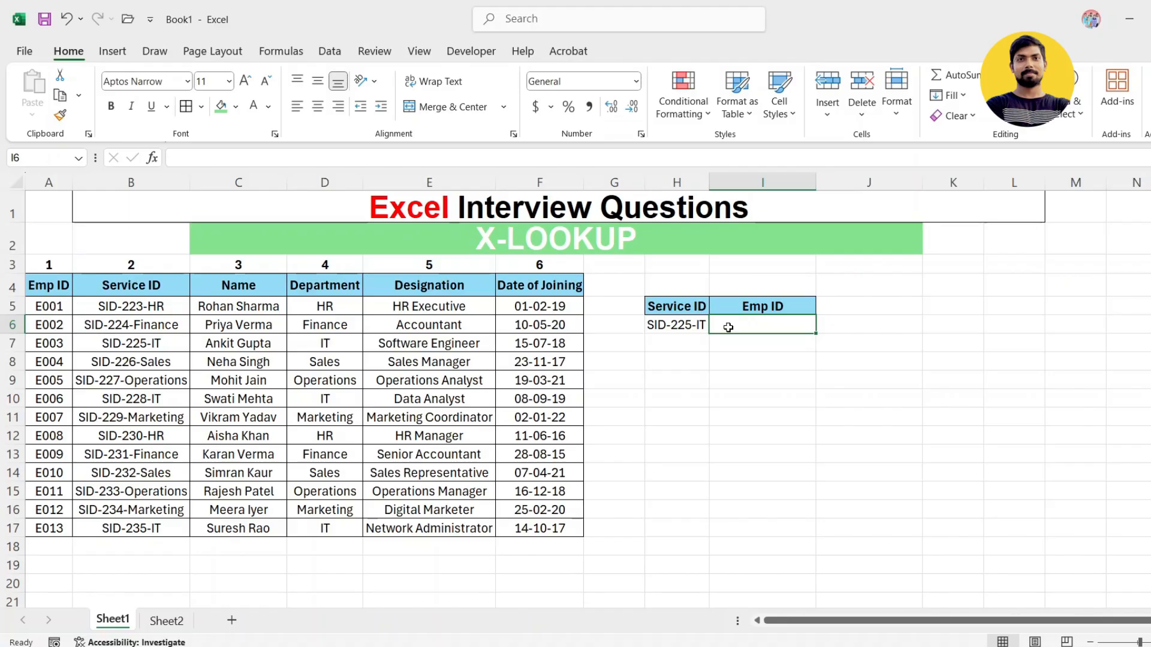
pyautogui.write('=')
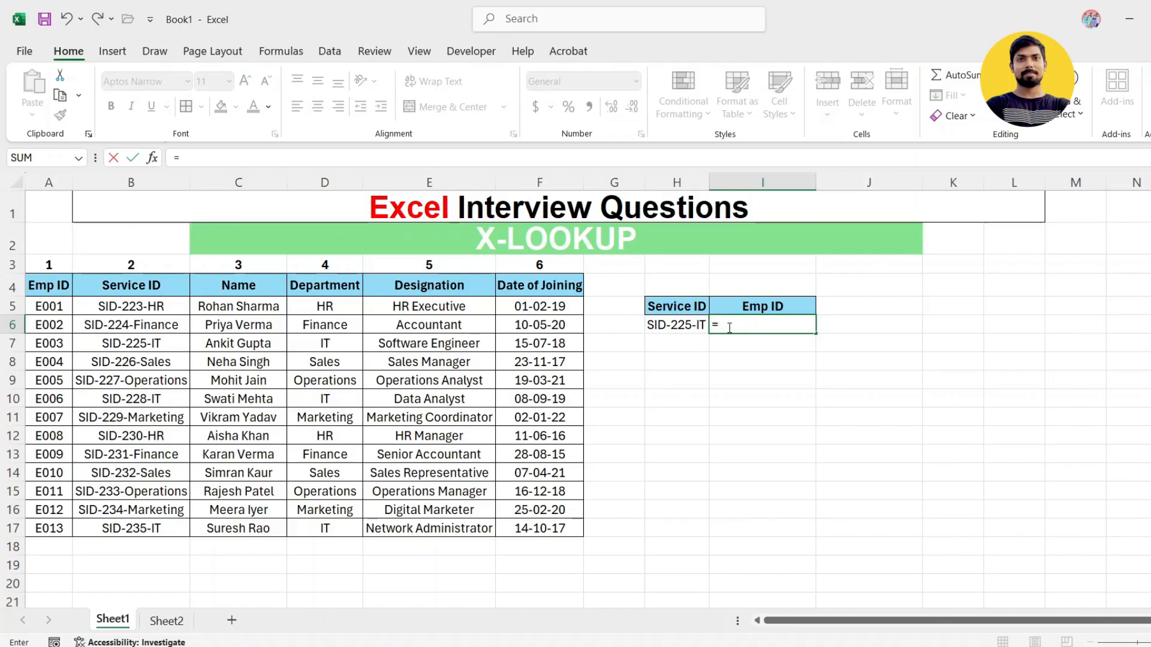
pyautogui.write('xl')
pyautogui.press('Tab')
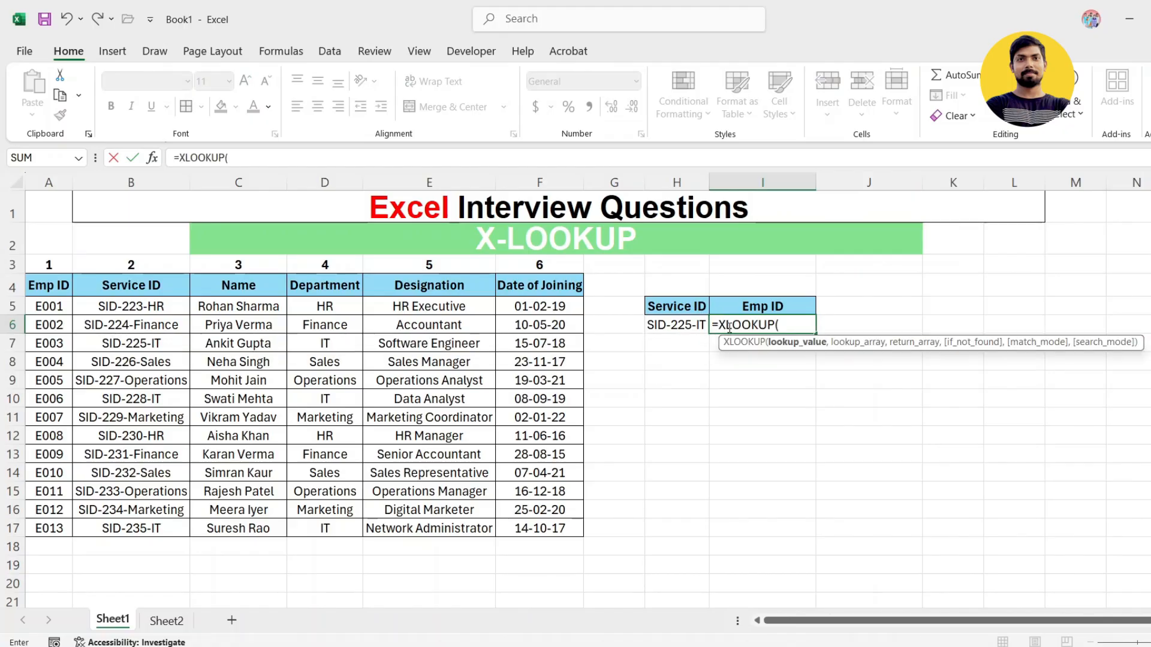
pyautogui.press('Left')
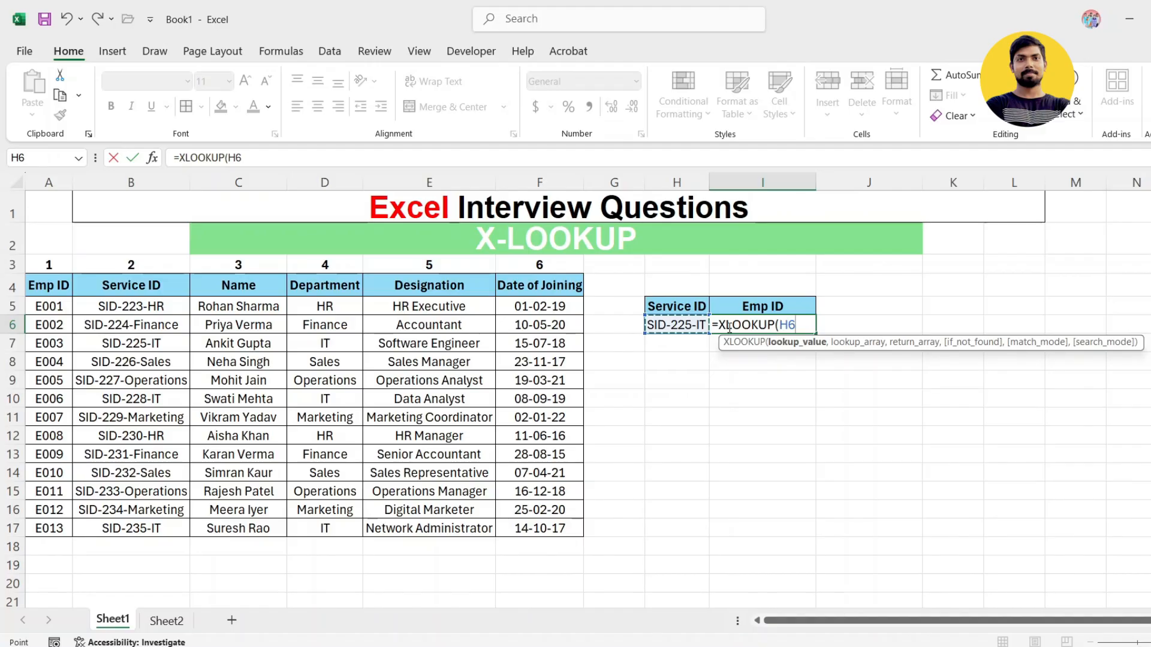
pyautogui.write(',')
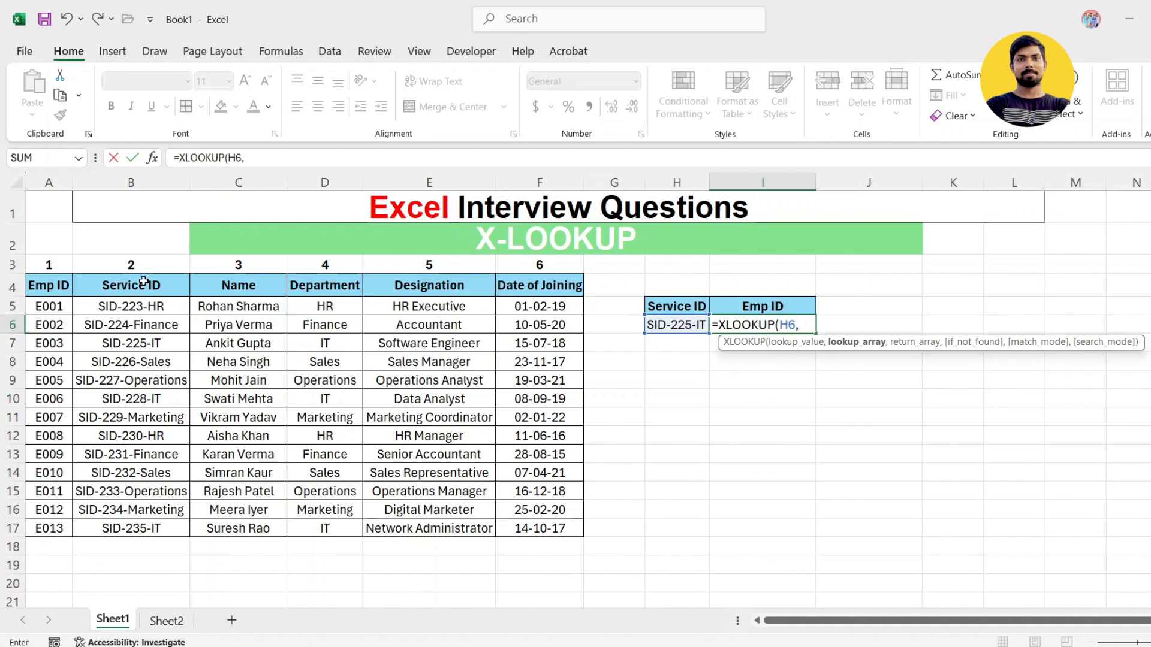
# Complete the XLOOKUP in I6 with lookup array B4:B17, return array A4:A17 and 0 as the if_not_found value.
pyautogui.moveTo(149, 295); pyautogui.dragTo(143, 526)
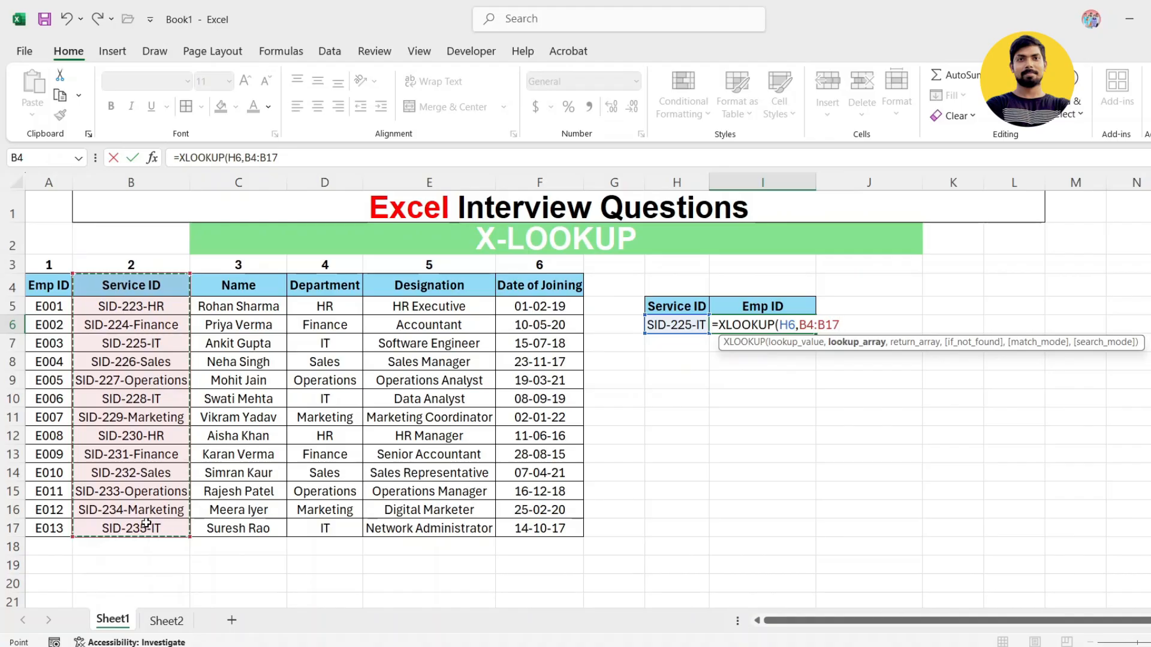
pyautogui.write(',')
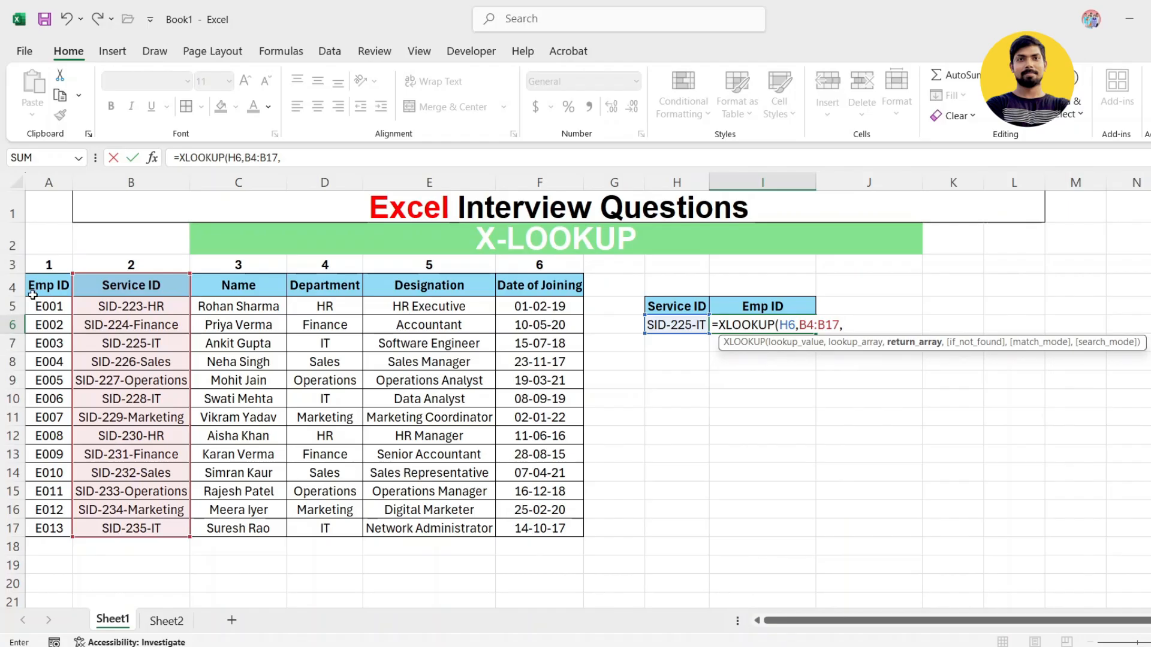
pyautogui.moveTo(52, 284); pyautogui.dragTo(47, 520)
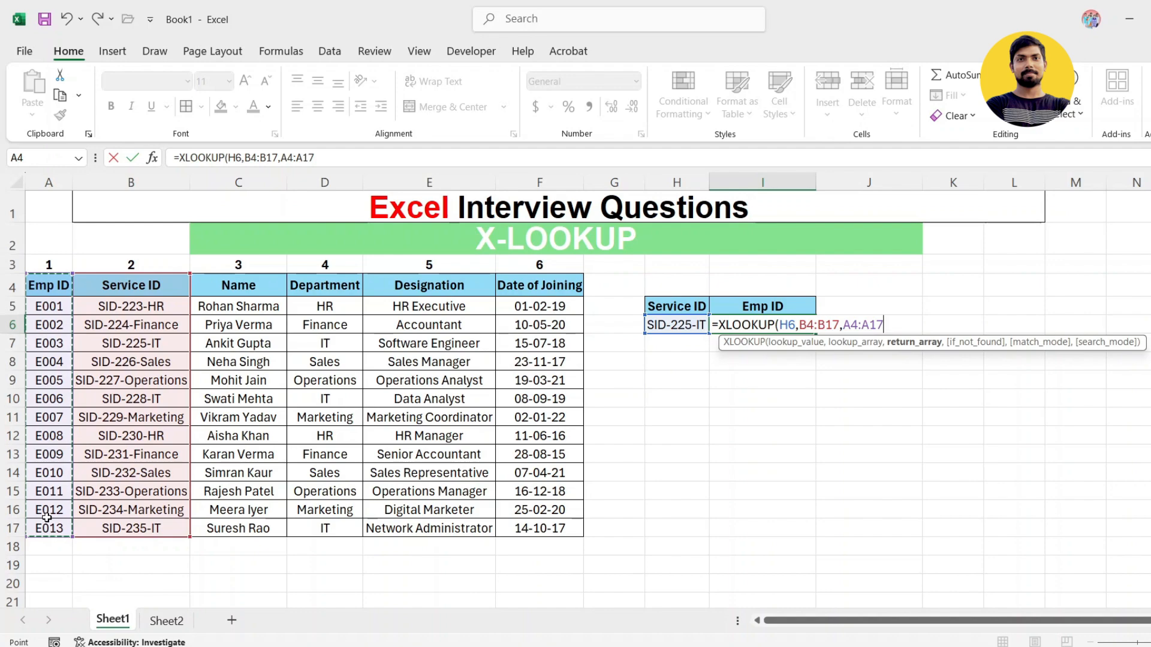
pyautogui.write(',')
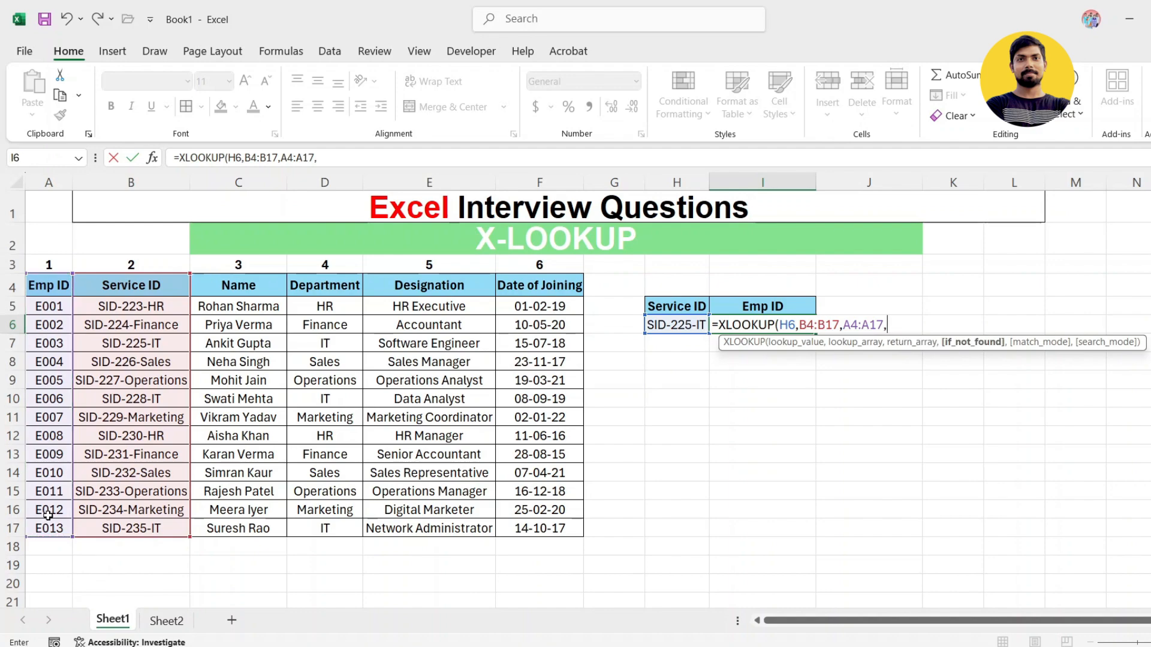
pyautogui.write('0)')
pyautogui.press('Return')
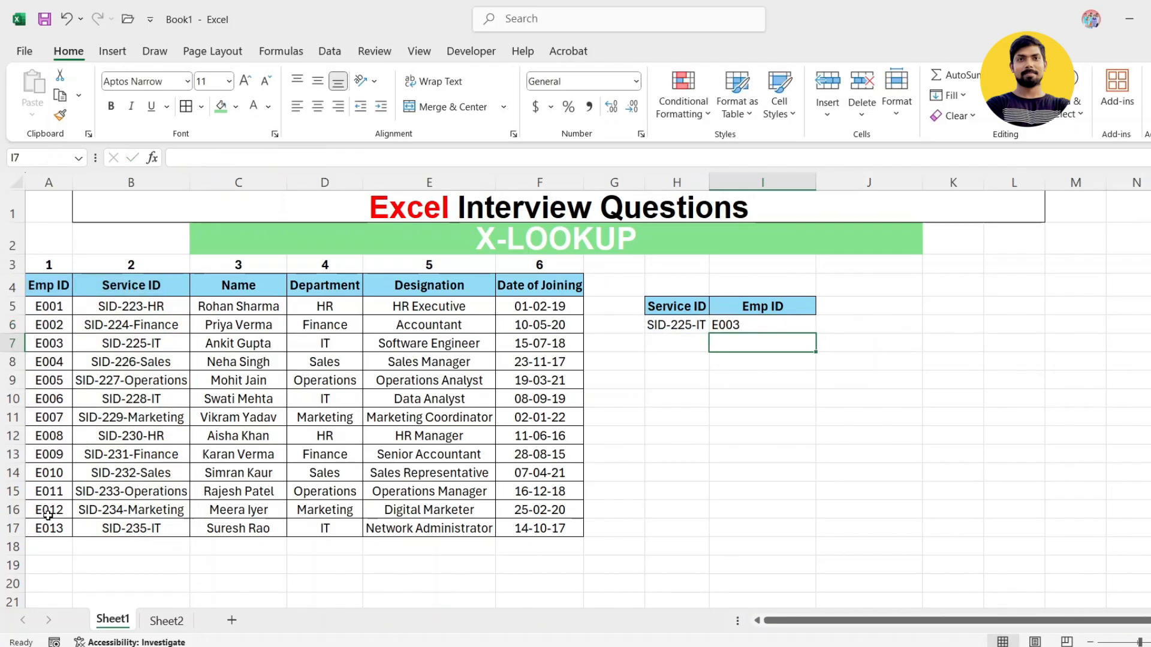
# Check the XLOOKUP formula and result in I6 against the table row matching the Service ID in H6.
pyautogui.press('Up')
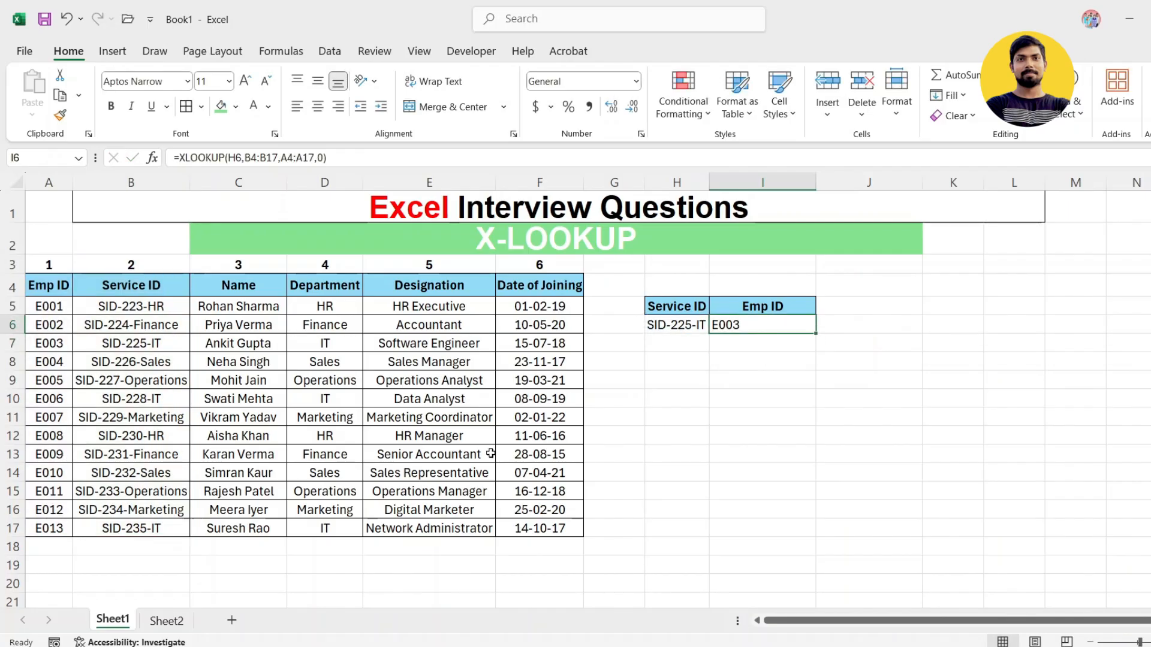
pyautogui.click(672, 324)
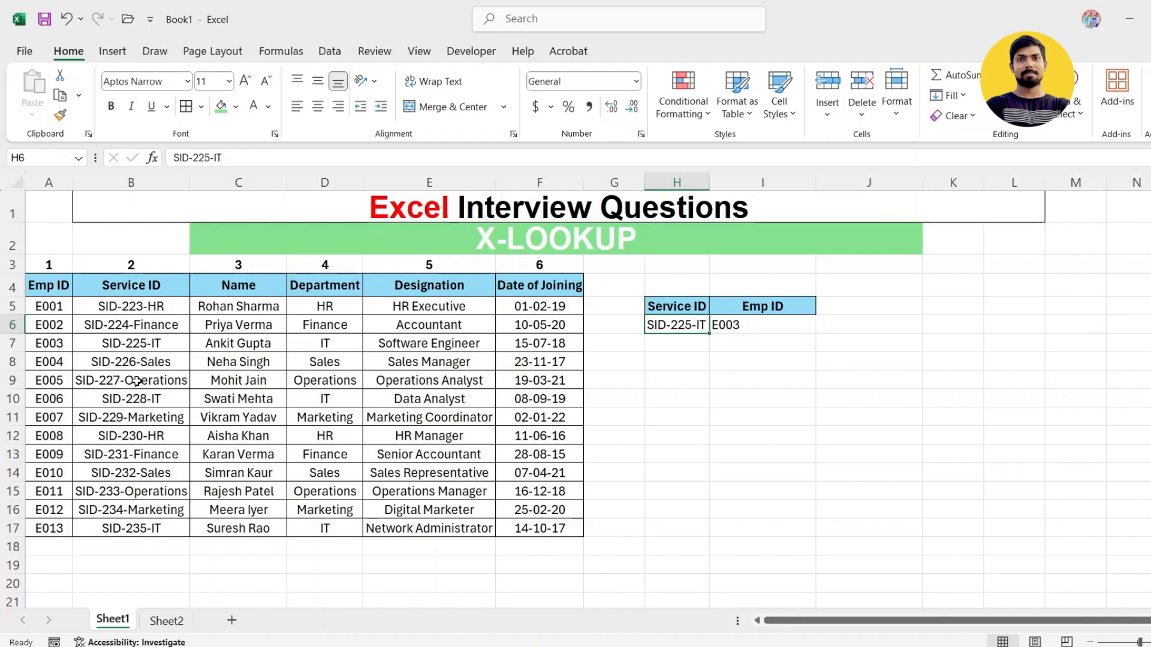
pyautogui.click(136, 343)
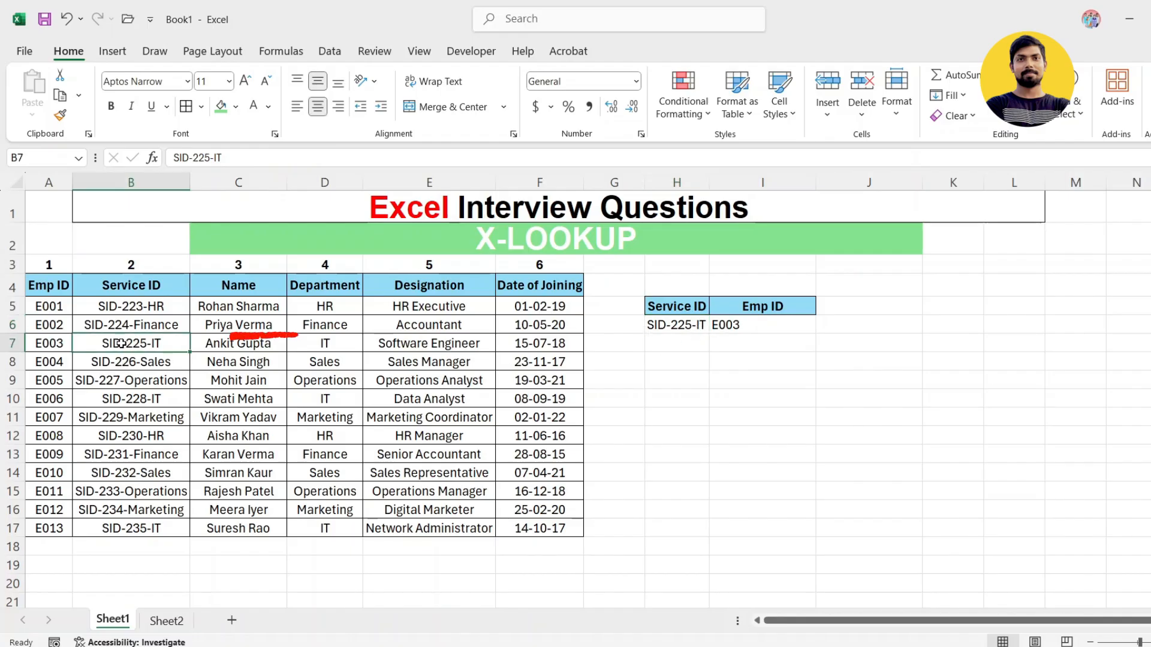
pyautogui.click(49, 346)
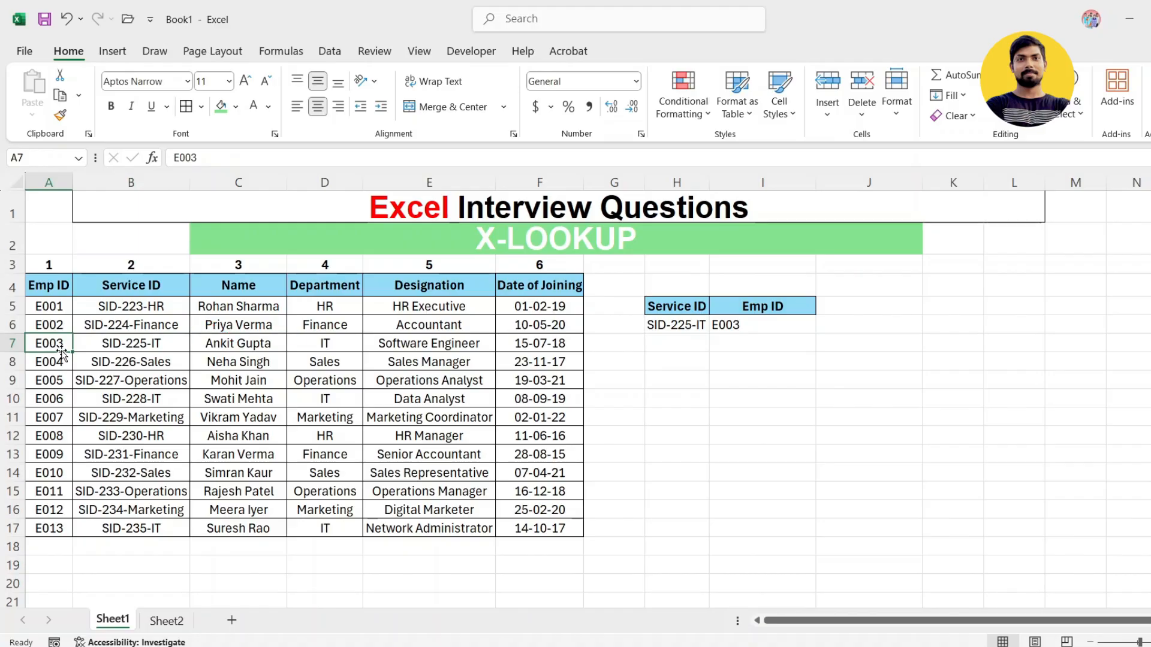
pyautogui.click(766, 325)
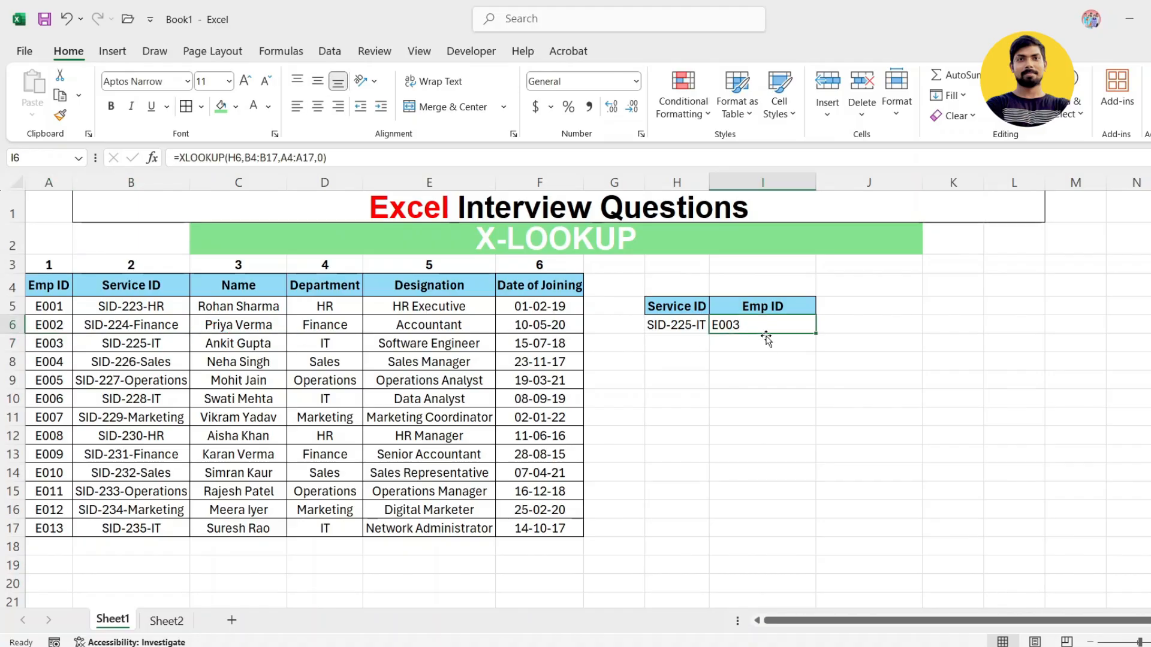
pyautogui.click(685, 323)
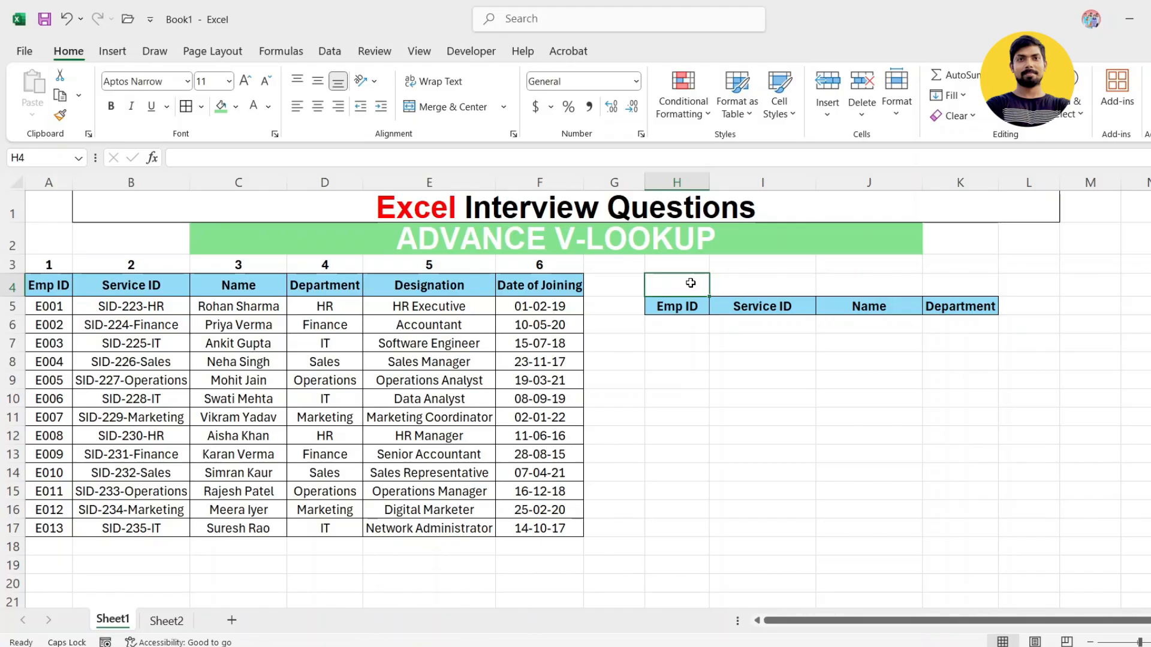
# Review the ADVANCE V-LOOKUP result headers from Emp ID to Department and enter E007 as the Emp ID in H6.
pyautogui.moveTo(684, 309); pyautogui.dragTo(950, 303)
pyautogui.click(804, 450)
pyautogui.click(684, 303)
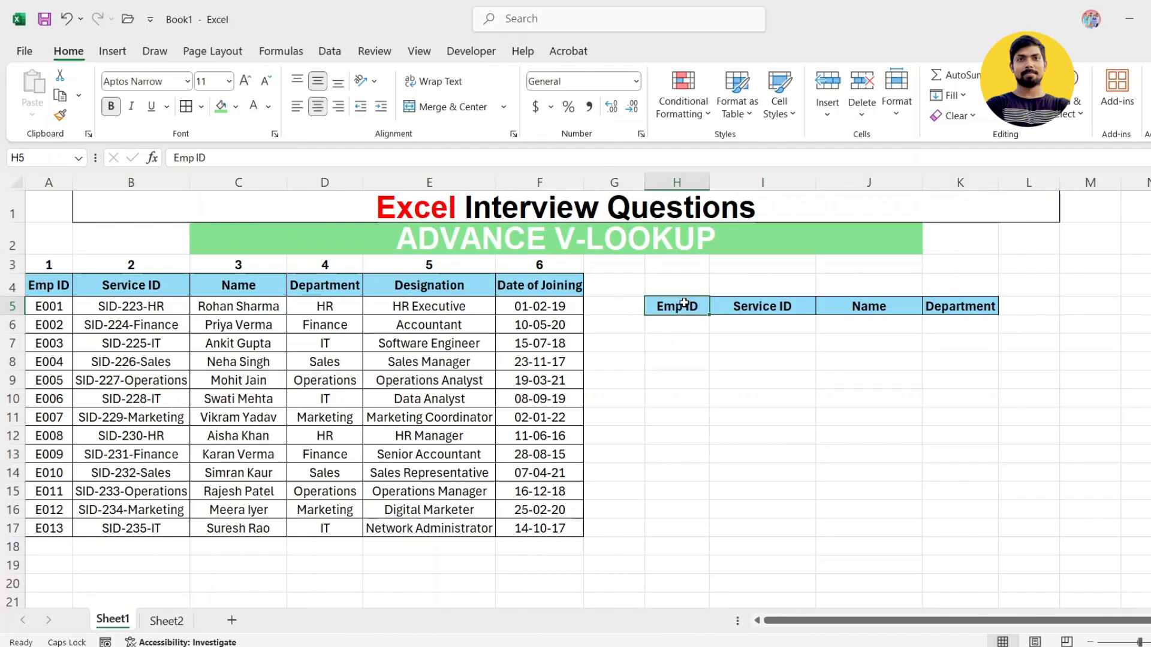
pyautogui.click(768, 306)
pyautogui.click(869, 307)
pyautogui.click(969, 303)
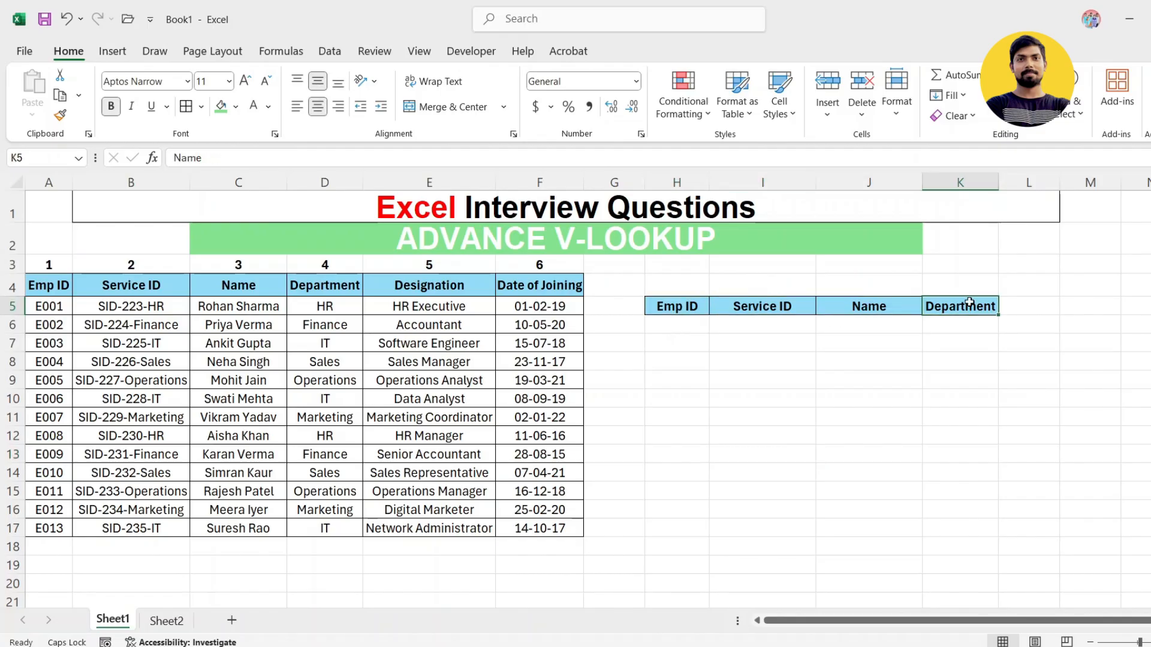
pyautogui.click(690, 330)
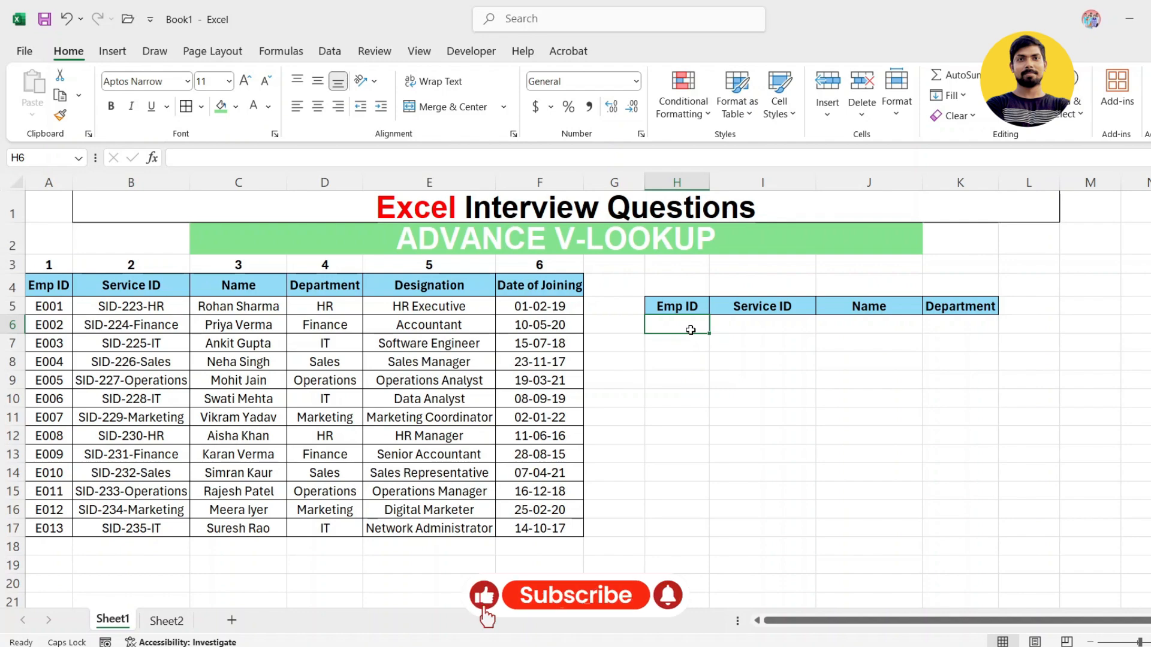
pyautogui.write('E0')
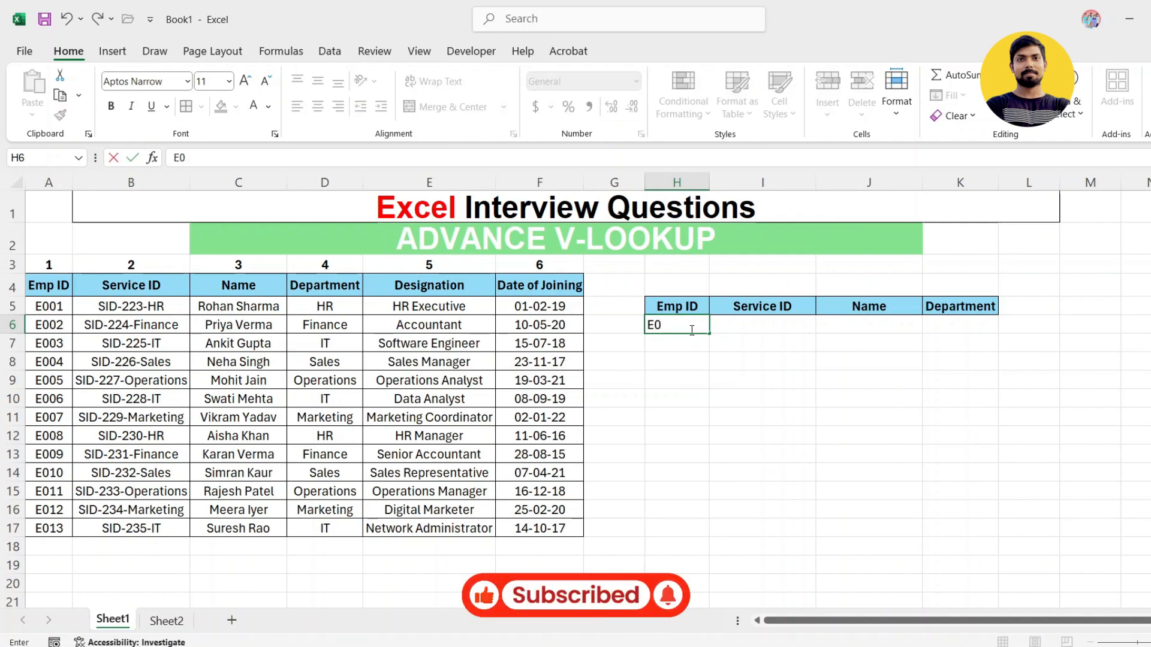
pyautogui.write('07')
pyautogui.press('Return')
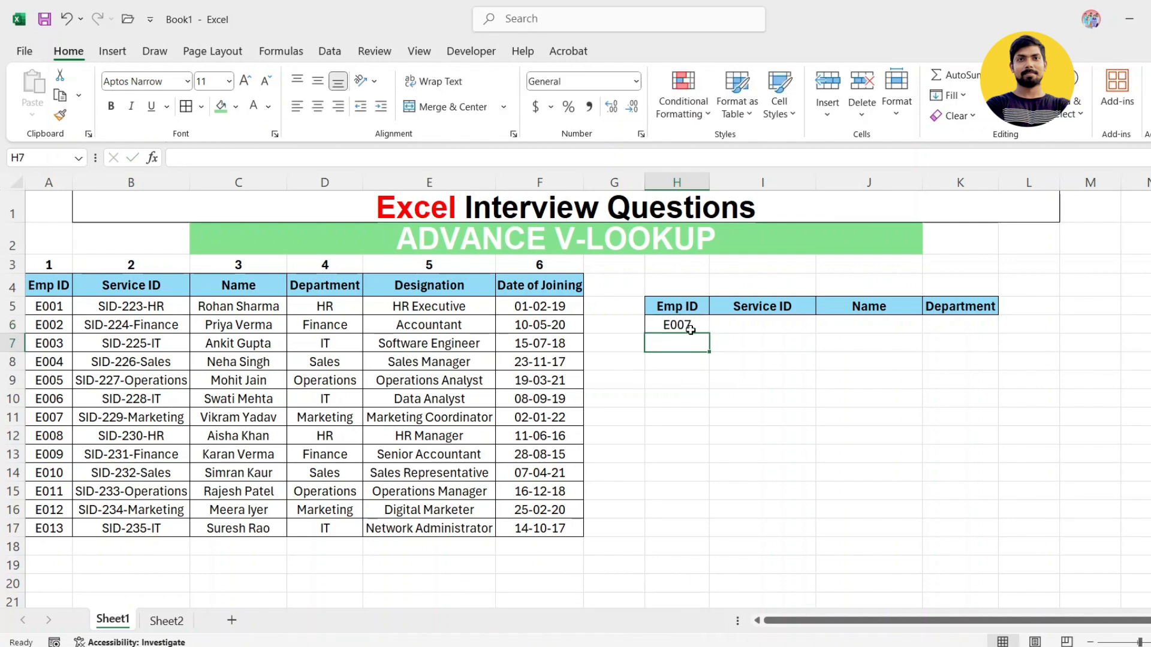
# Review the empty result cells I6 to K6 and start a VLOOKUP in I6 under Service ID with H6 as the lookup value.
pyautogui.click(728, 323)
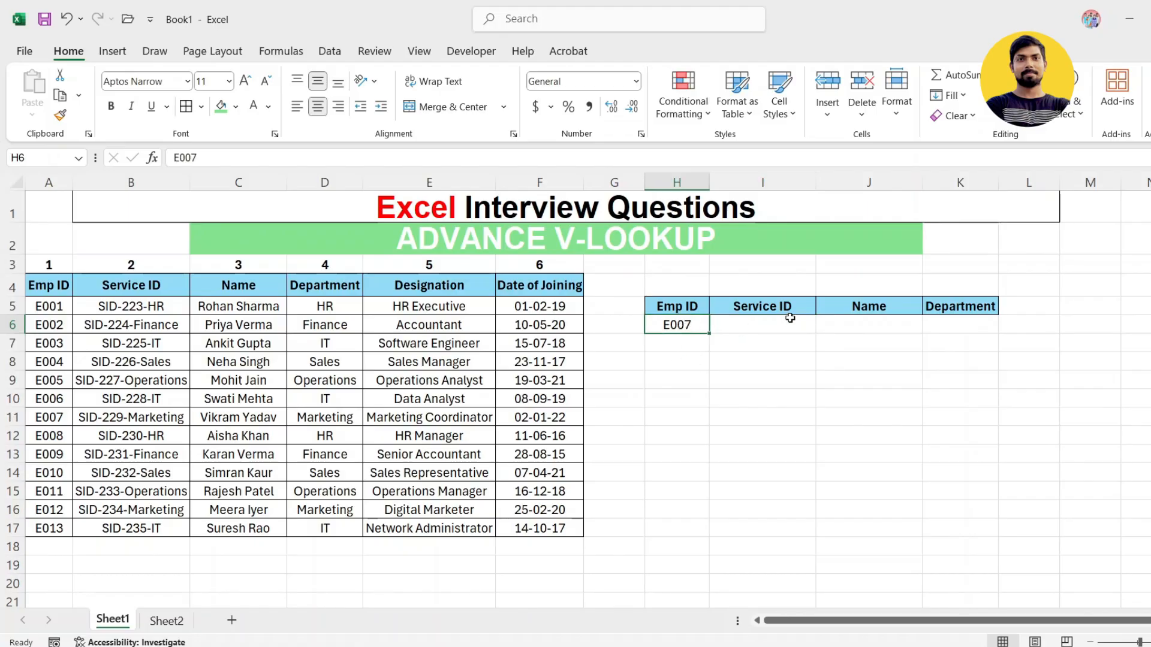
pyautogui.click(863, 318)
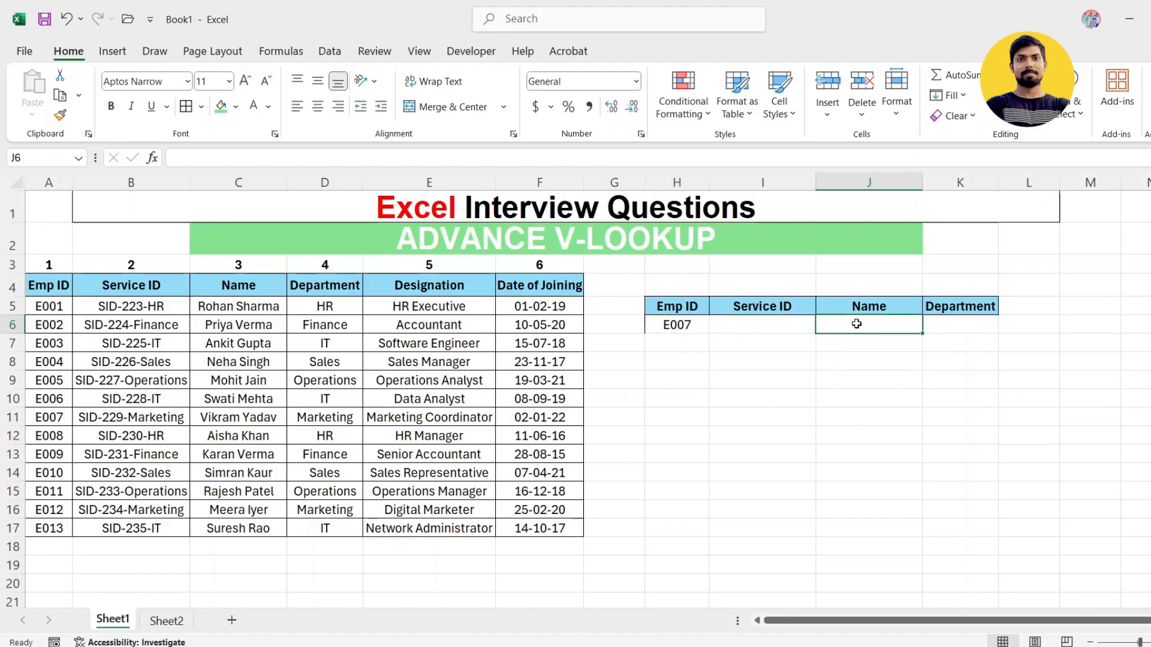
pyautogui.click(758, 332)
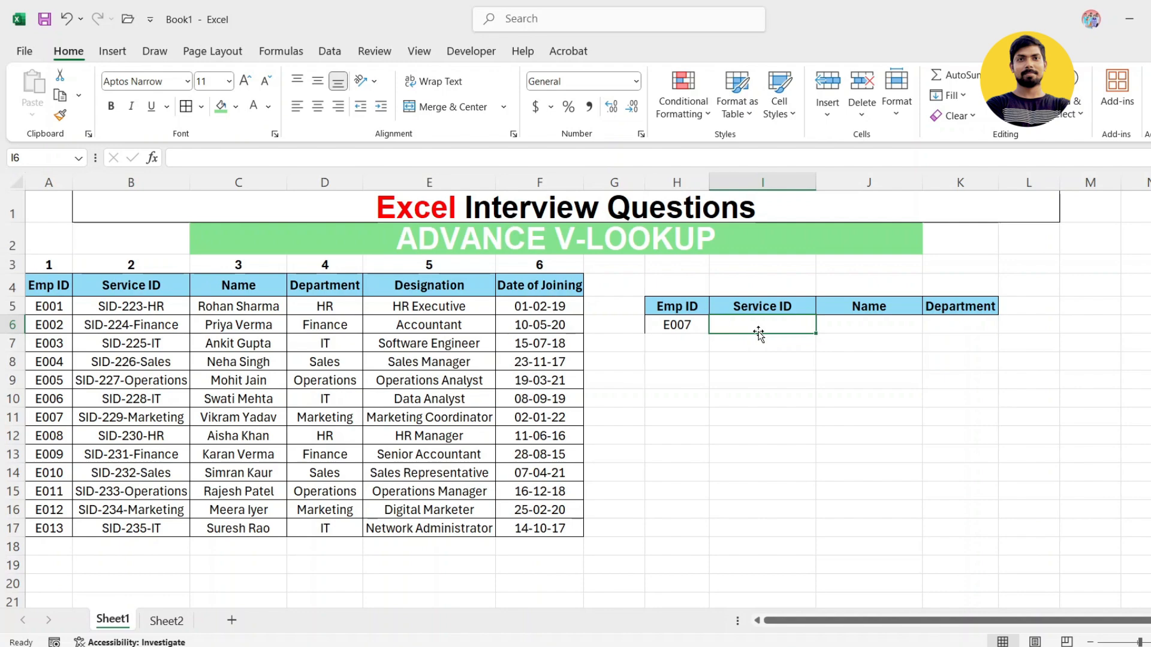
pyautogui.click(956, 321)
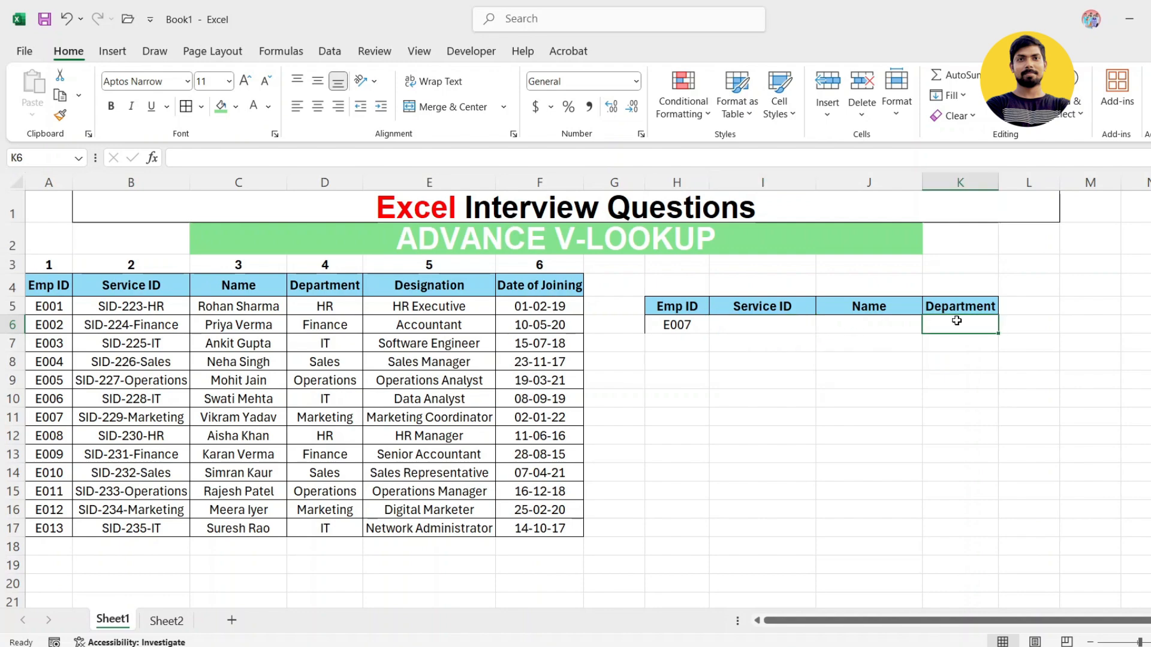
pyautogui.click(772, 325)
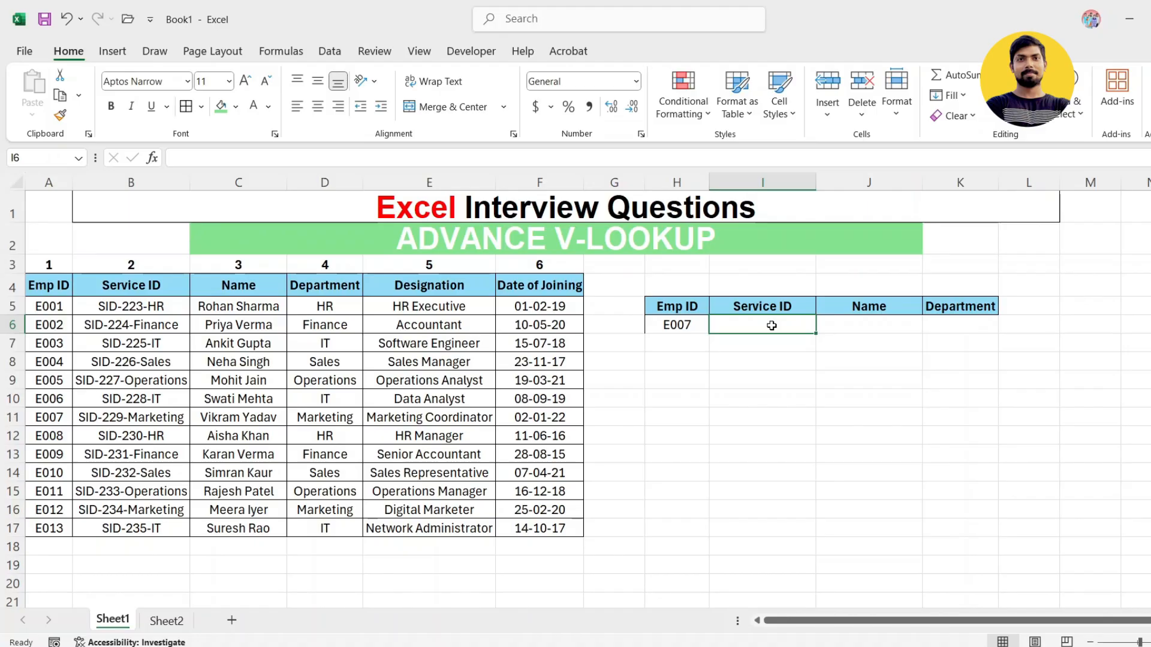
pyautogui.write('=')
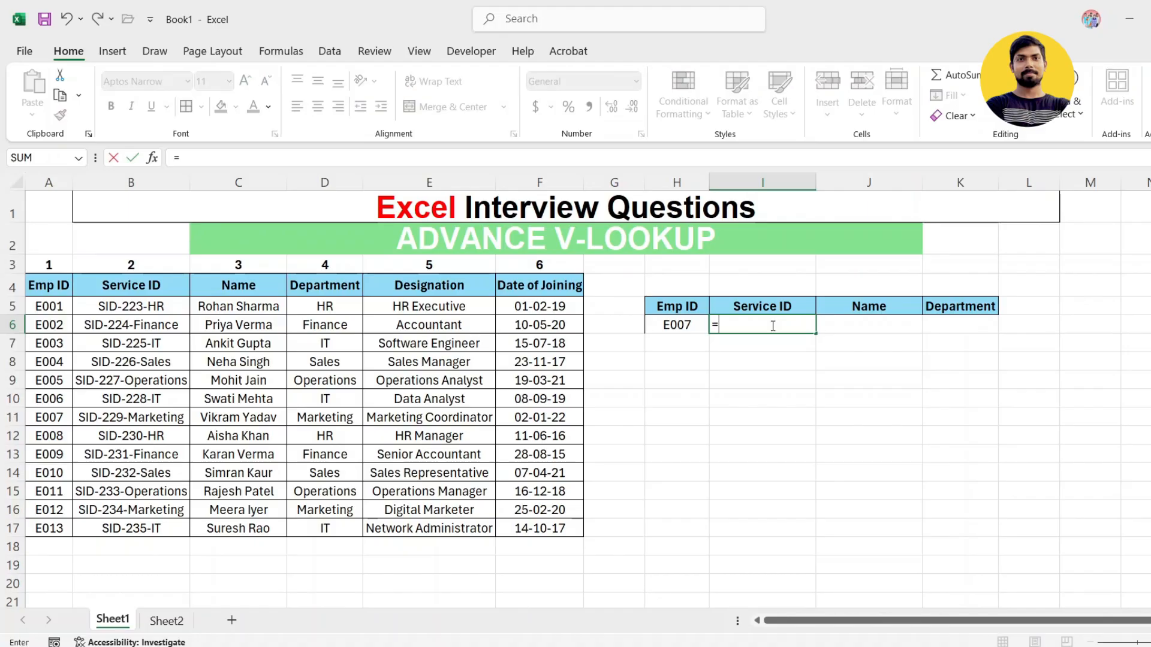
pyautogui.write('vl')
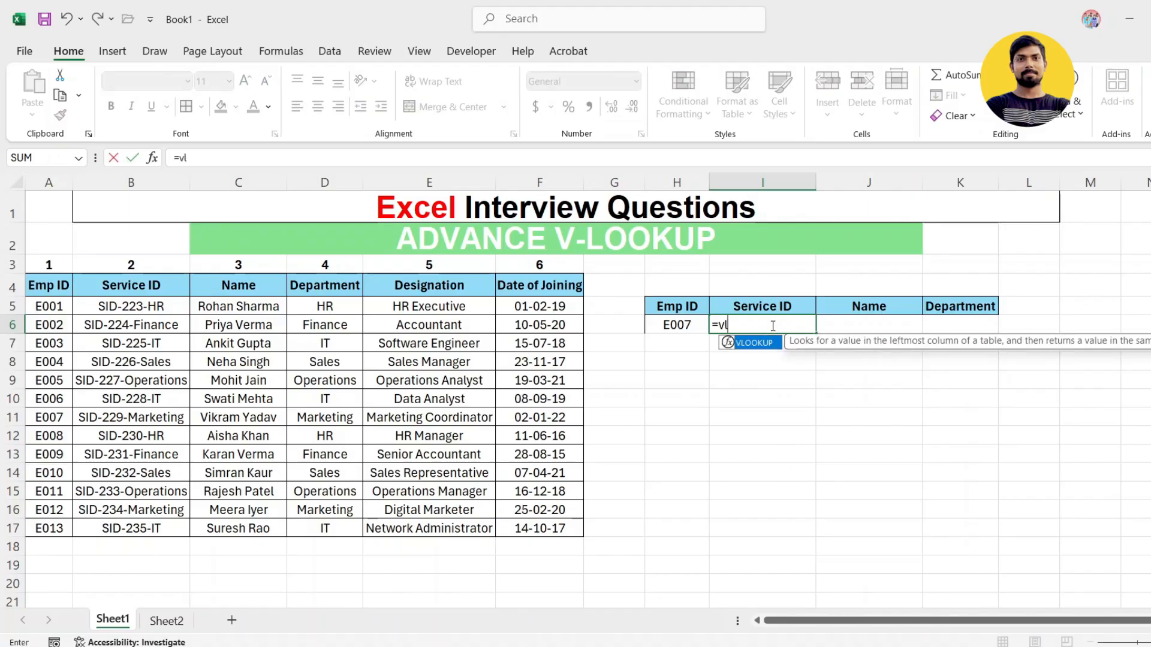
pyautogui.press('Tab')
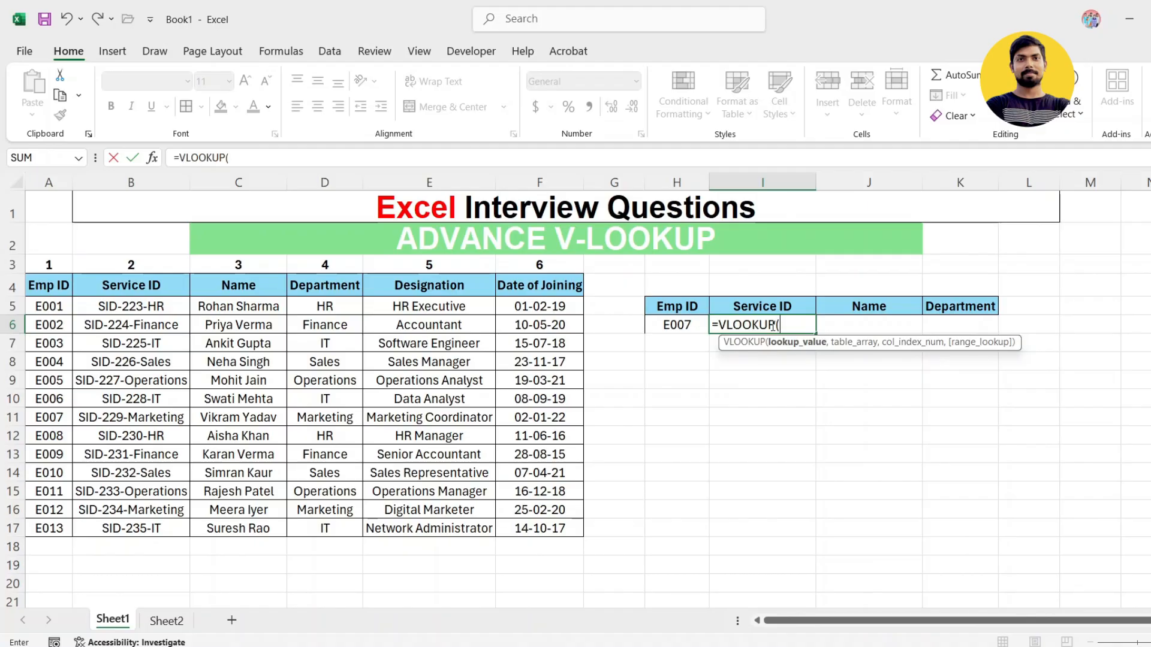
pyautogui.press('Left')
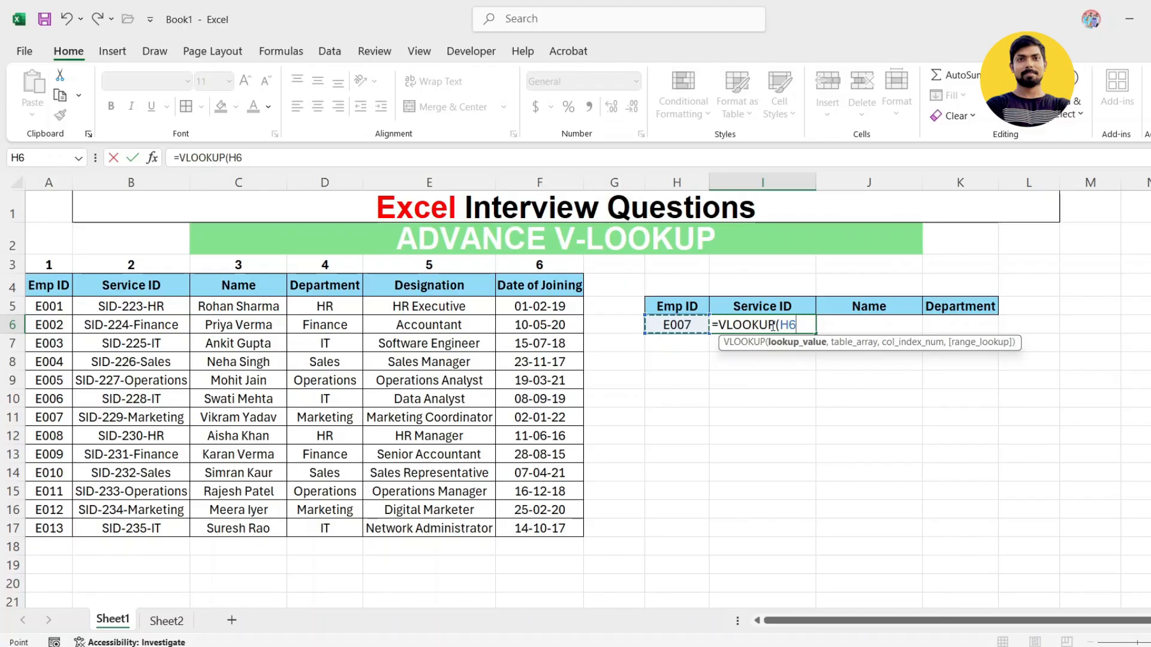
pyautogui.write(',')
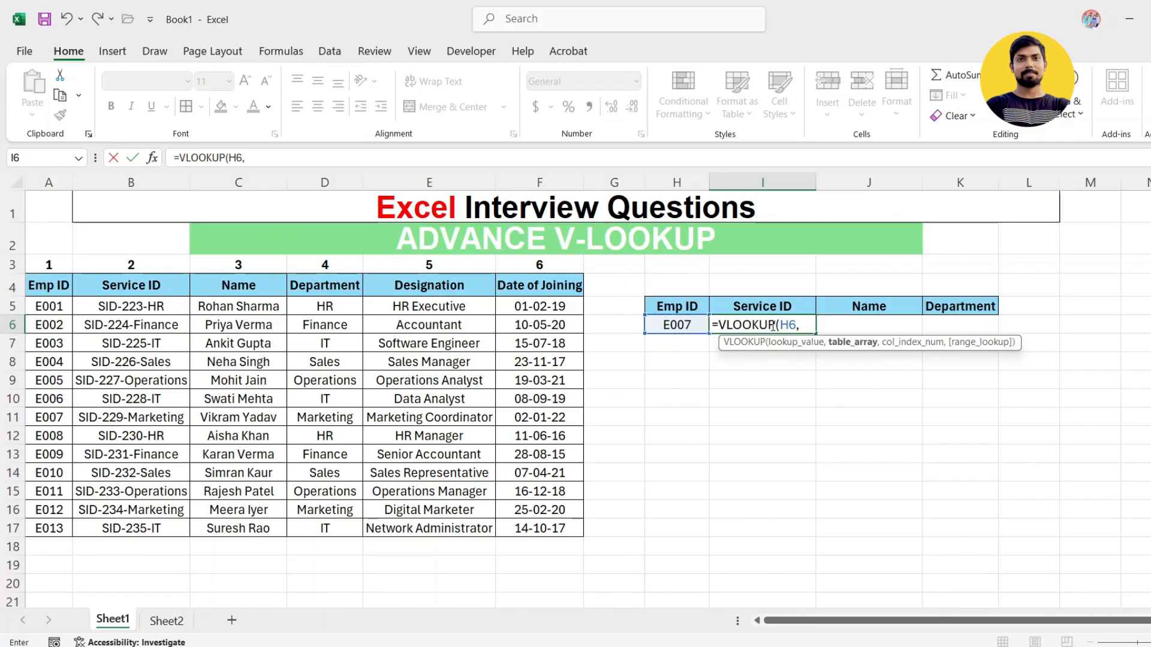
# Set the employee table A4:F17, including its headers, as the table array of the VLOOKUP in I6.
pyautogui.press('Left')
pyautogui.press('Left')
pyautogui.press('Left')
pyautogui.press('Left')
pyautogui.press('Left')
pyautogui.press('Left')
pyautogui.press('Left')
pyautogui.press('Up')
pyautogui.press('Left')
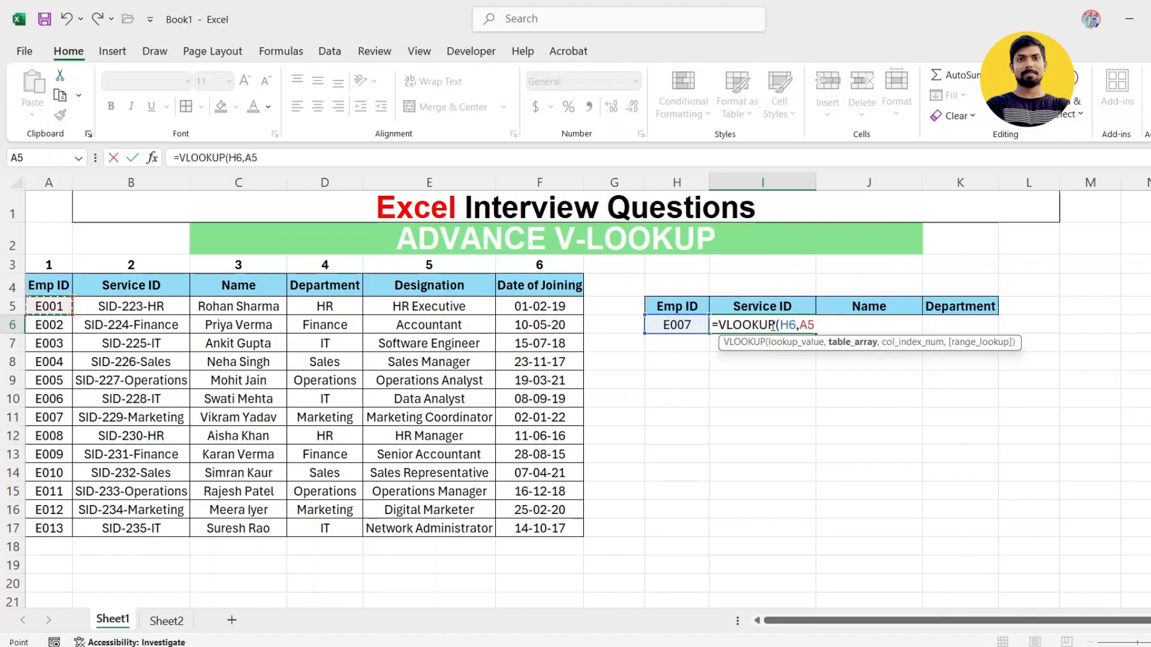
pyautogui.press('Up')
pyautogui.hotkey('ctrl', 'shift', 'Right')
pyautogui.hotkey('ctrl', 'shift', 'Down')
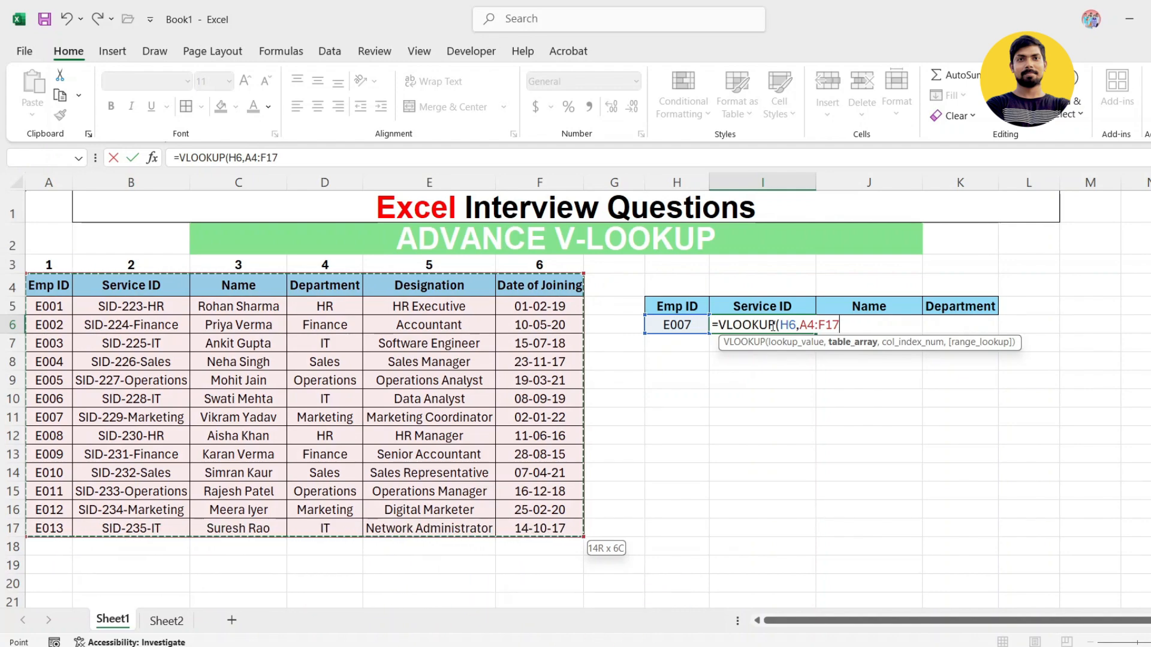
# Complete the VLOOKUP in I6 with the column index array {2,3,4} and 0 for an exact match.
pyautogui.write(',{2,')
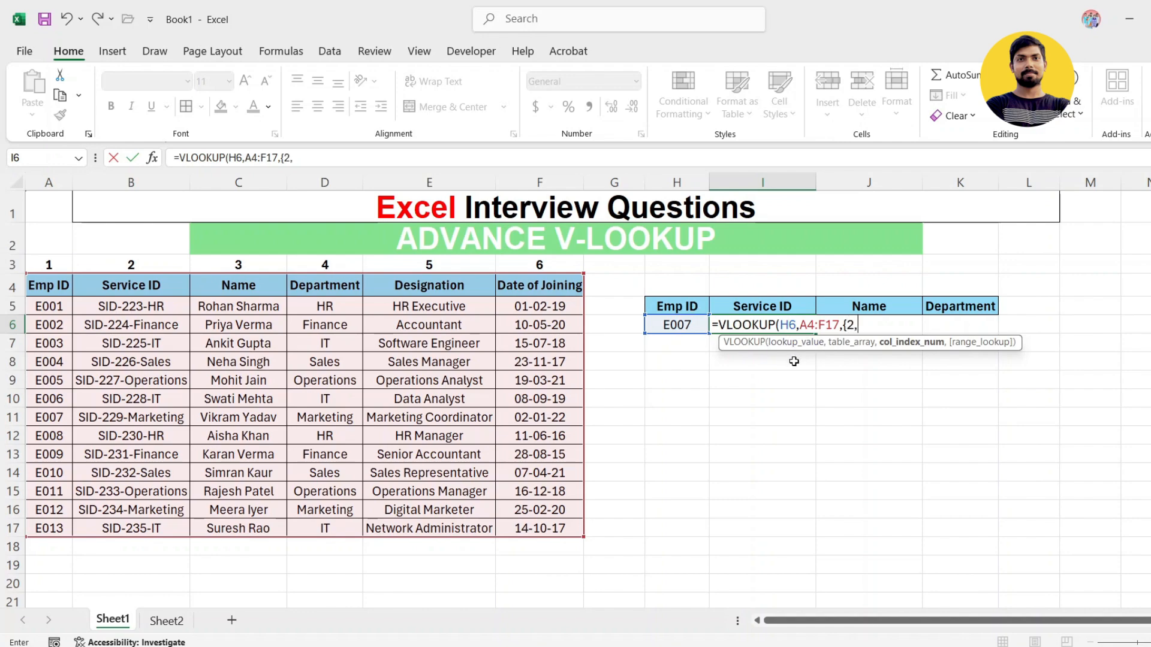
pyautogui.write('3,4},')
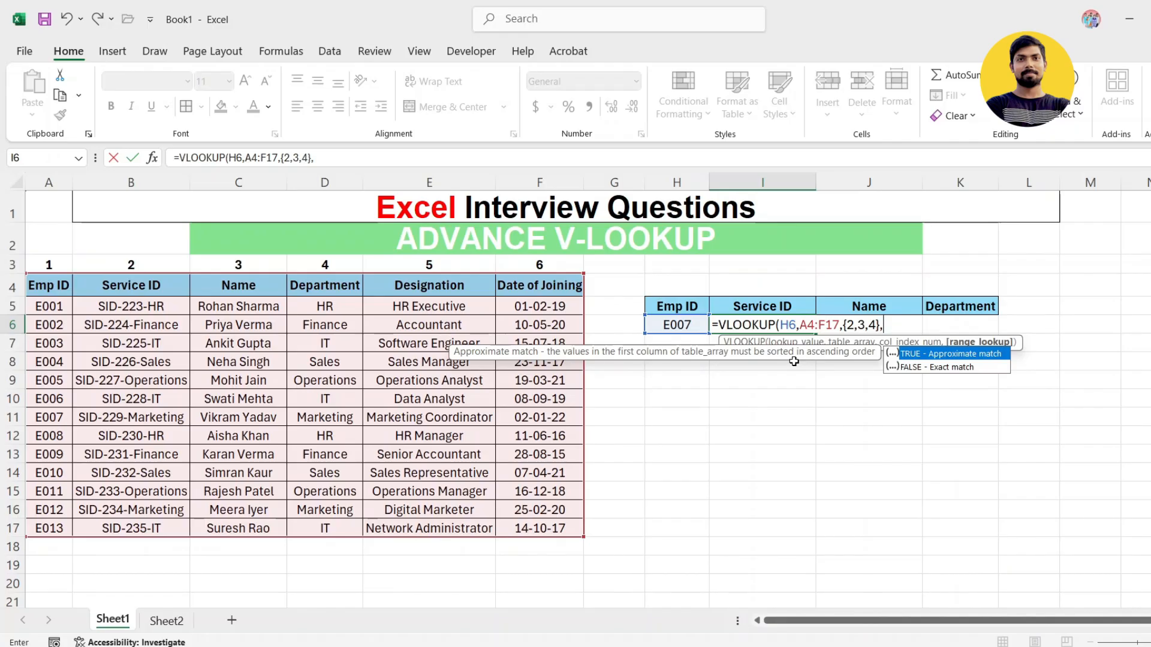
pyautogui.write('0)')
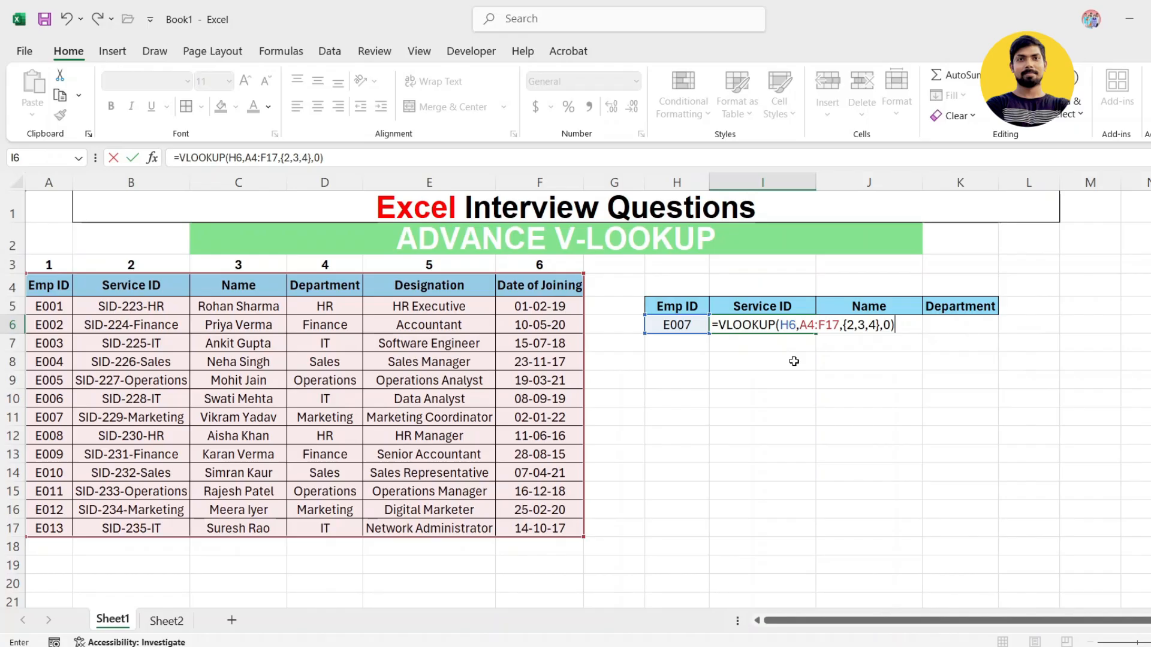
pyautogui.press('Return')
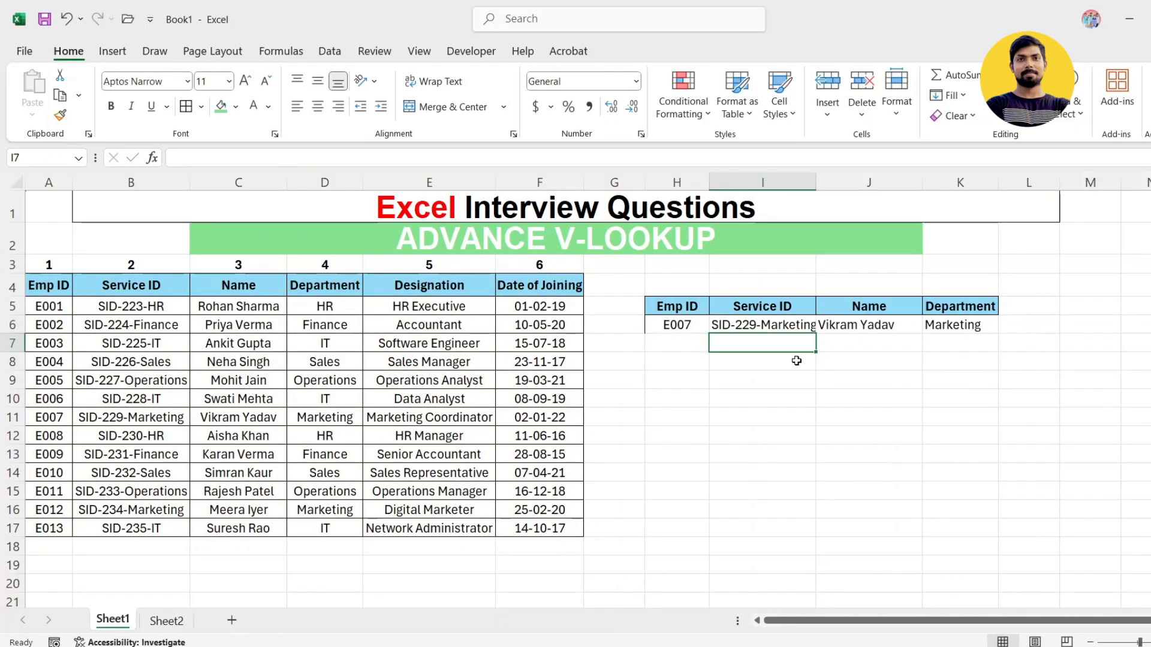
# Widen column I to fit the Service ID and review the spilled VLOOKUP formula across I6 to K6.
pyautogui.moveTo(813, 182); pyautogui.dragTo(821, 182)
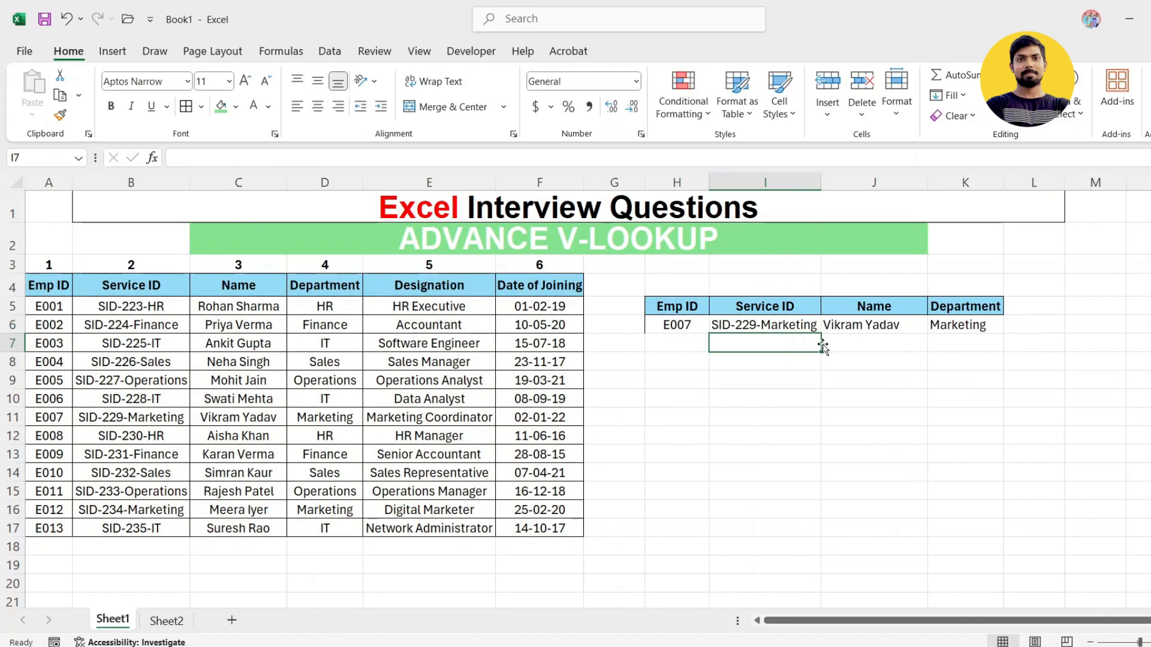
pyautogui.moveTo(779, 322); pyautogui.dragTo(971, 323)
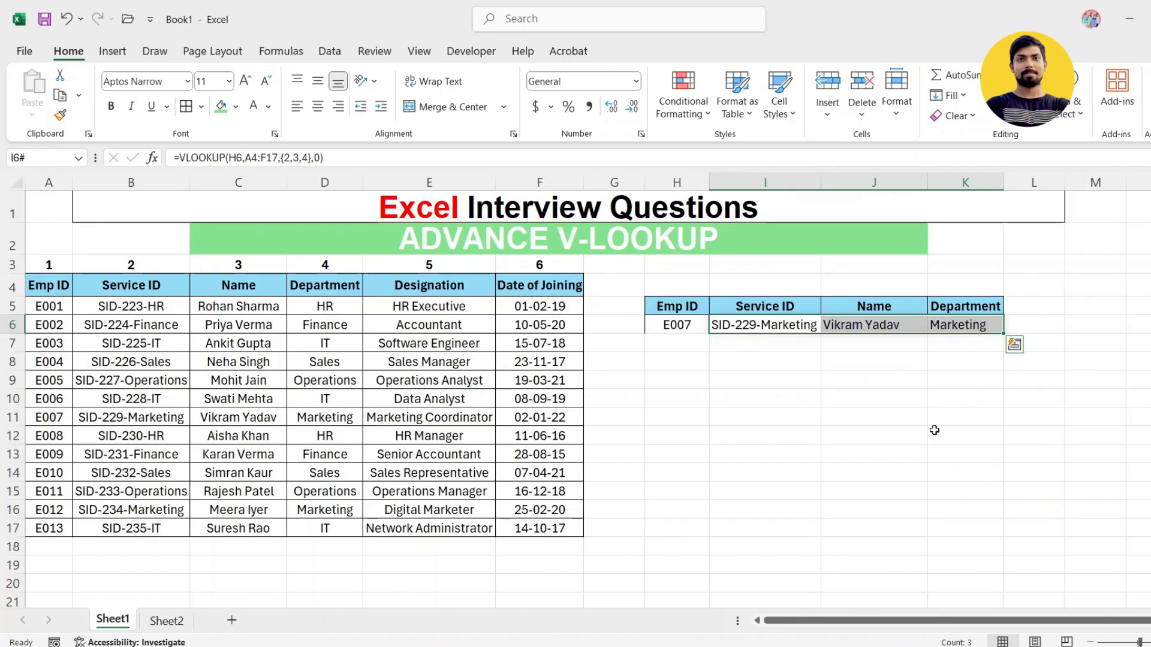
pyautogui.click(938, 434)
pyautogui.click(733, 320)
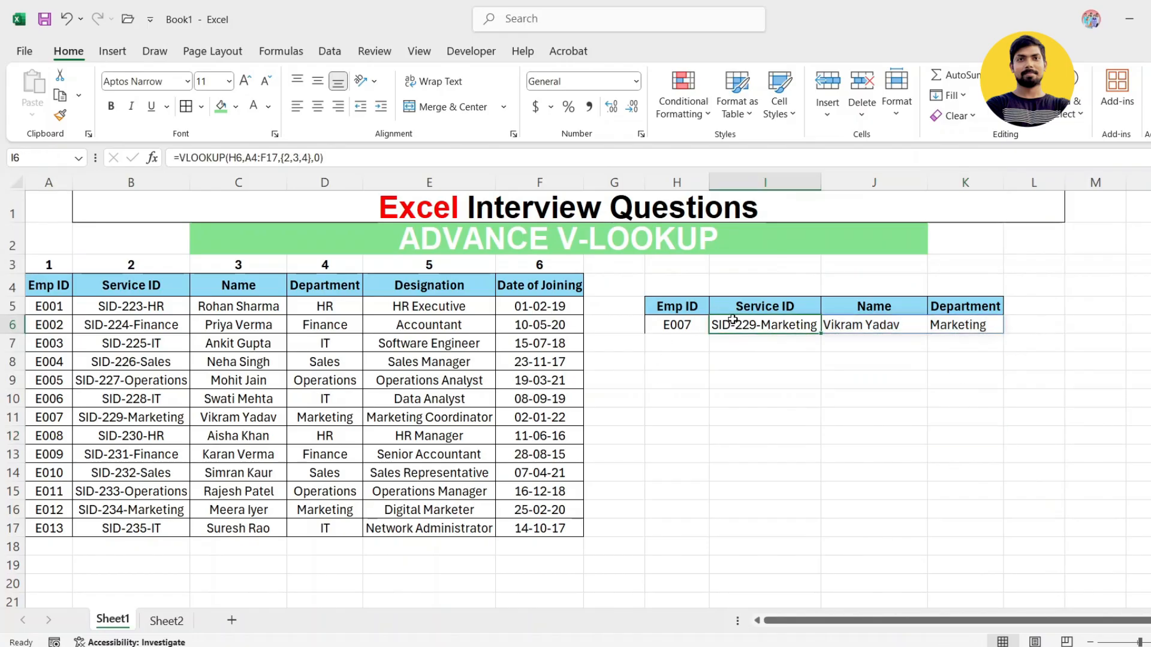
pyautogui.click(741, 286)
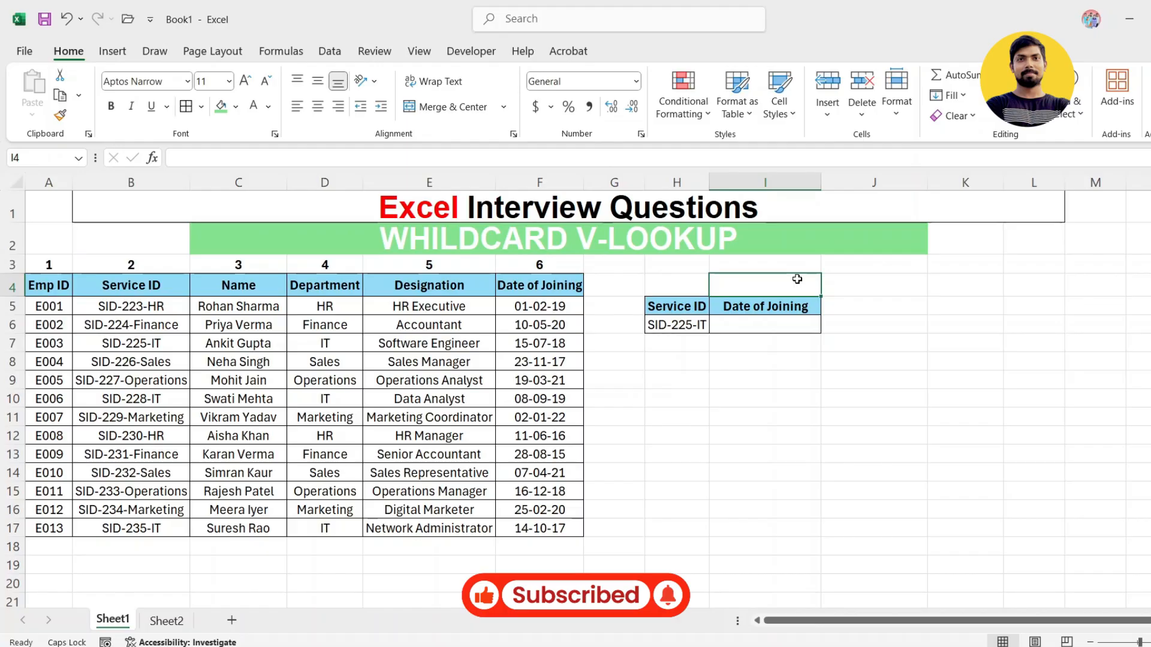
# Copy the Emp ID E001 from A5 into the lookup cell H6 of the WHILDCARD V-LOOKUP exercise.
pyautogui.click(58, 307)
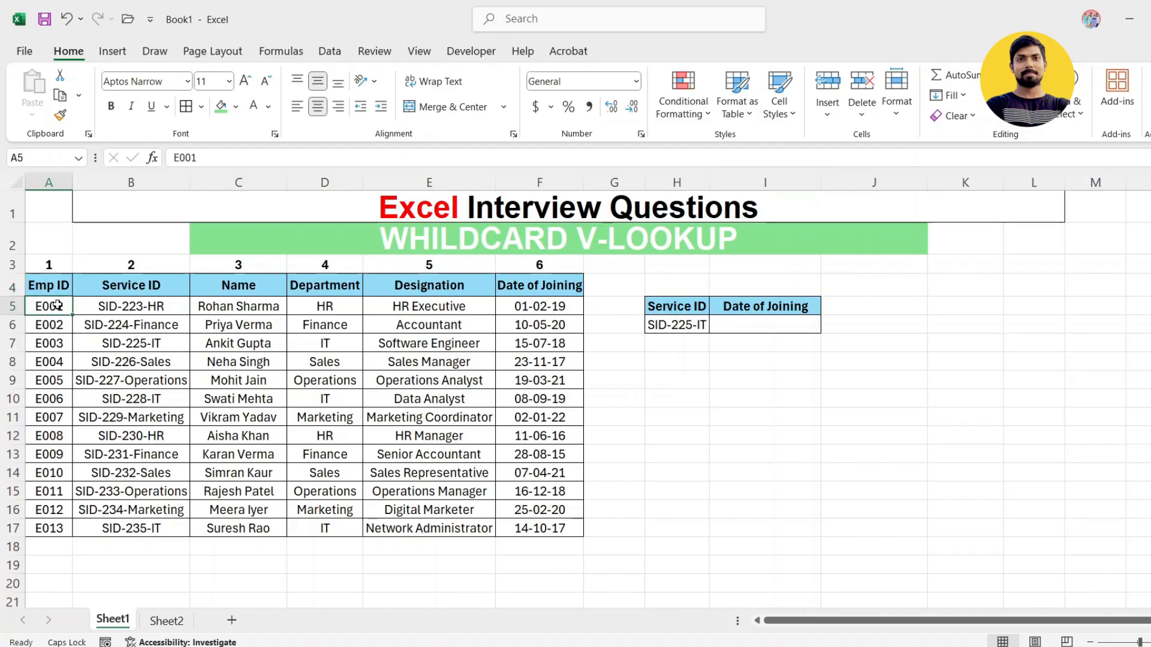
pyautogui.click(685, 325)
pyautogui.click(778, 326)
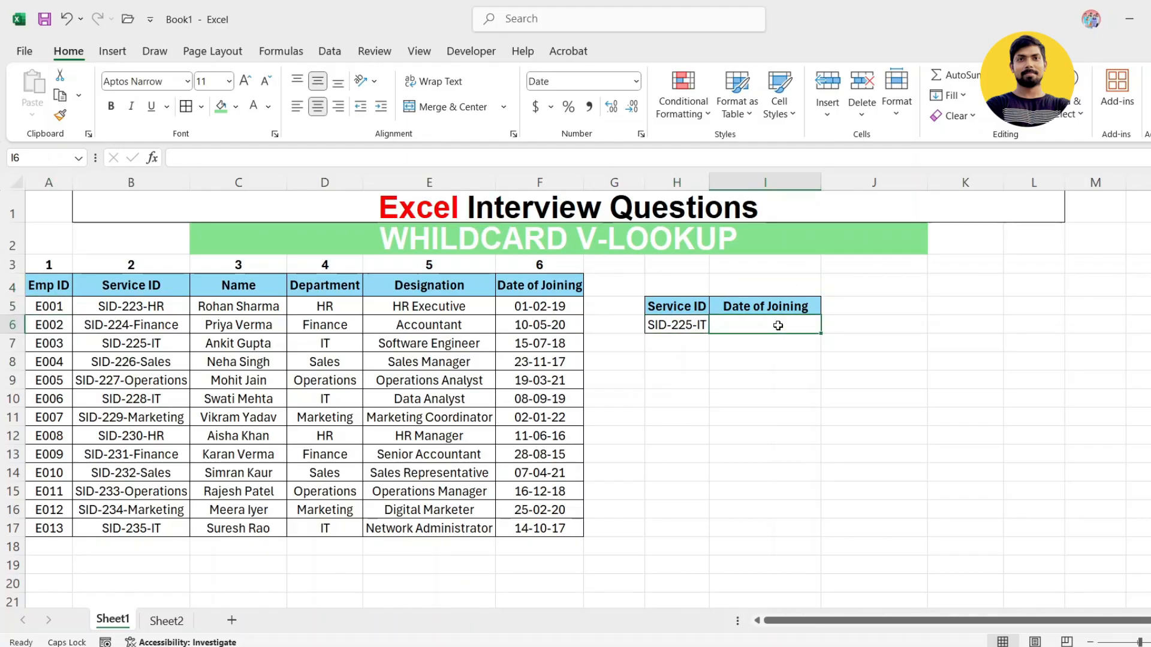
pyautogui.click(51, 306)
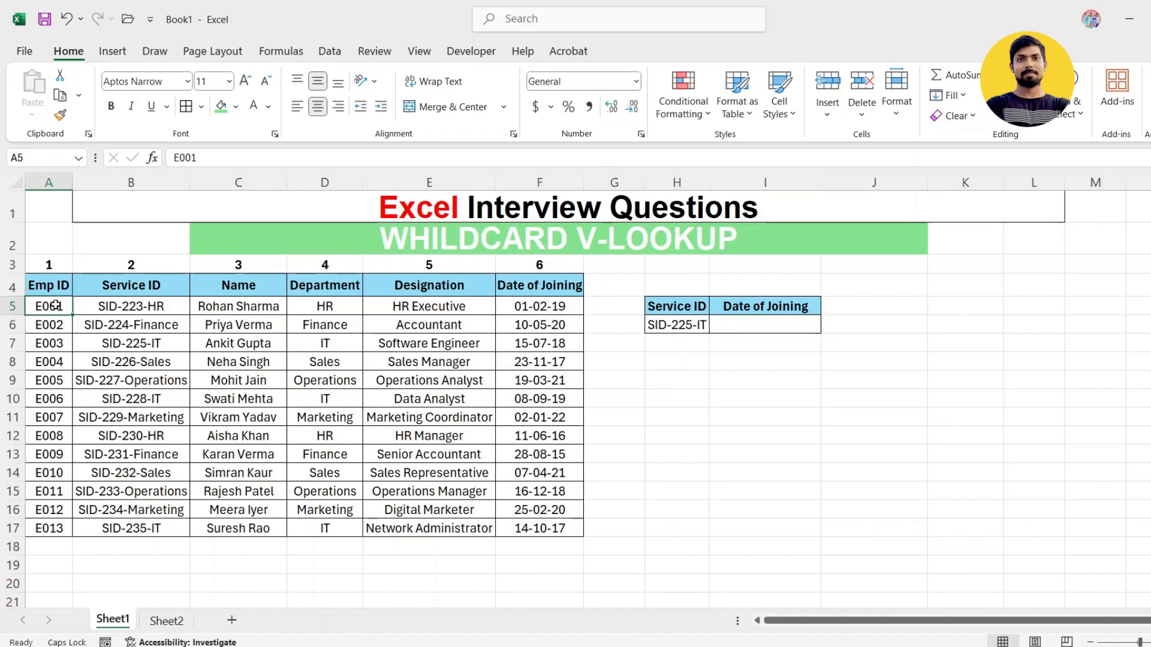
pyautogui.hotkey('ctrl', 'c')
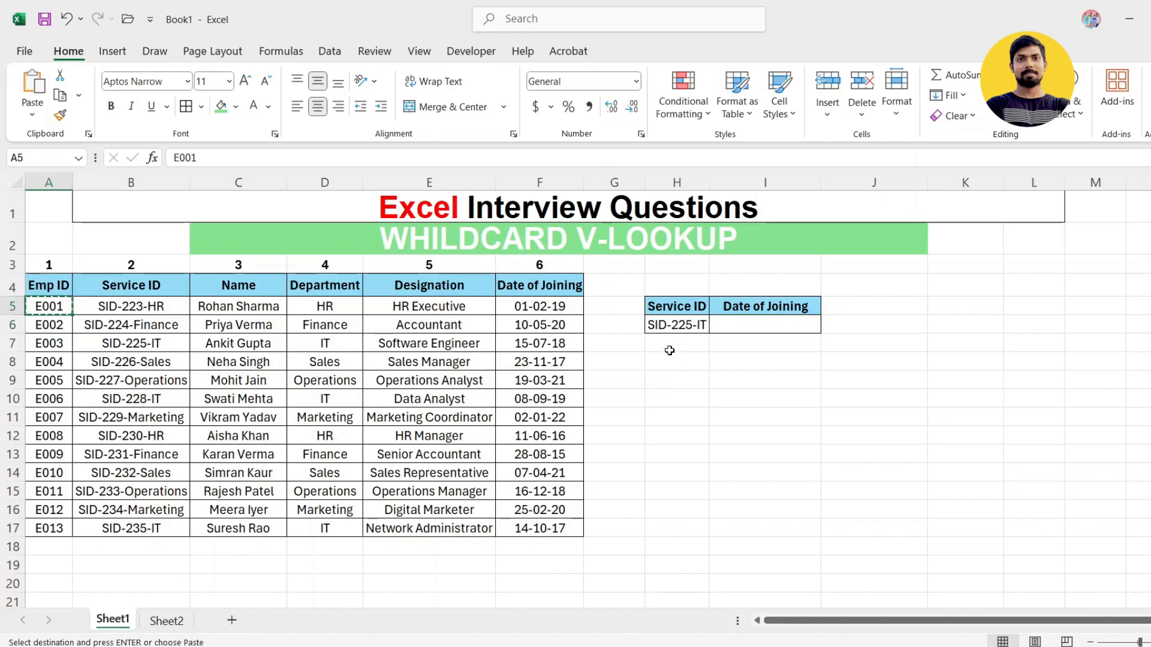
pyautogui.click(689, 325)
pyautogui.hotkey('ctrl', 'v')
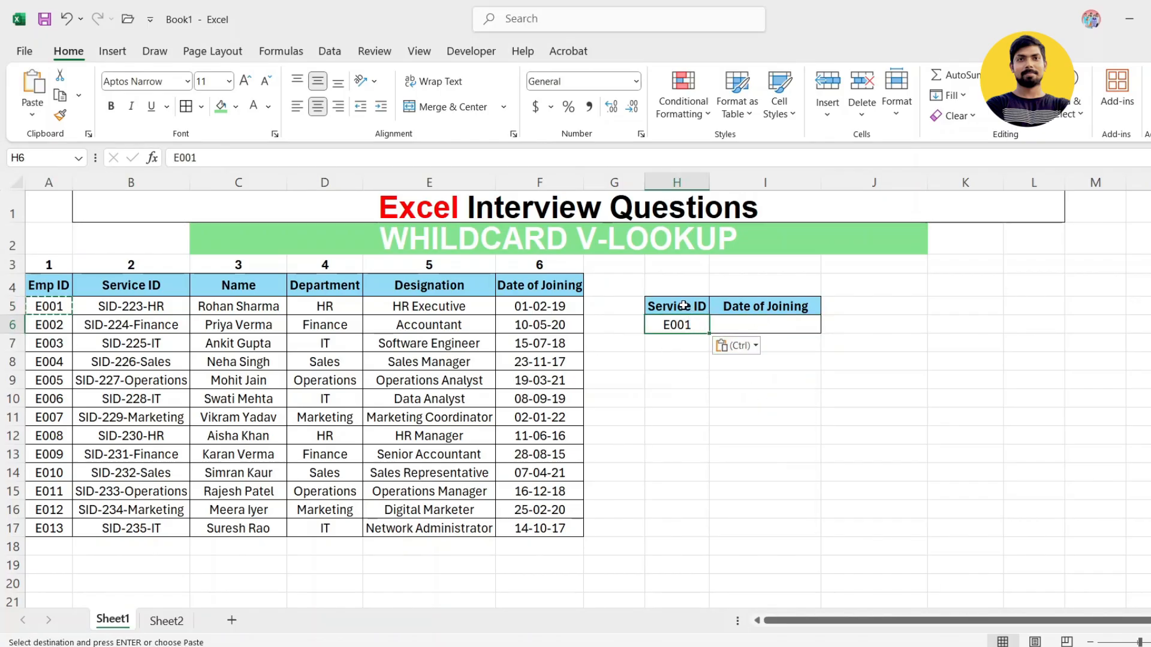
pyautogui.press('Up')
# Enter a VLOOKUP in I6 with lookup value H6, table array A4:B17, column index 2 and 0 for exact match.
pyautogui.click(744, 329)
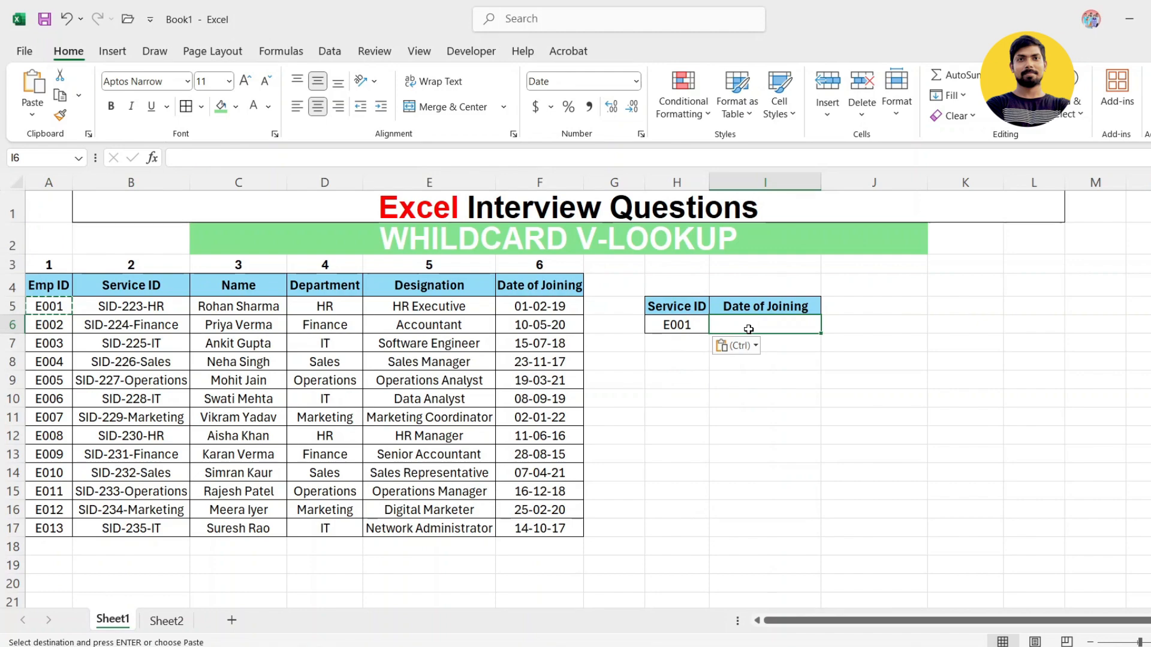
pyautogui.write('=VLOOKUP(')
pyautogui.press('Left')
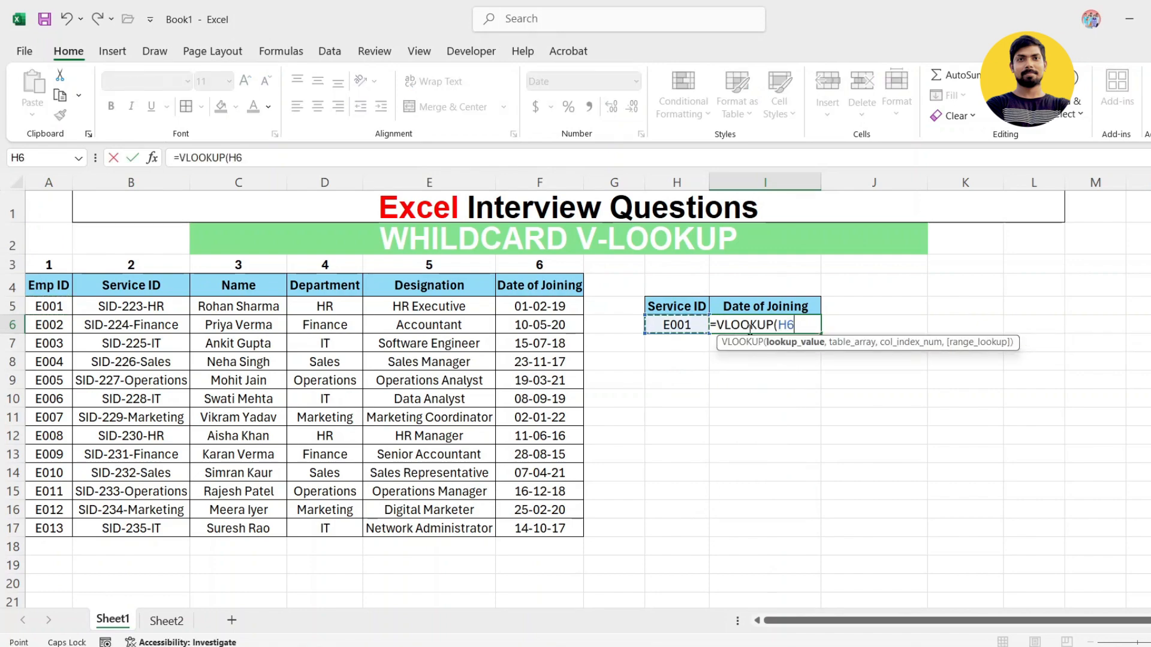
pyautogui.write(',')
pyautogui.moveTo(39, 285); pyautogui.dragTo(182, 527)
pyautogui.write(',')
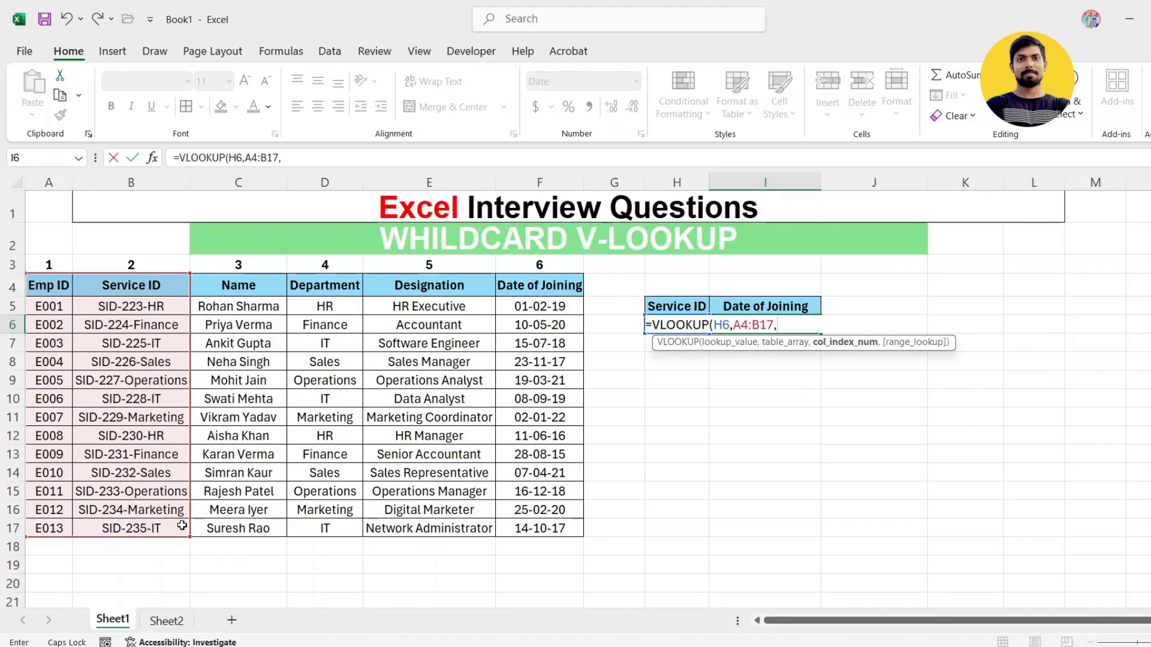
pyautogui.write('2,0')
pyautogui.press('Return')
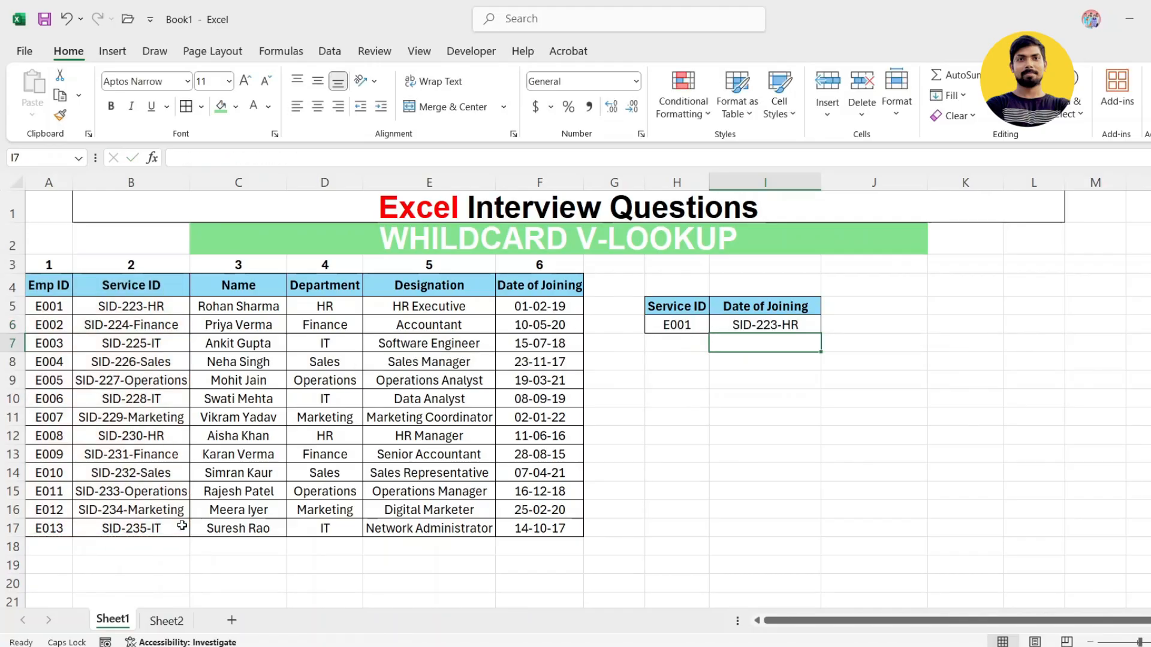
# Clear the lookup value in H6 and the VLOOKUP formula in I6.
pyautogui.press('Up')
pyautogui.press('Left')
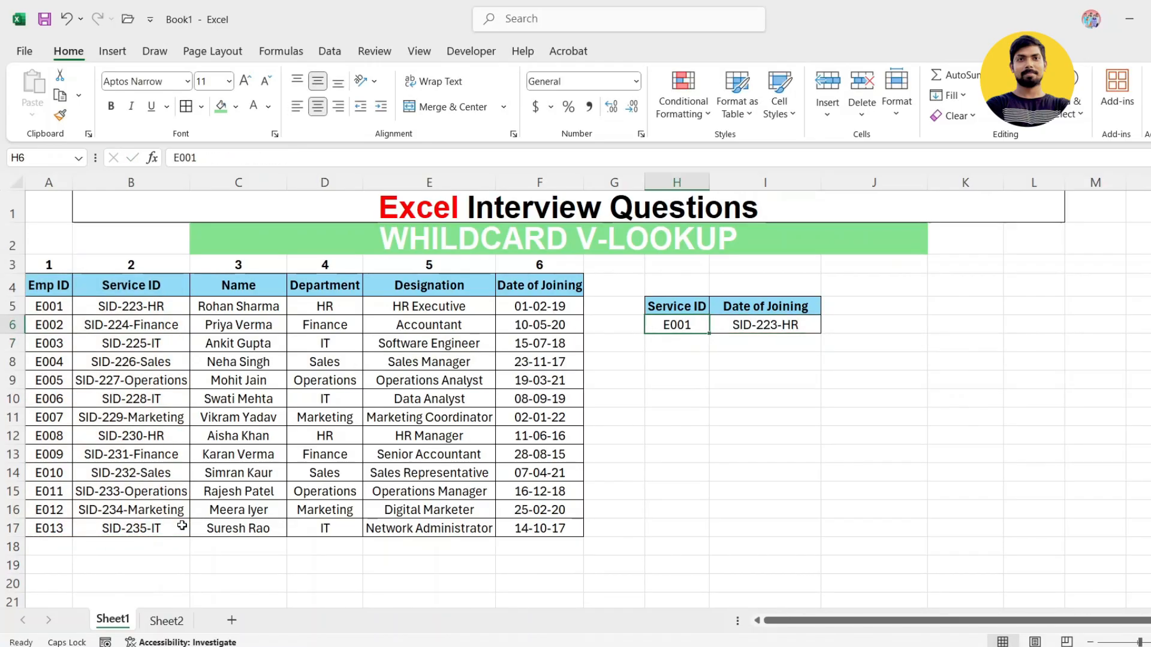
pyautogui.hotkey('shift', 'Right')
pyautogui.press('Delete')
pyautogui.press('Left')
pyautogui.press('Right')
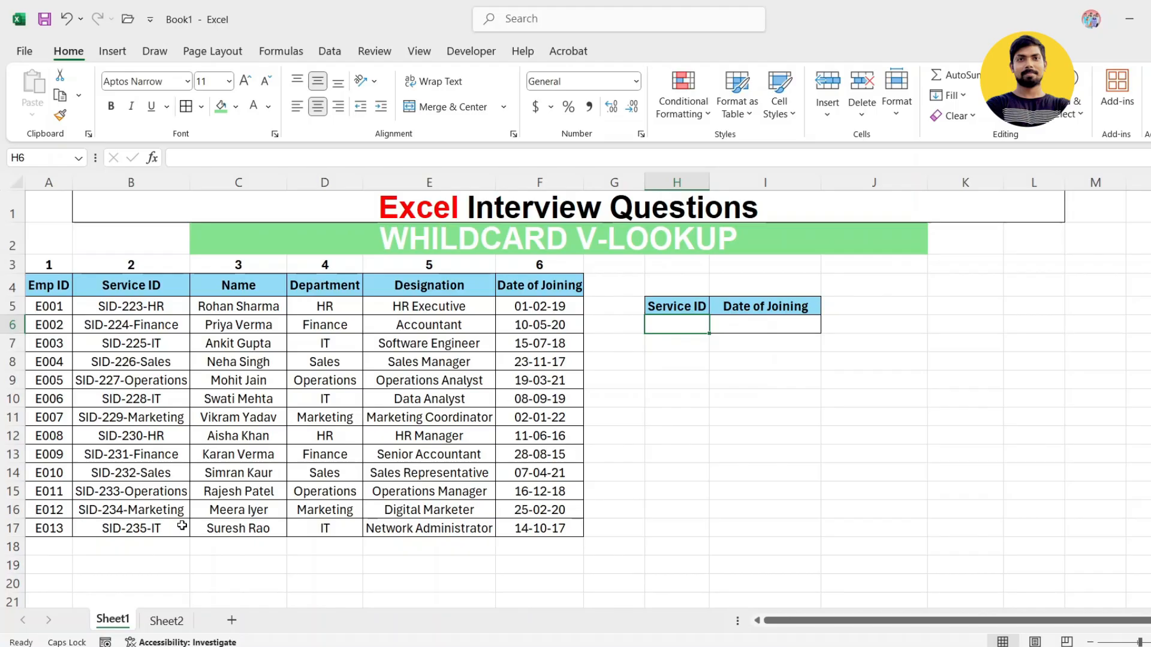
# Review the empty lookup cells H6 and I6 and examine how the Service IDs in B5 to B17 are composed.
pyautogui.click(761, 320)
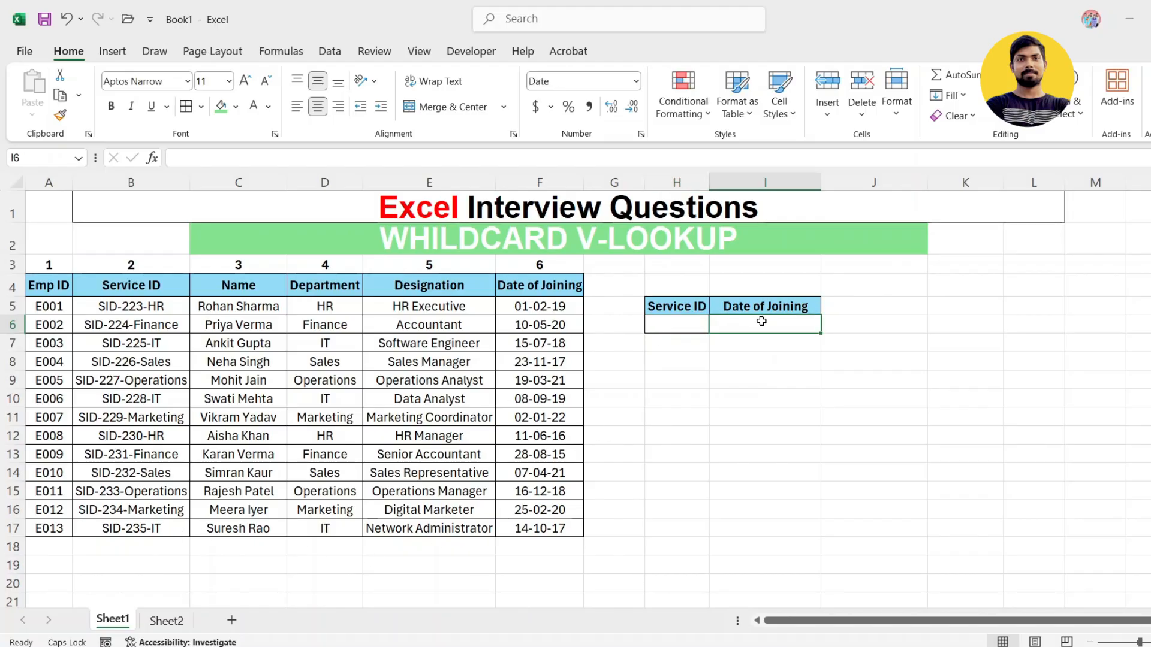
pyautogui.click(682, 322)
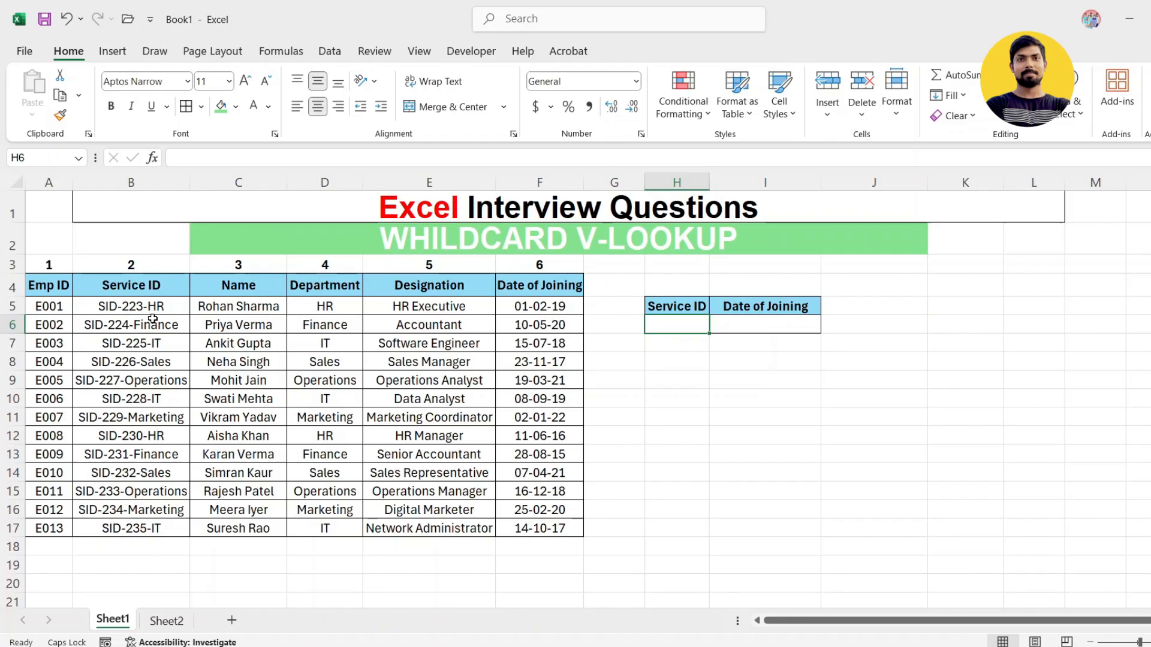
pyautogui.moveTo(128, 306); pyautogui.dragTo(123, 528)
pyautogui.click(122, 413)
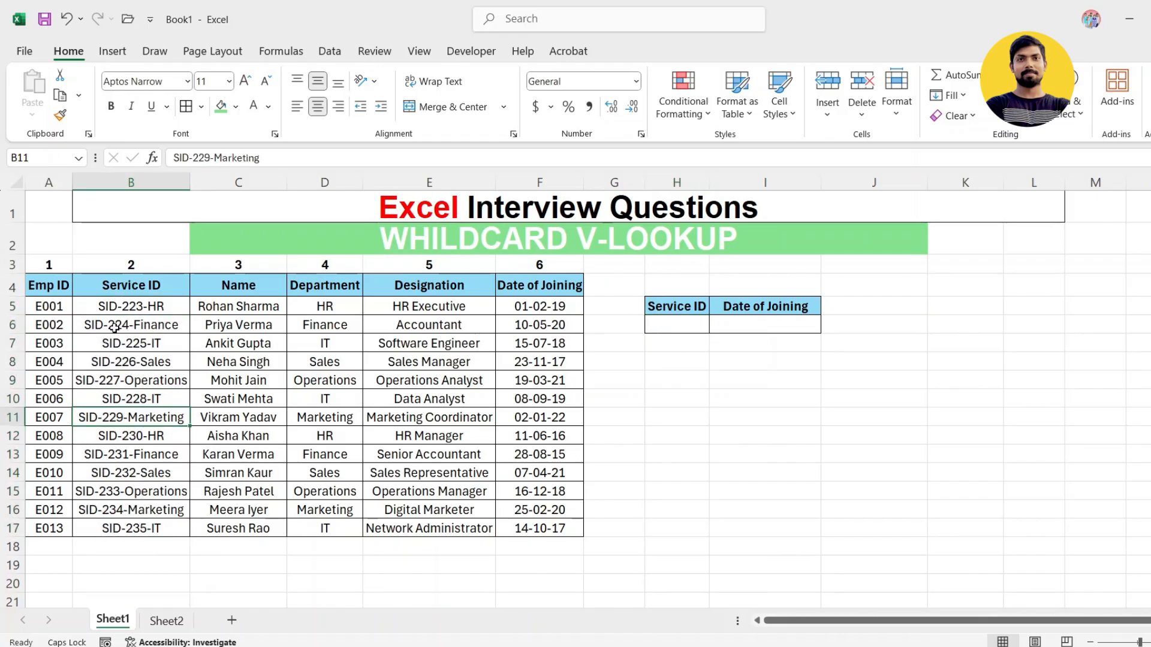
pyautogui.click(168, 331)
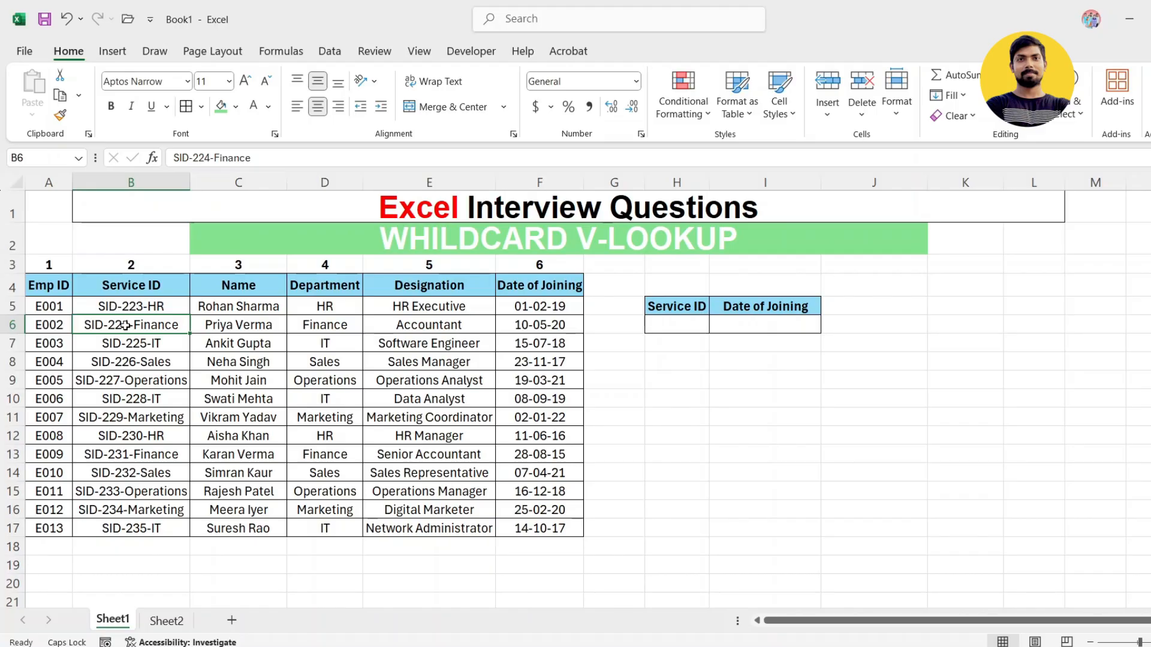
pyautogui.click(146, 346)
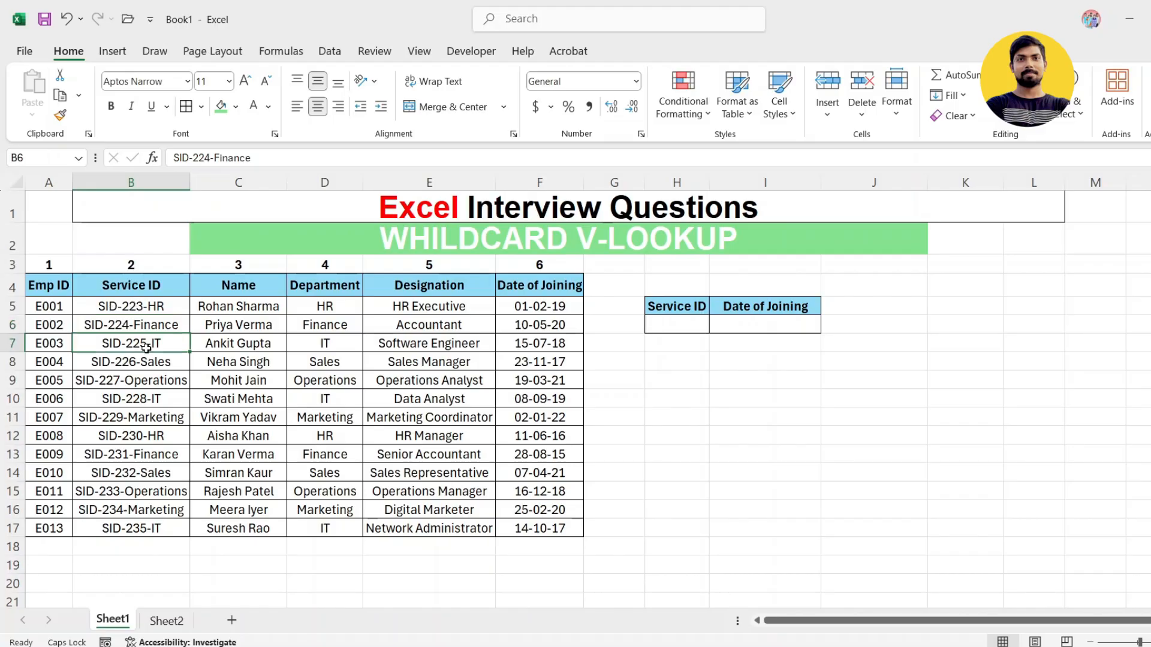
pyautogui.click(164, 310)
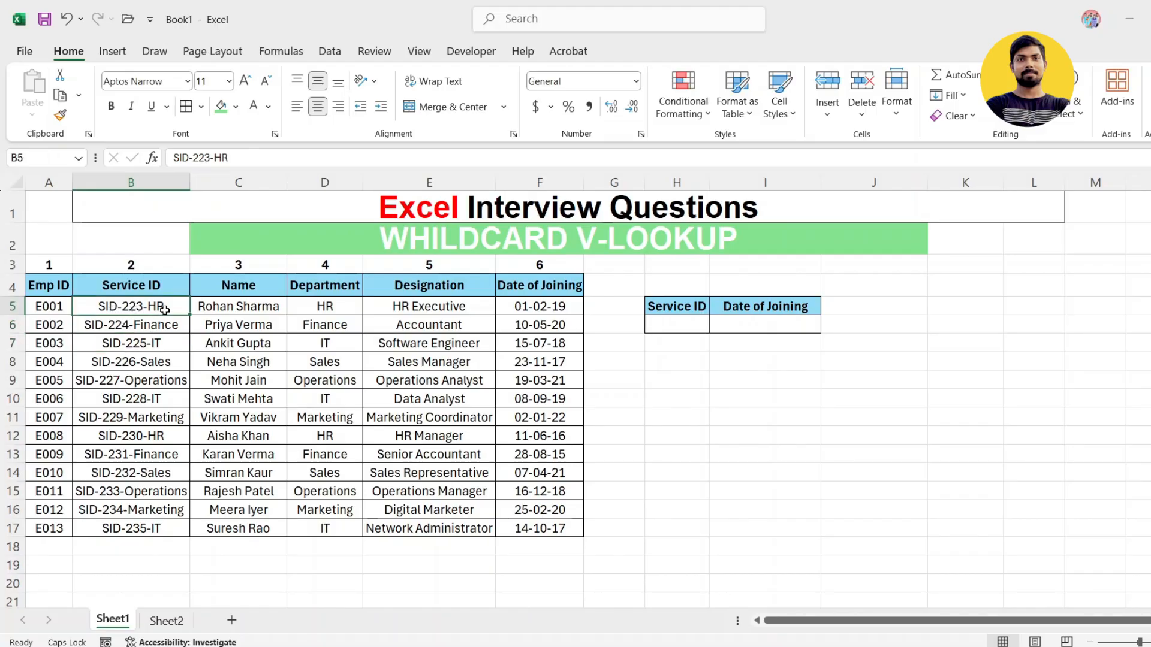
# Enter the partial Service ID 225 as the lookup value in H6.
pyautogui.click(683, 327)
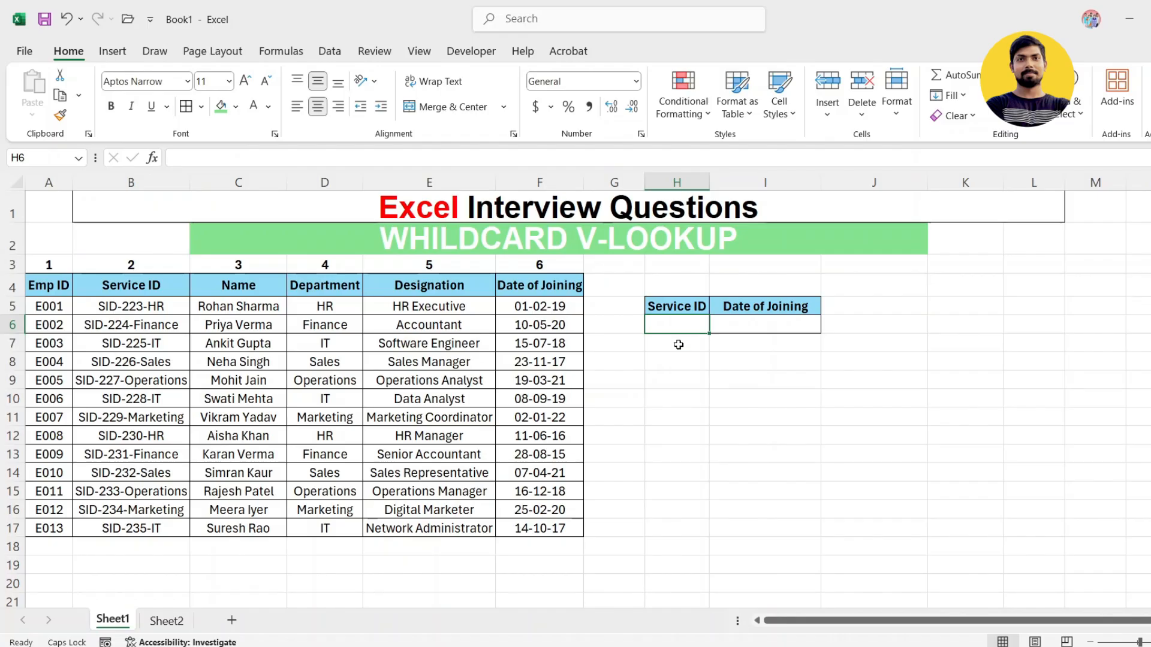
pyautogui.write('225')
pyautogui.press('Return')
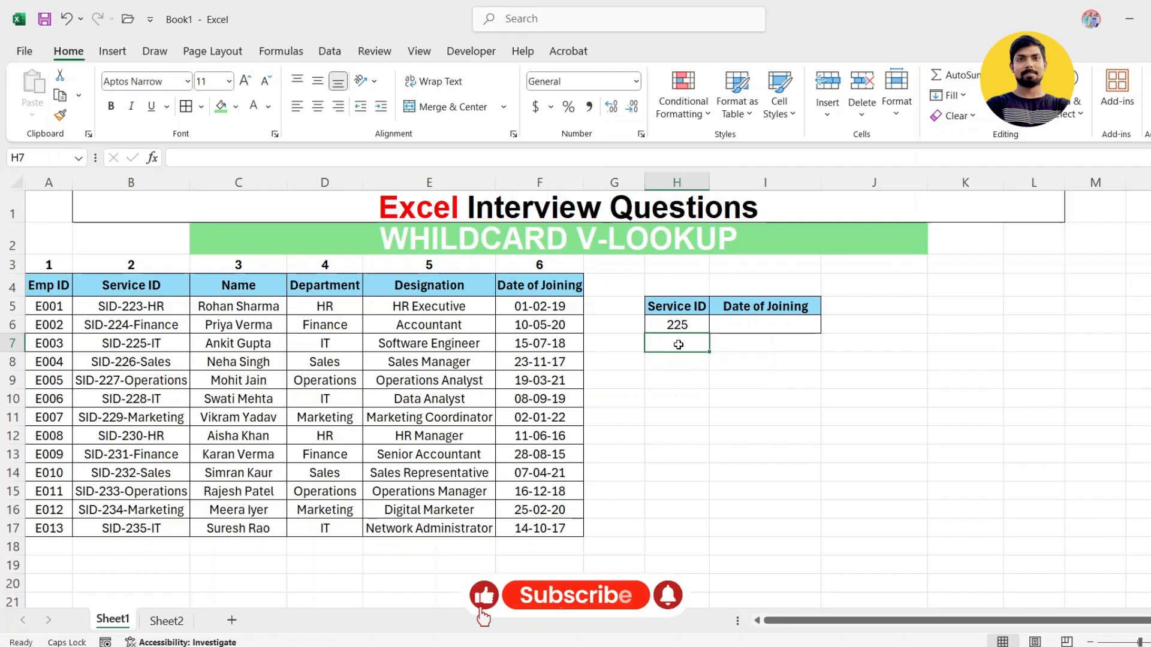
# Enter a VLOOKUP in I6 with lookup value H6, table array B4:F17, column index 5 and 0 for exact match.
pyautogui.press('Up')
pyautogui.press('Right')
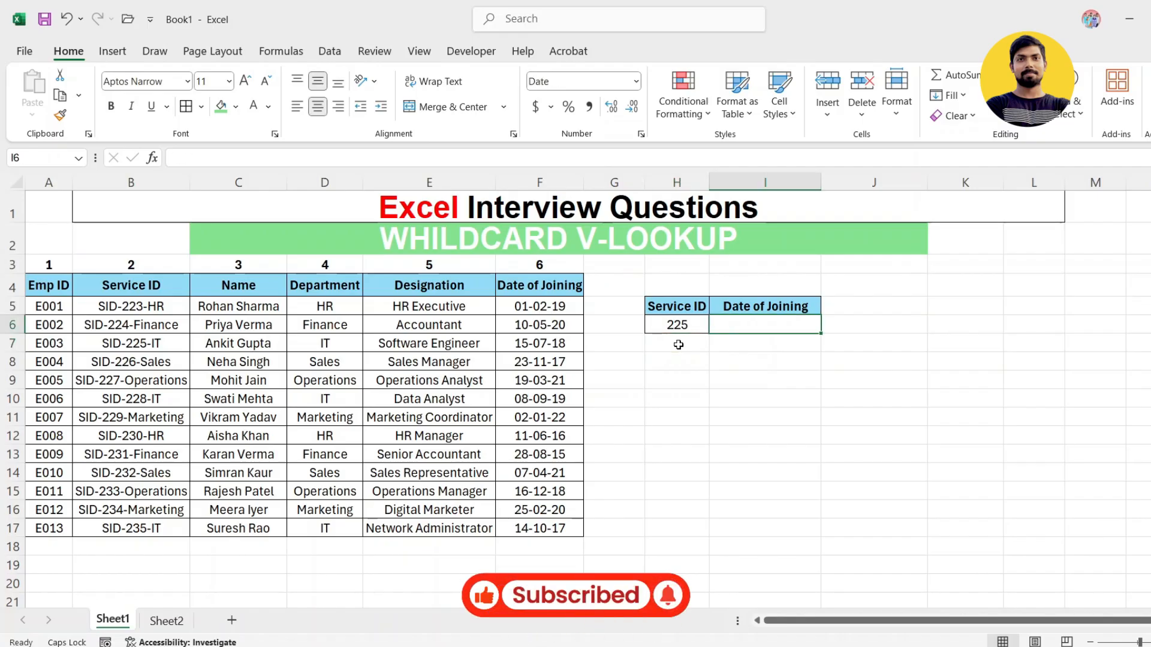
pyautogui.write('=VL')
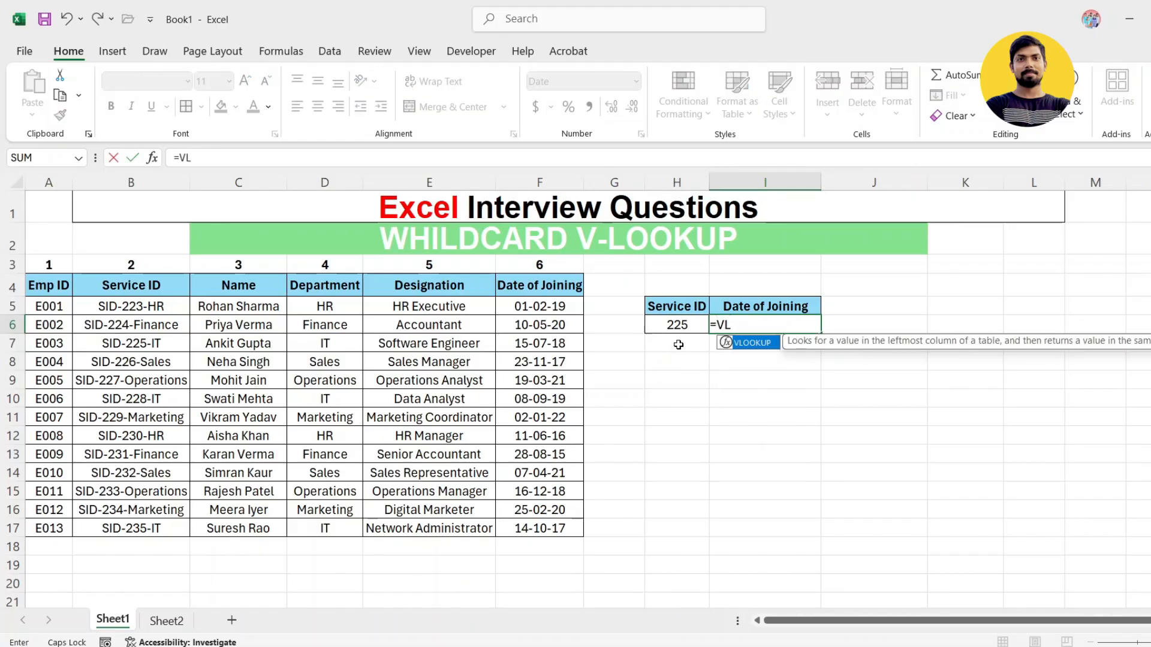
pyautogui.press('Tab')
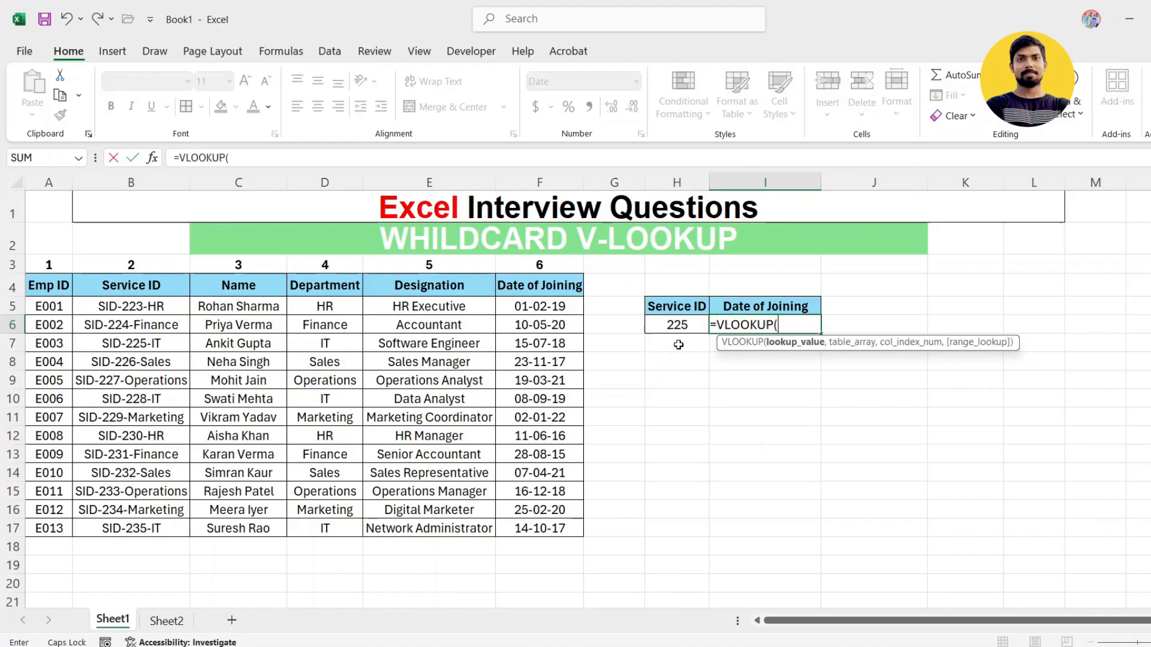
pyautogui.press('Left')
pyautogui.write(',')
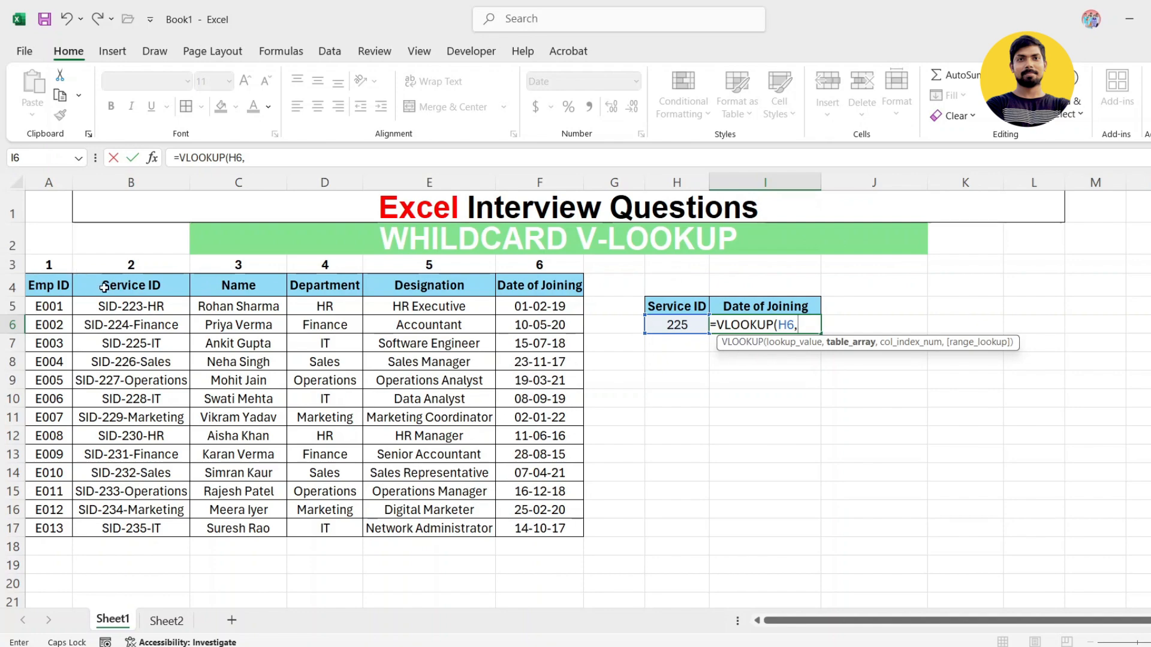
pyautogui.moveTo(102, 287); pyautogui.dragTo(524, 525)
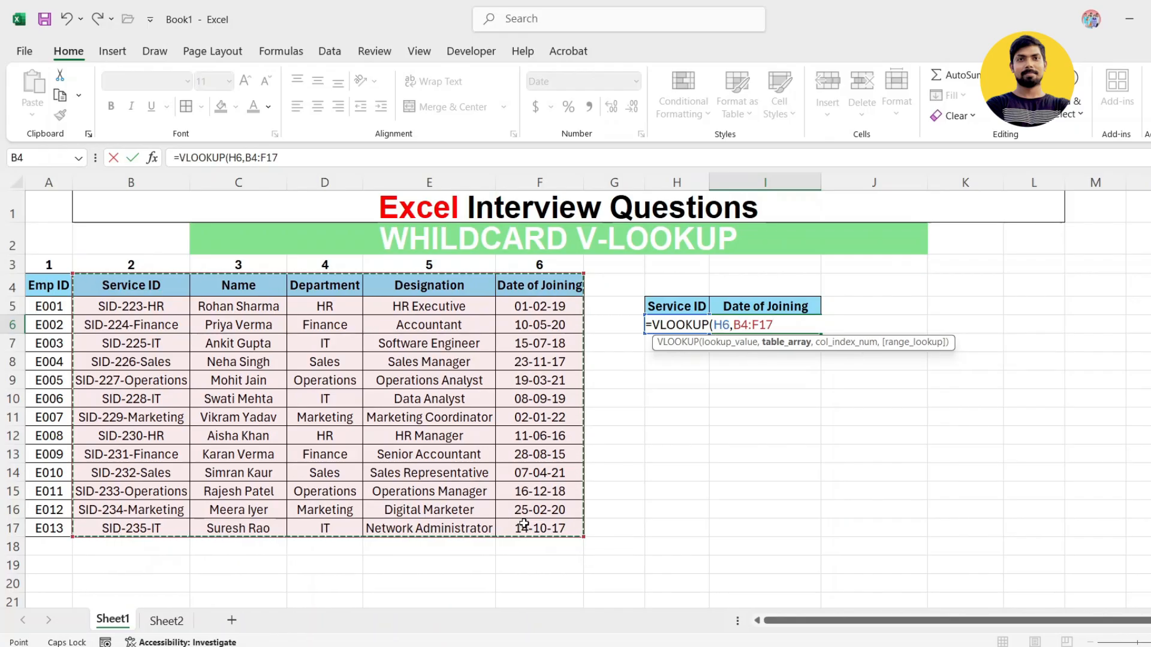
pyautogui.write(',5')
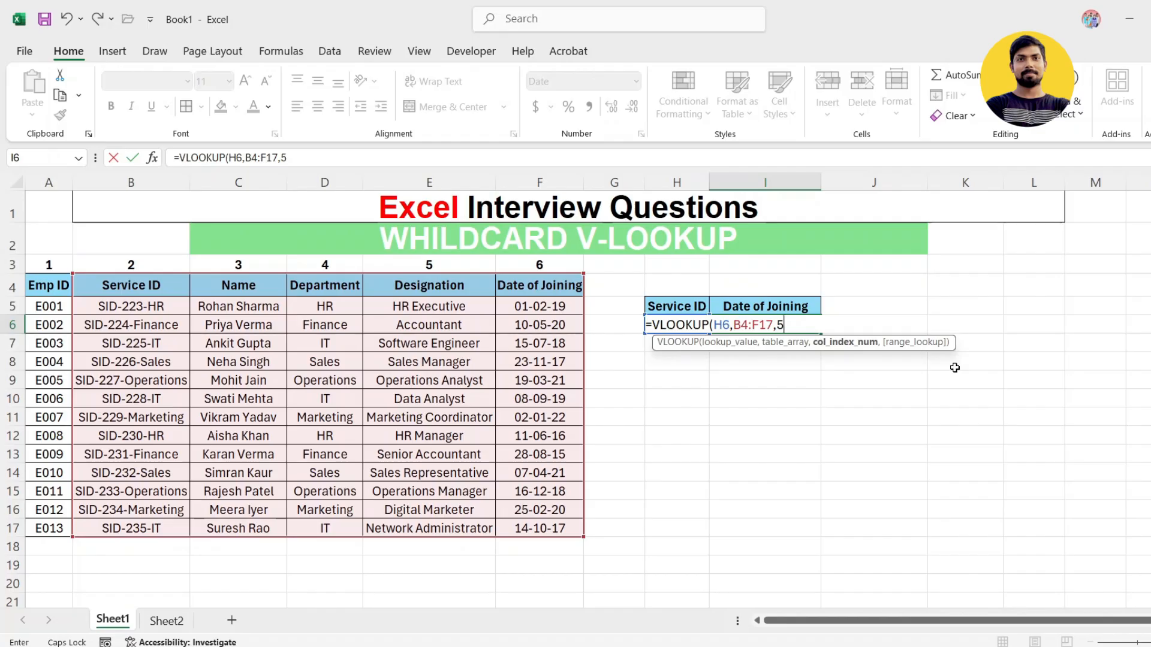
pyautogui.write(',0')
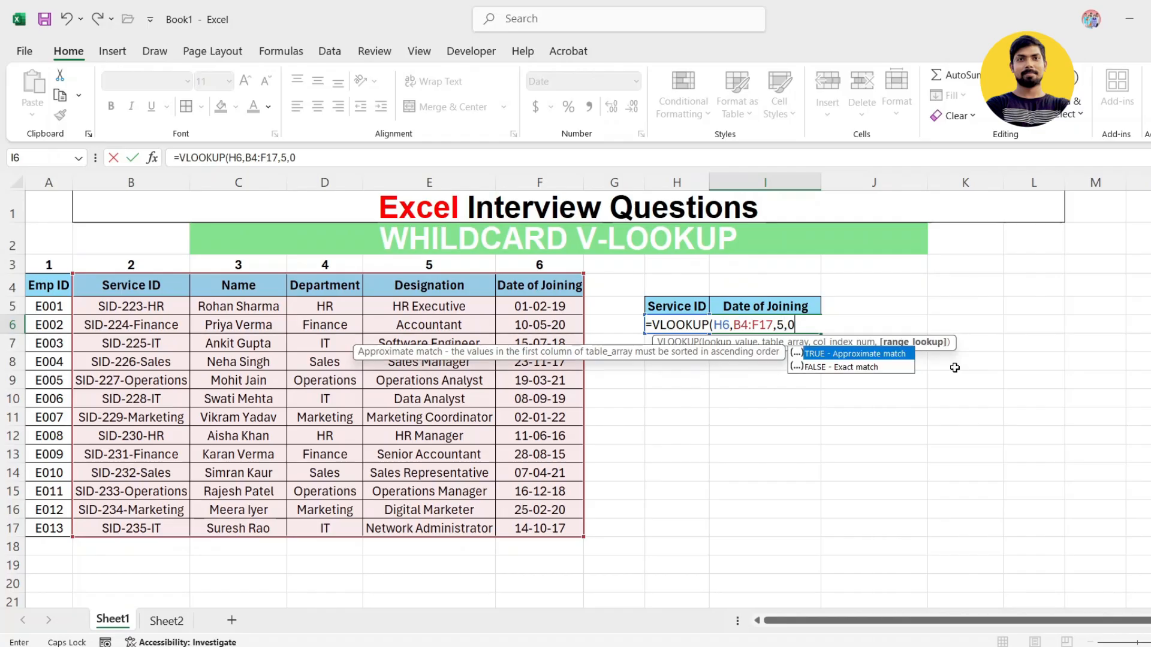
pyautogui.write(')')
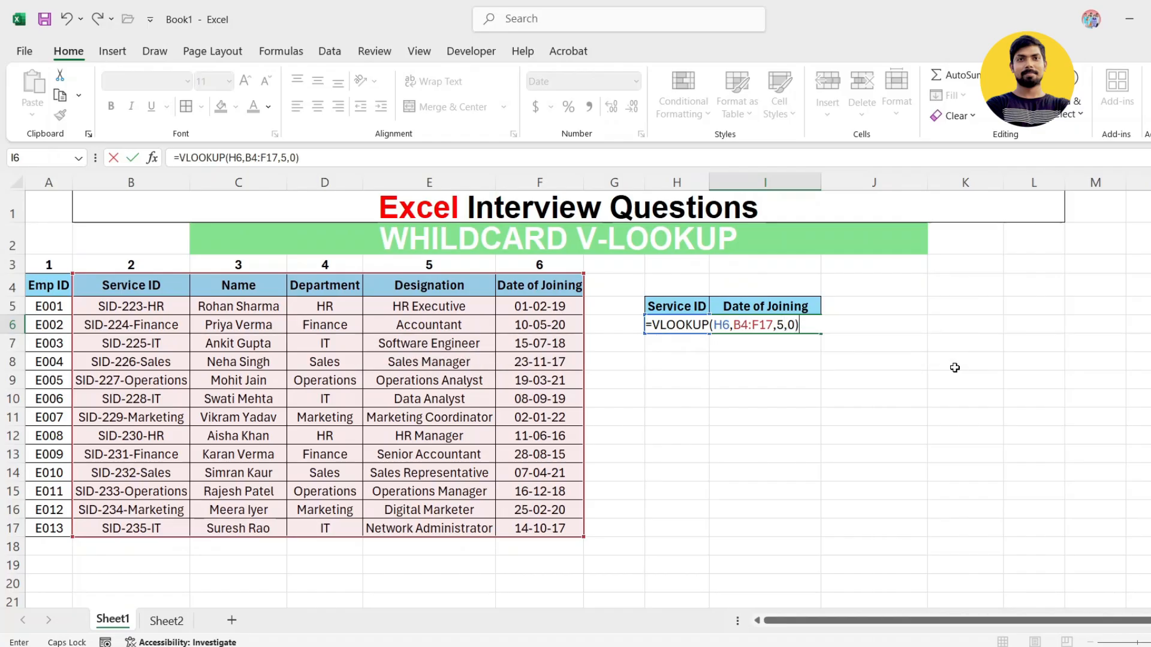
pyautogui.press('Return')
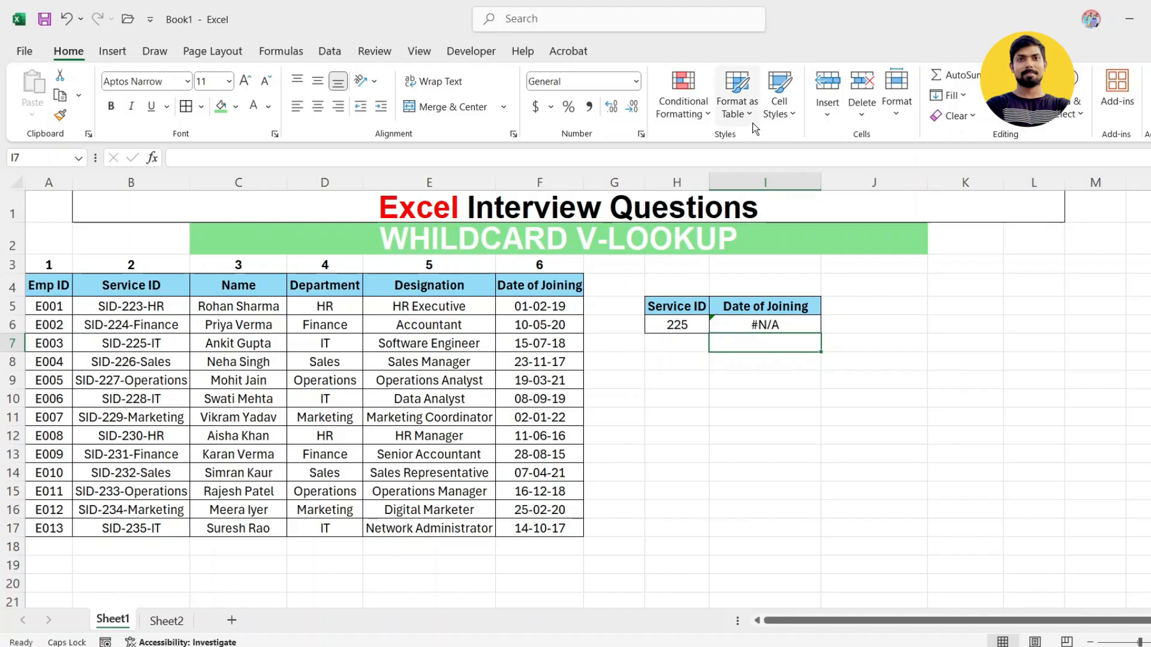
# Edit the VLOOKUP in I6 so its lookup value is "*"&H6&"*", then check the completed wildcard formula.
pyautogui.click(758, 324)
pyautogui.doubleClick(758, 324)
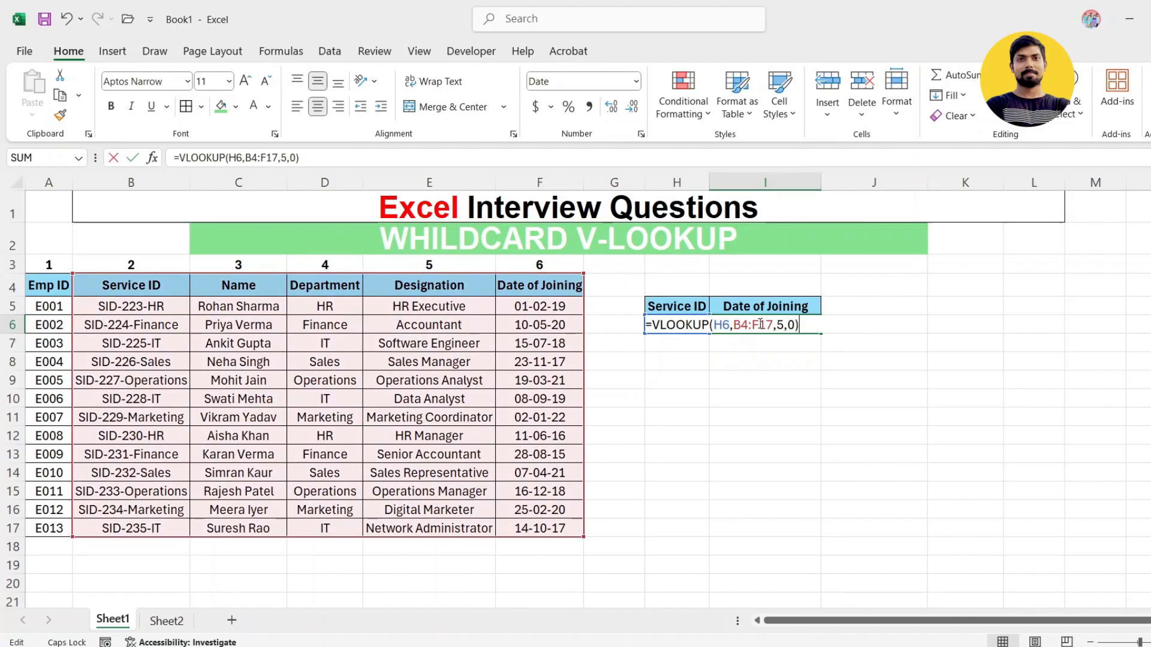
pyautogui.click(714, 324)
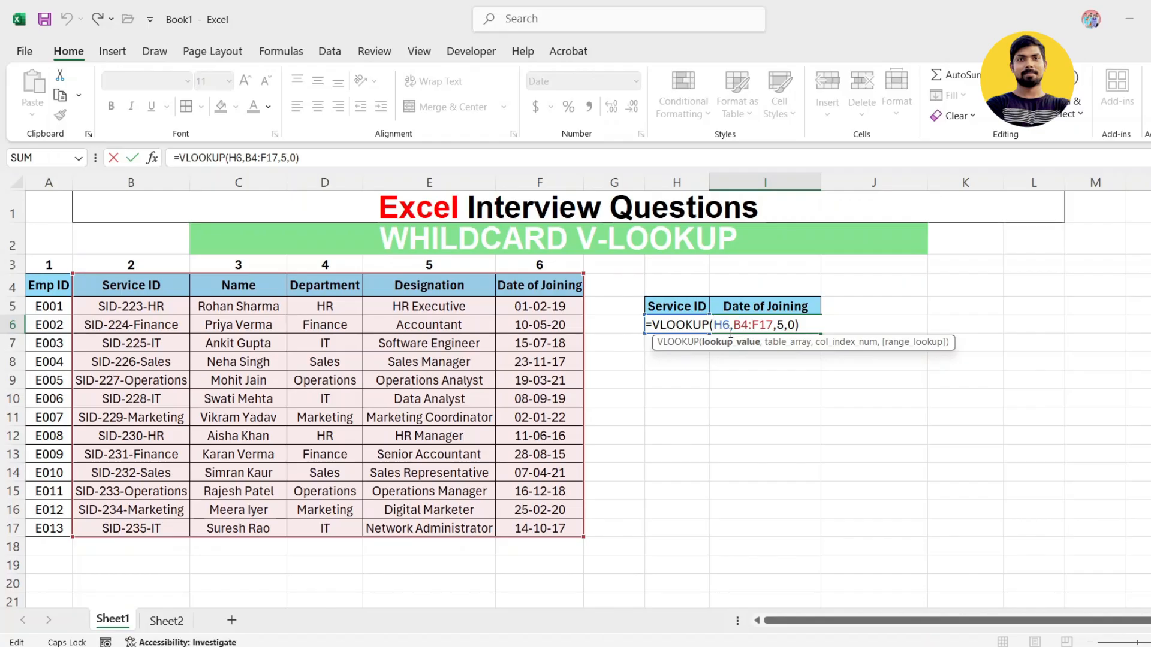
pyautogui.write('"')
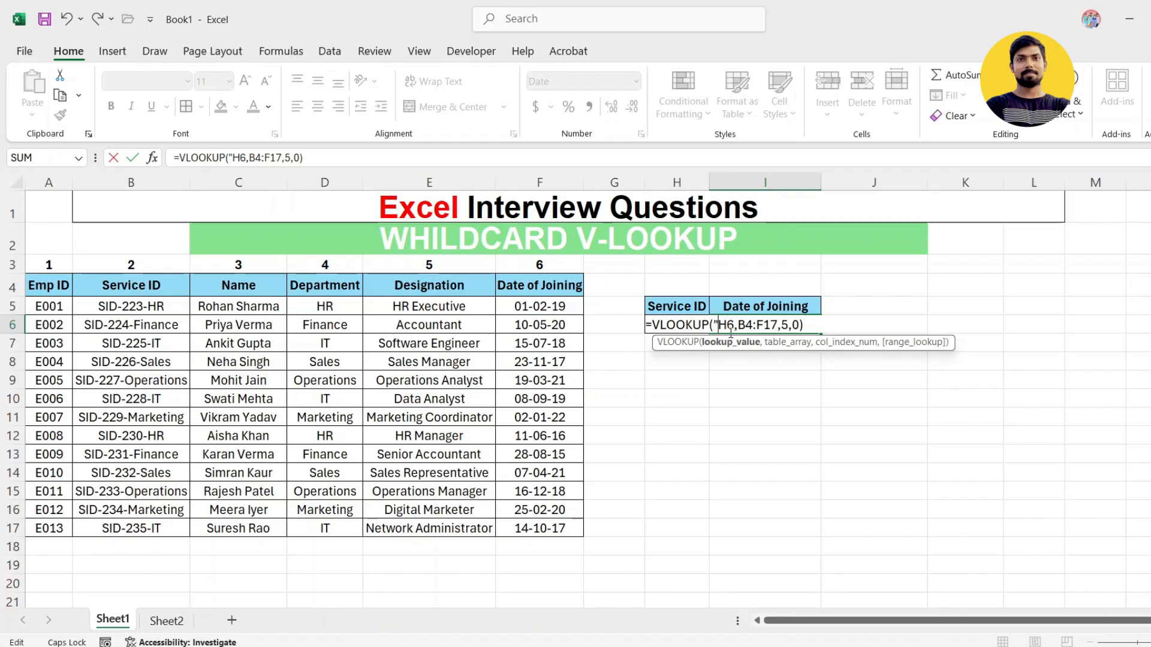
pyautogui.write('*')
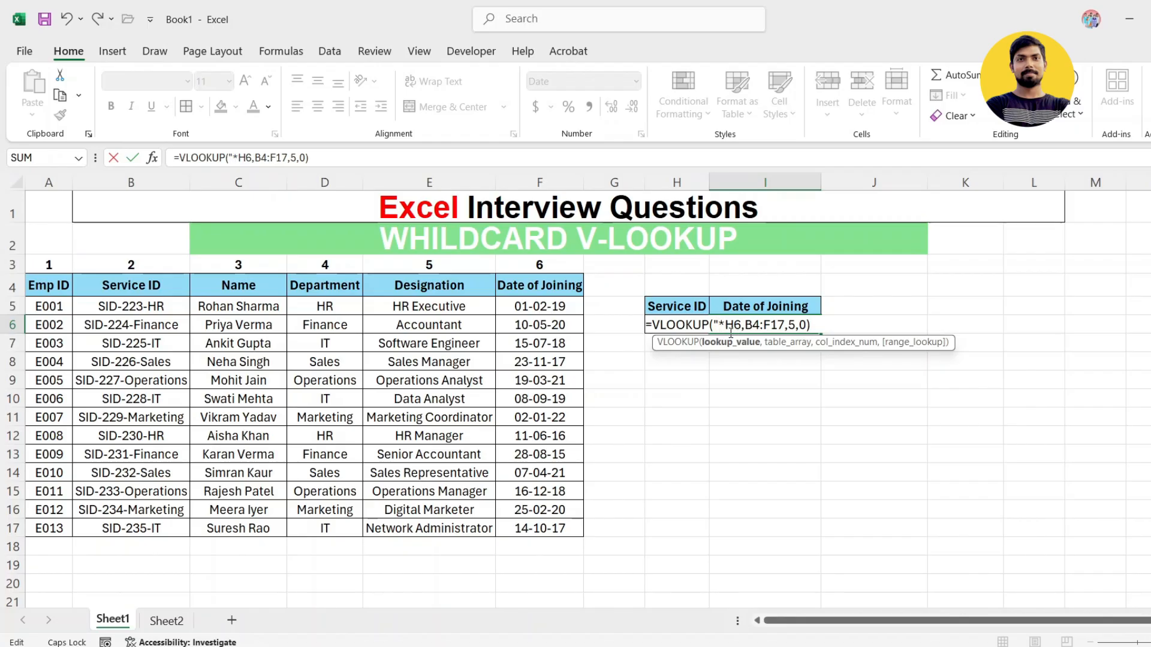
pyautogui.write('"')
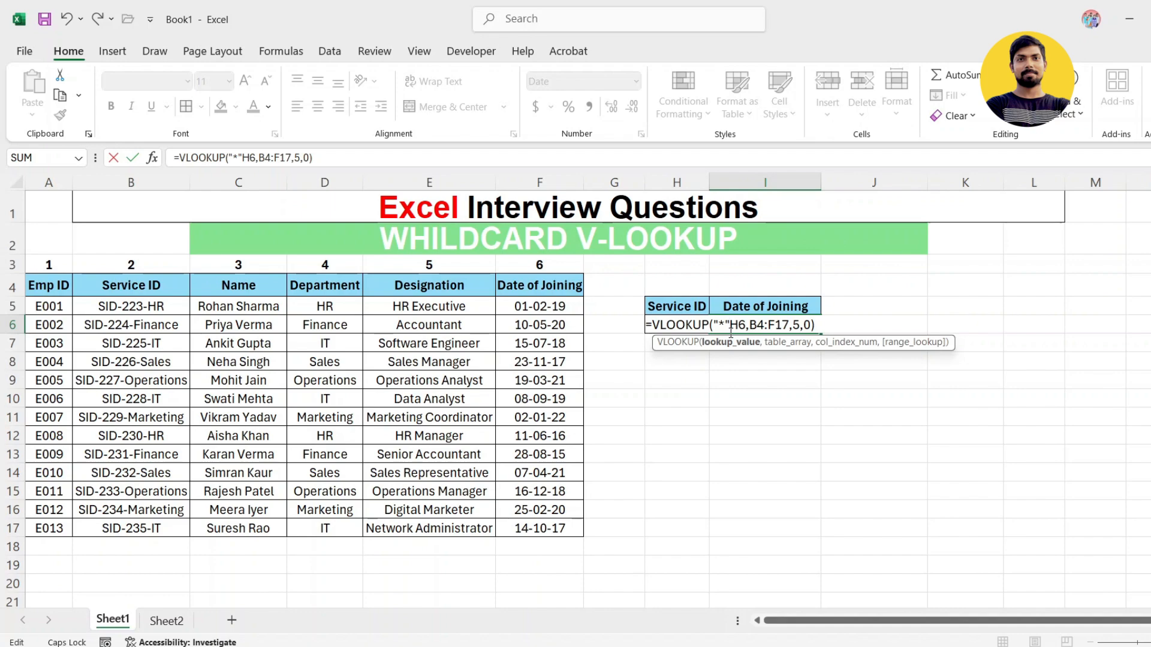
pyautogui.write('&')
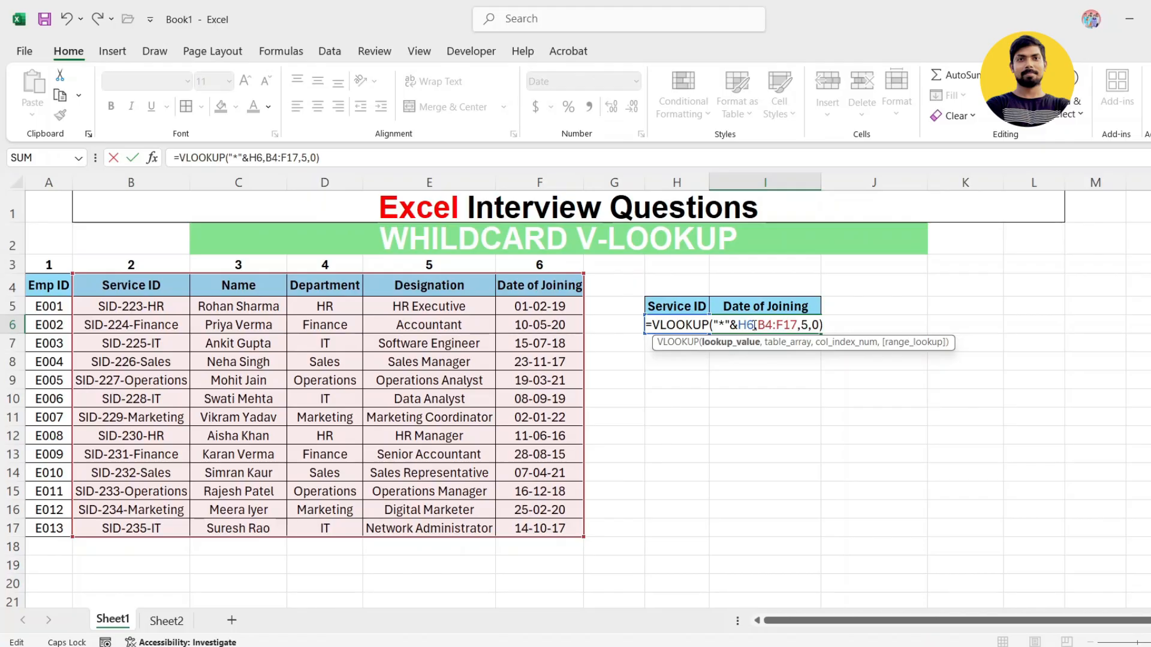
pyautogui.write('&"')
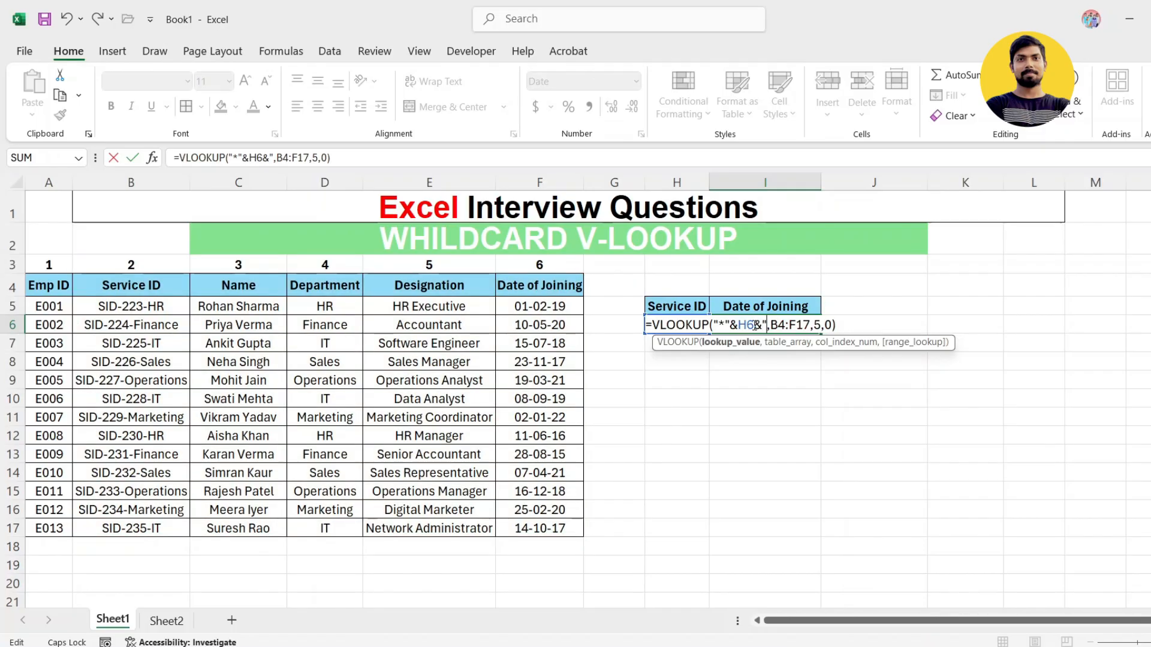
pyautogui.write('*"')
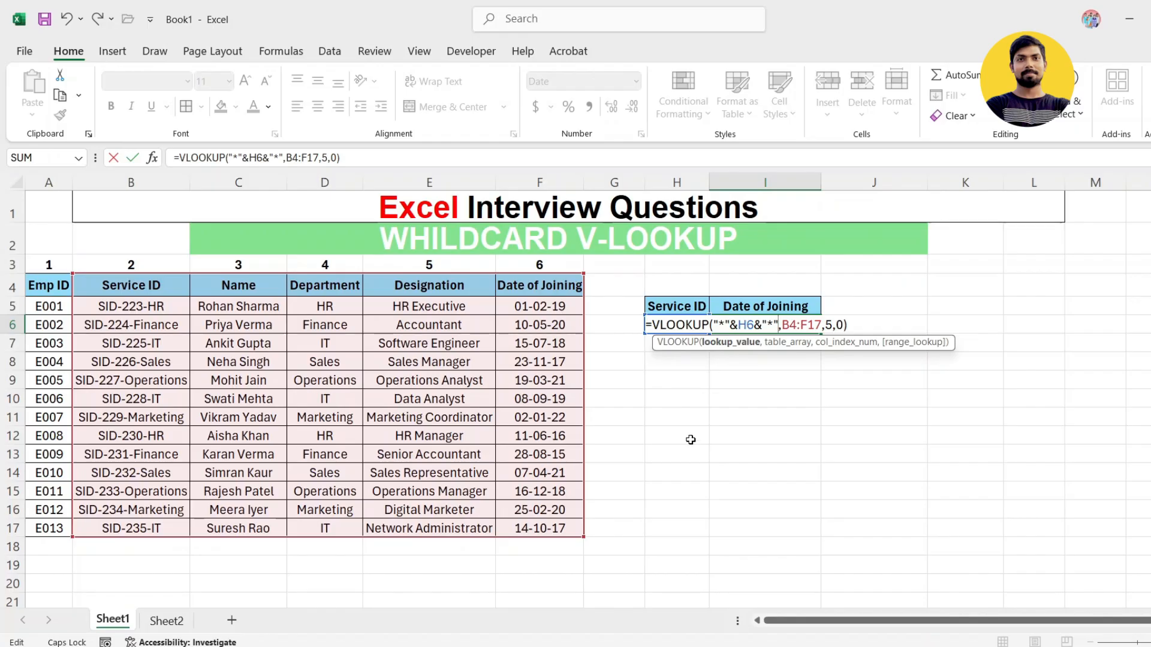
pyautogui.press('Return')
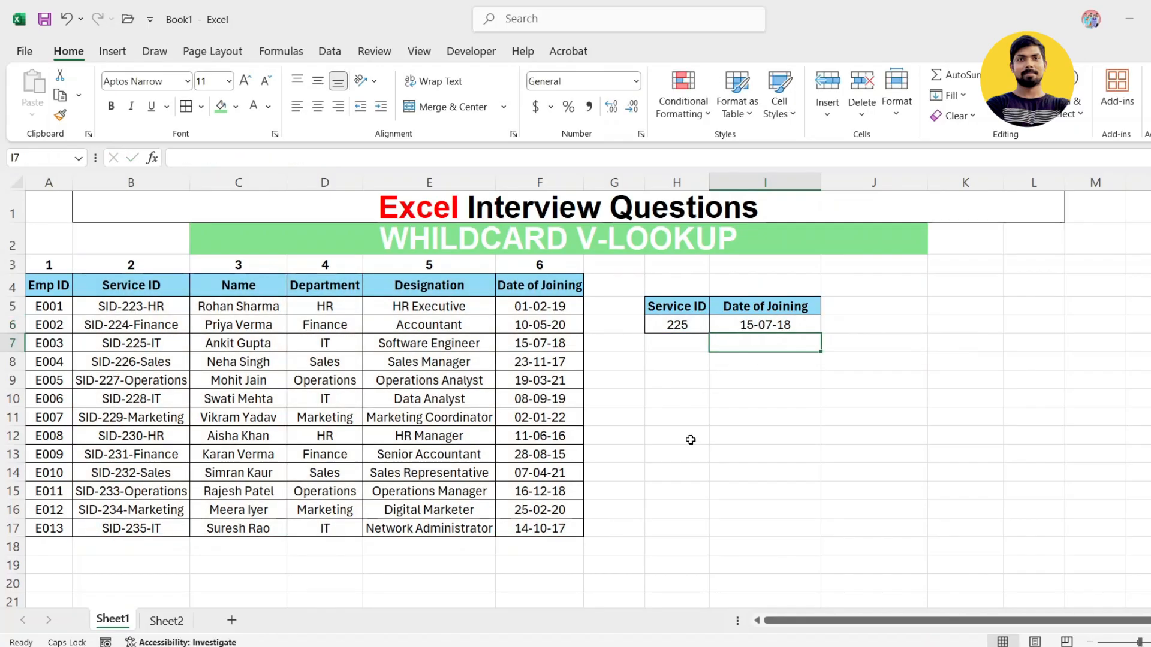
pyautogui.press('Up')
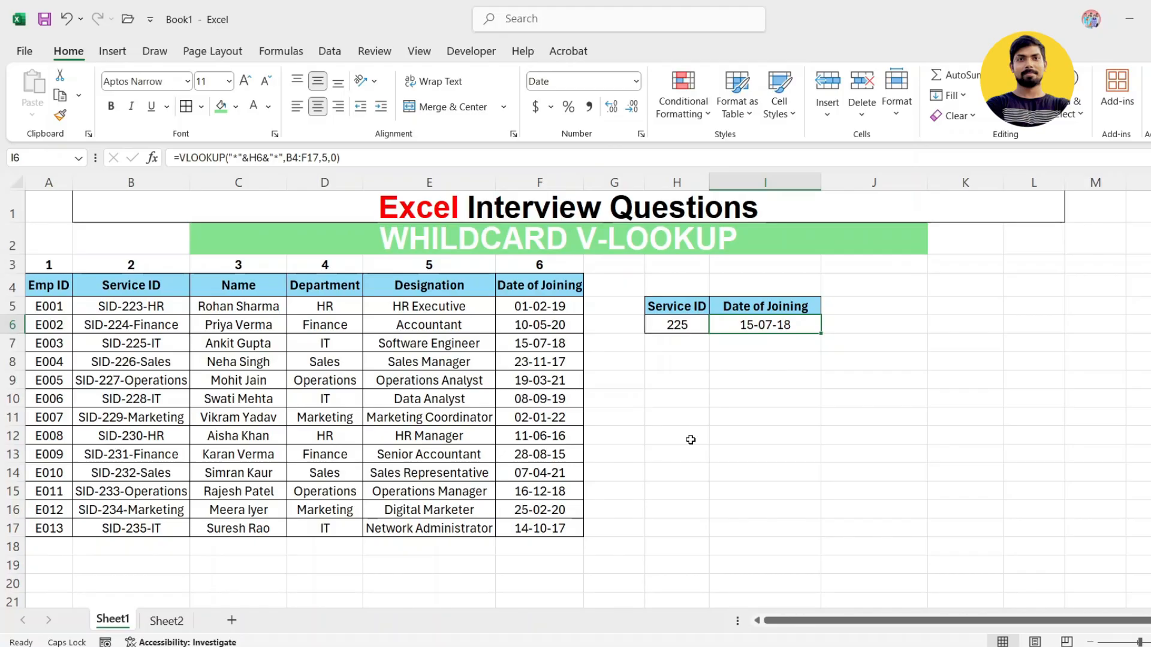
pyautogui.press('Left')
pyautogui.press('Right')
pyautogui.press('F2')
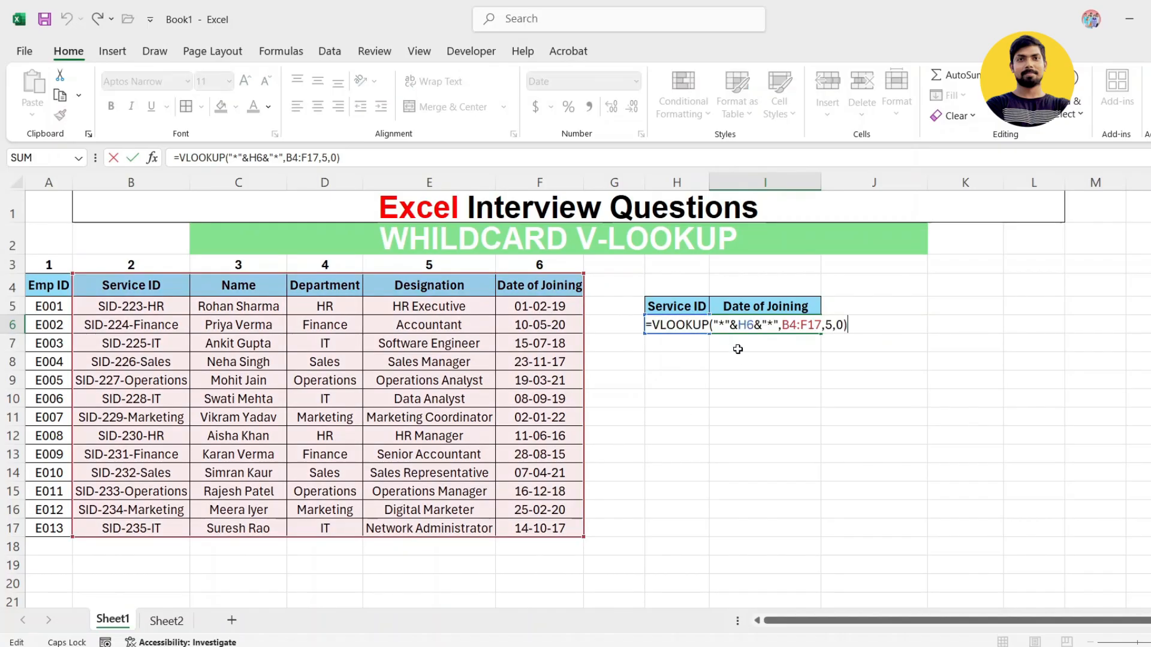
pyautogui.press('Escape')
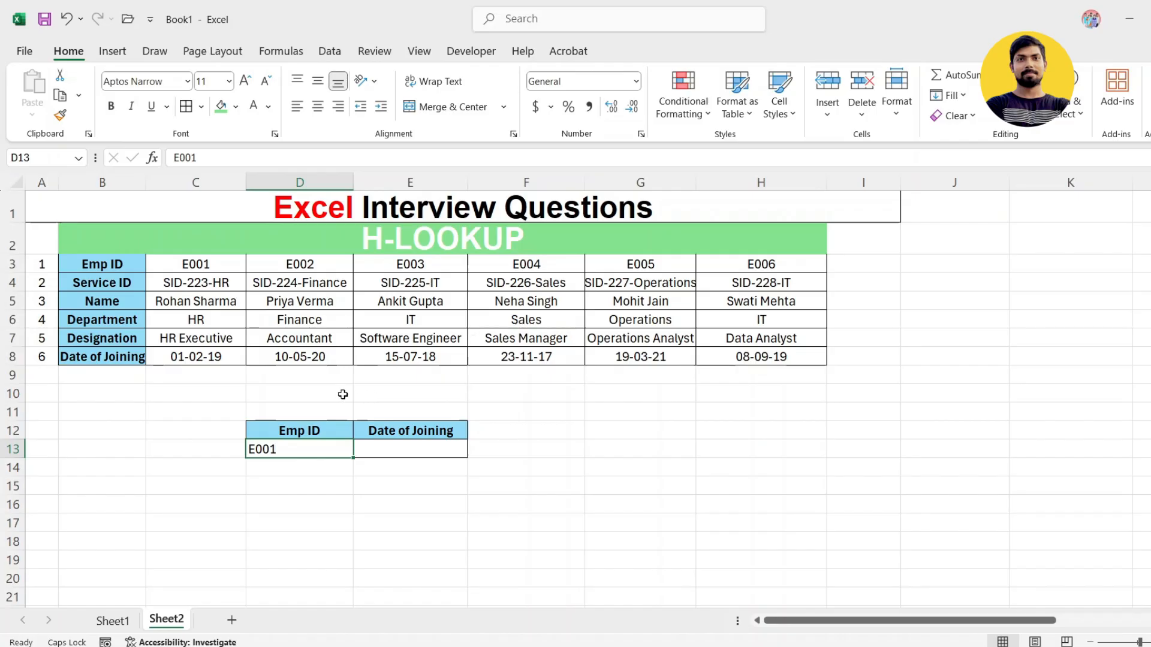
# Examine how the employee records on Sheet1 are laid out vertically, with one employee per row.
pyautogui.click(112, 621)
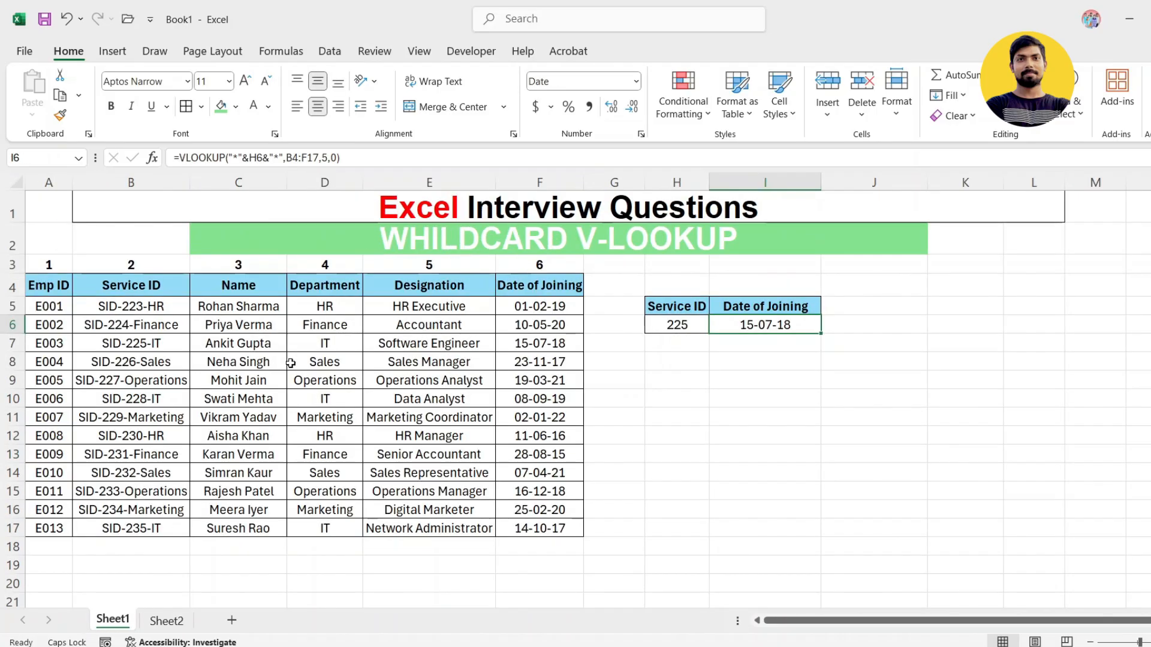
pyautogui.moveTo(37, 280); pyautogui.dragTo(558, 530)
pyautogui.click(238, 436)
pyautogui.moveTo(54, 303); pyautogui.dragTo(461, 306)
pyautogui.moveTo(48, 328); pyautogui.dragTo(241, 336)
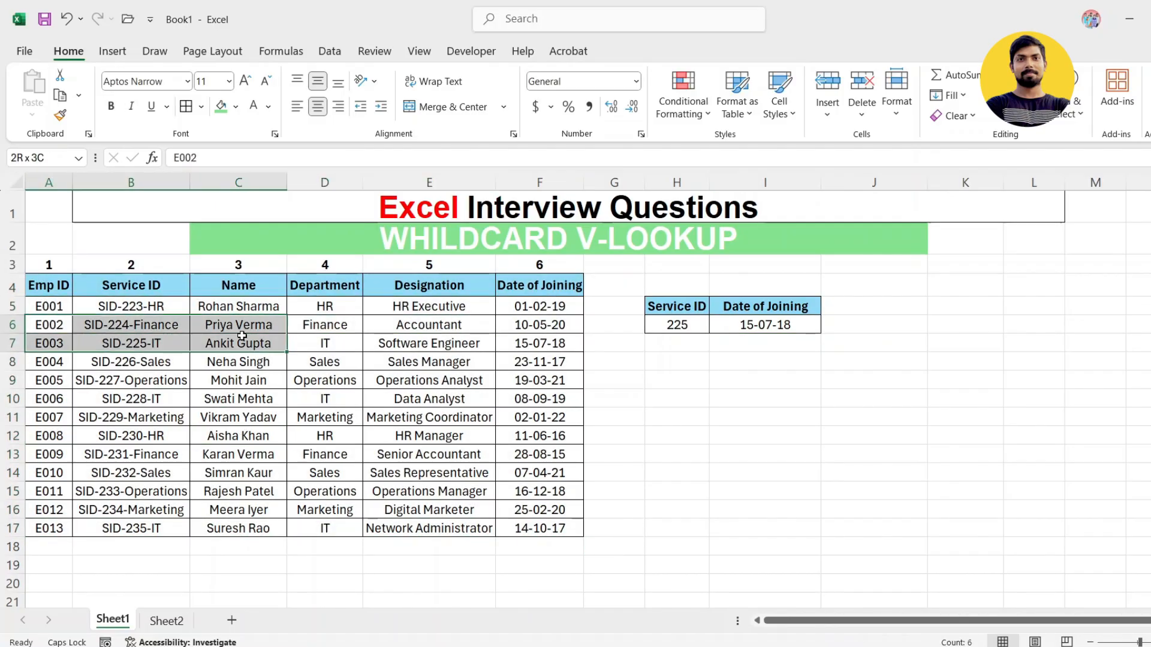
pyautogui.click(238, 418)
# Examine how Sheet2 arranges the employee data horizontally, with headers in column B and one employee per column.
pyautogui.click(167, 621)
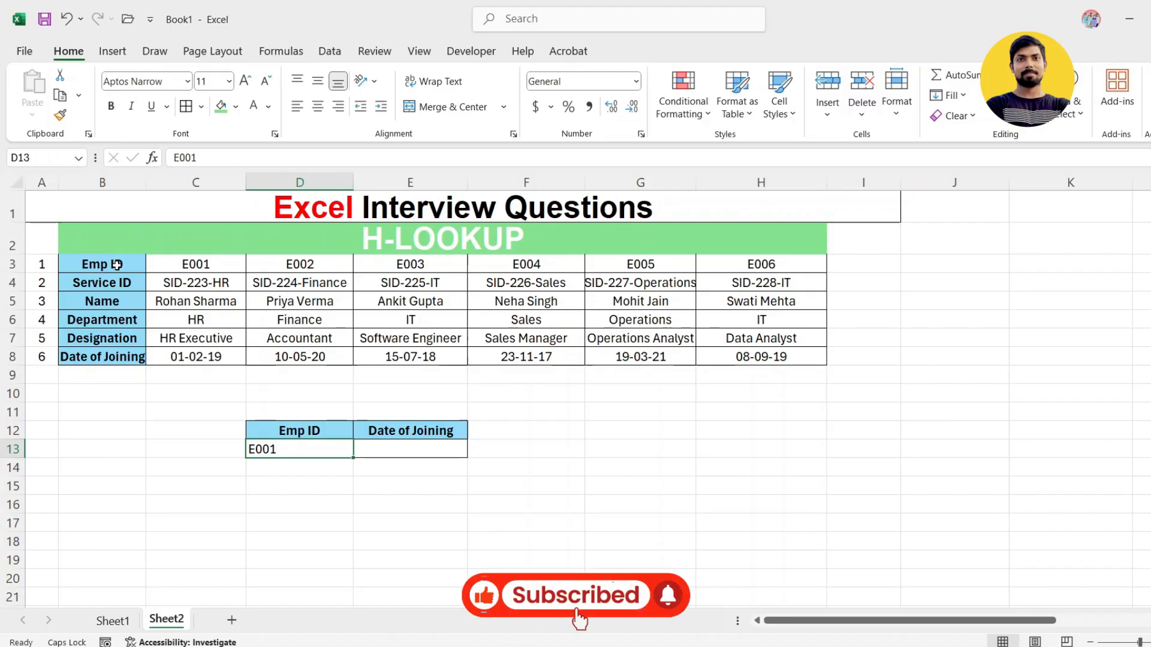
pyautogui.moveTo(99, 264); pyautogui.dragTo(197, 356)
pyautogui.click(187, 319)
pyautogui.click(194, 320)
pyautogui.click(118, 264)
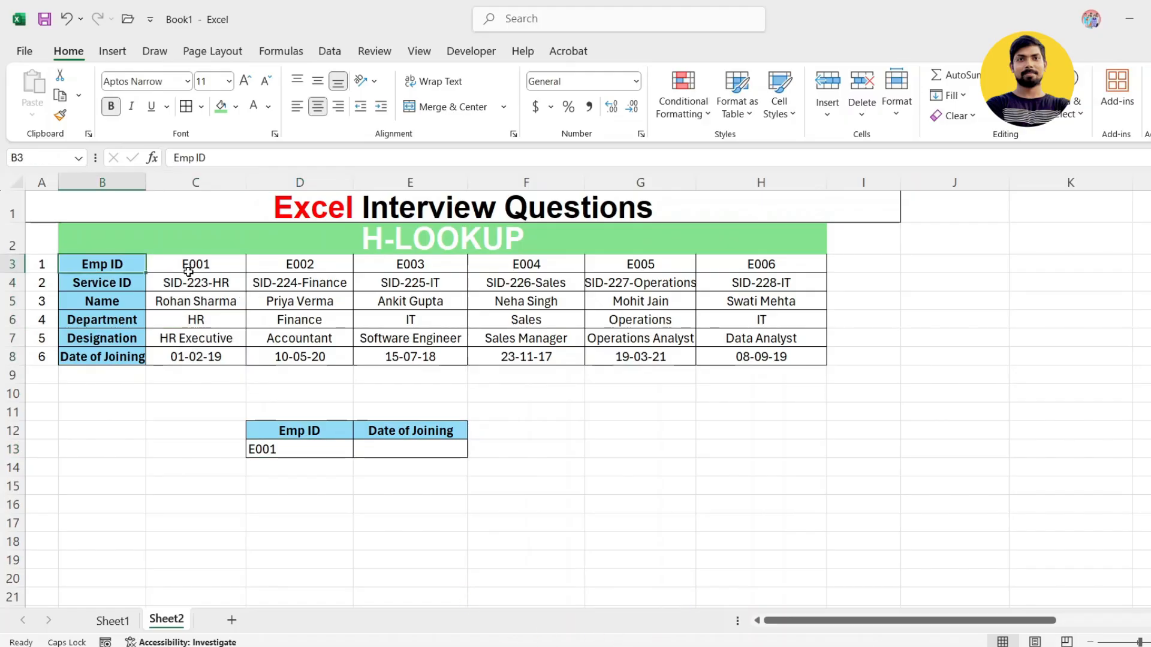
pyautogui.moveTo(193, 265); pyautogui.dragTo(199, 351)
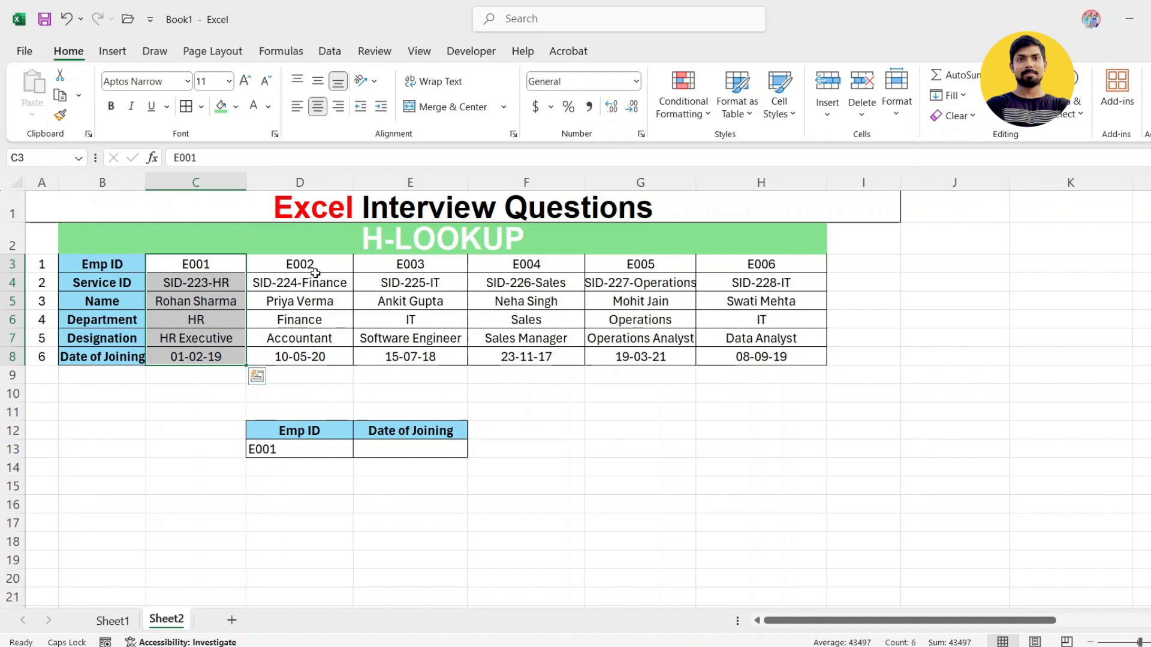
pyautogui.moveTo(315, 264); pyautogui.dragTo(307, 354)
pyautogui.click(298, 319)
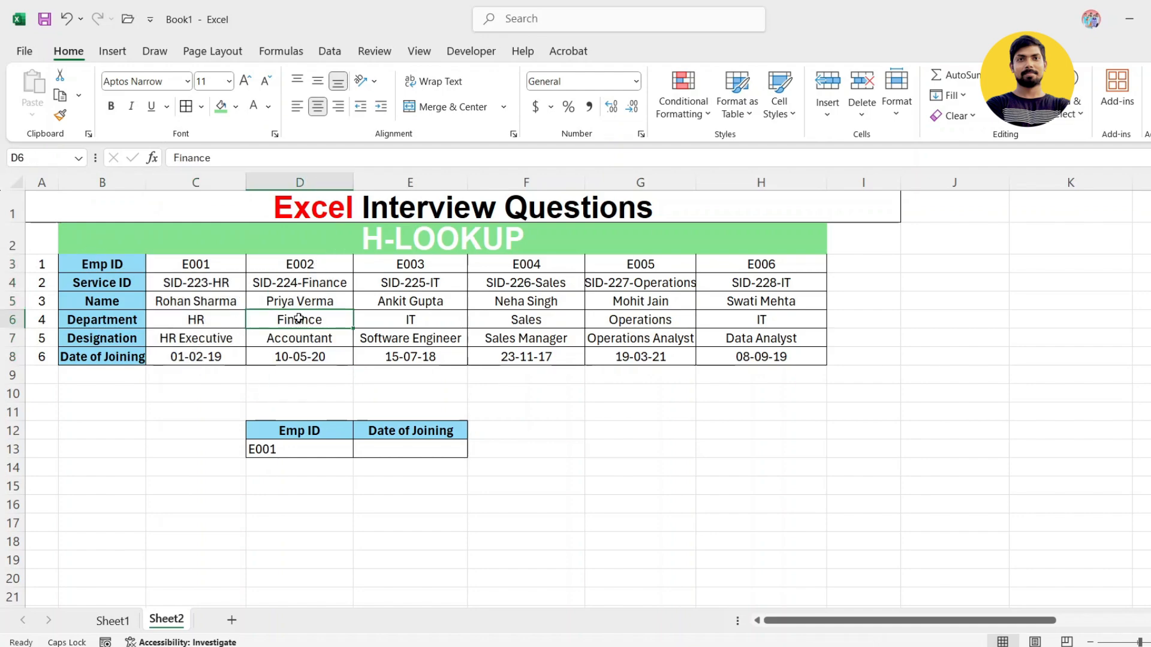
pyautogui.click(393, 450)
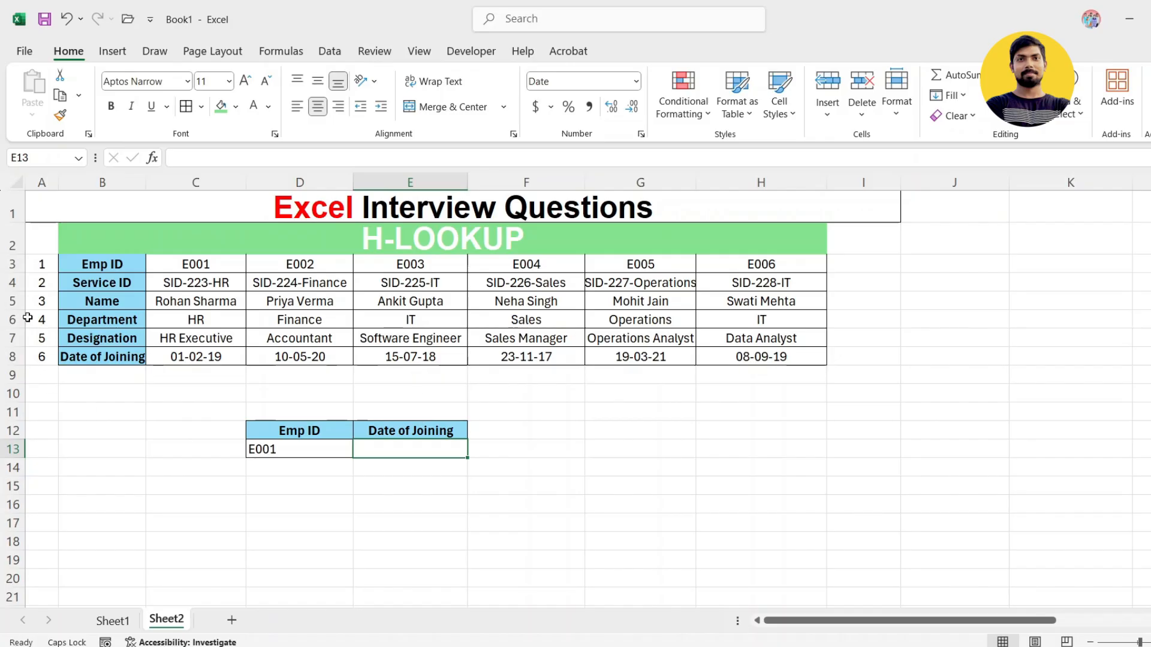
pyautogui.click(11, 299)
pyautogui.click(203, 336)
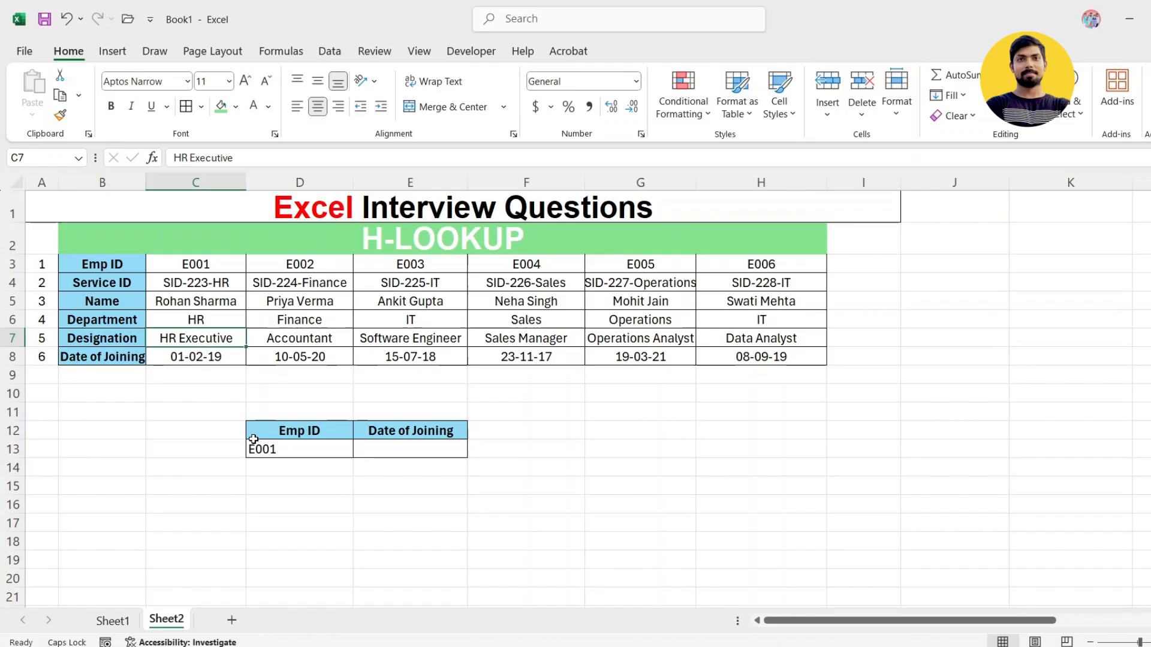
# Enter an HLOOKUP in E13 of Sheet2 with lookup value D13, table array B3:H8, row index 6 and 0 for exact match.
pyautogui.click(394, 446)
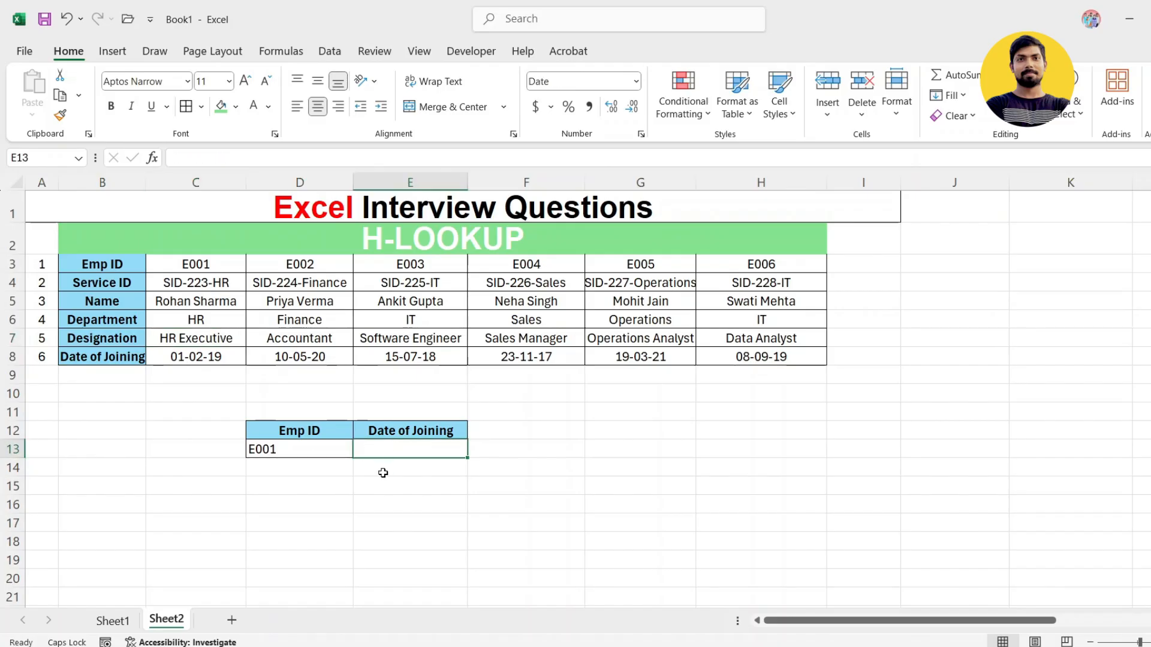
pyautogui.write('=HL')
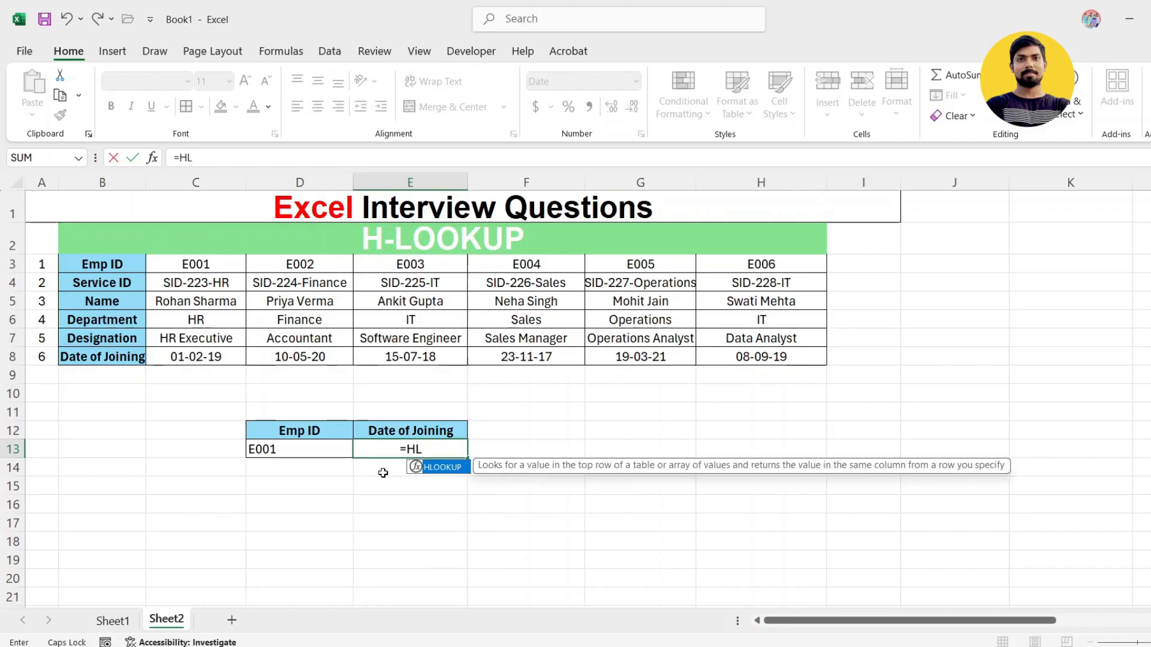
pyautogui.press('Tab')
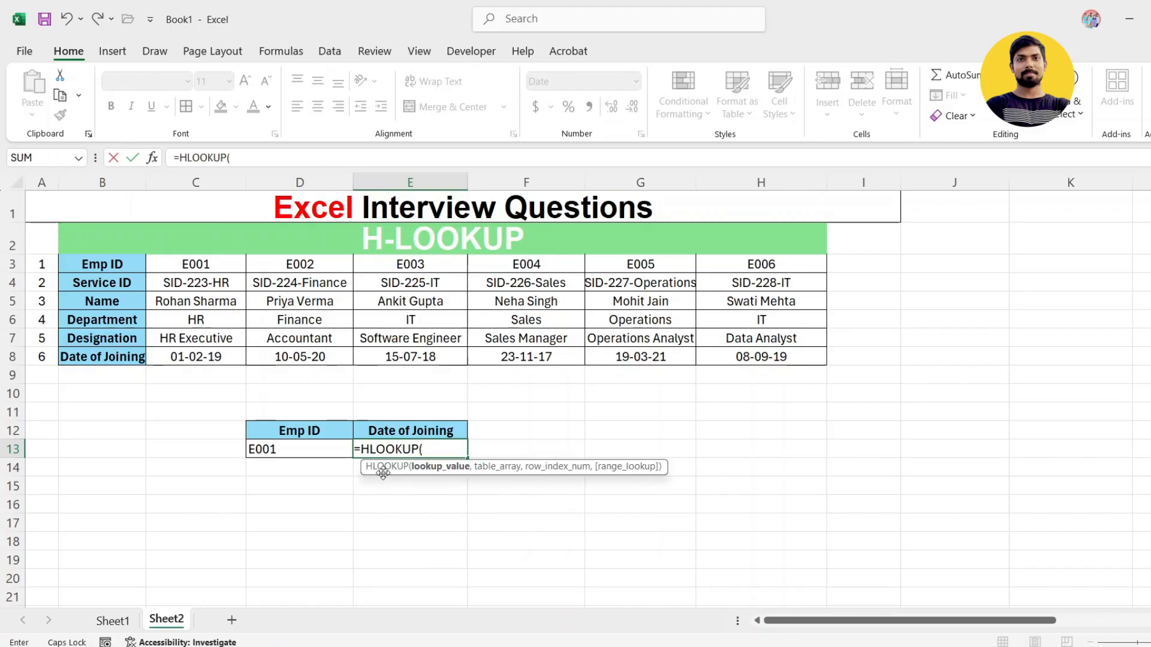
pyautogui.click(315, 453)
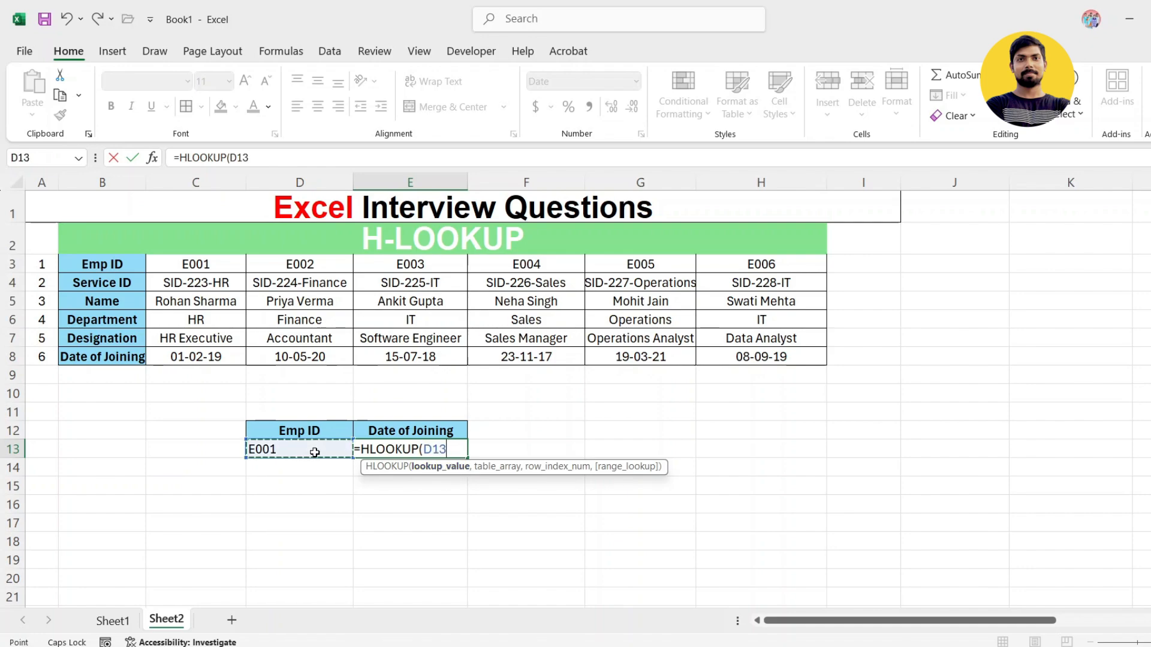
pyautogui.write(',')
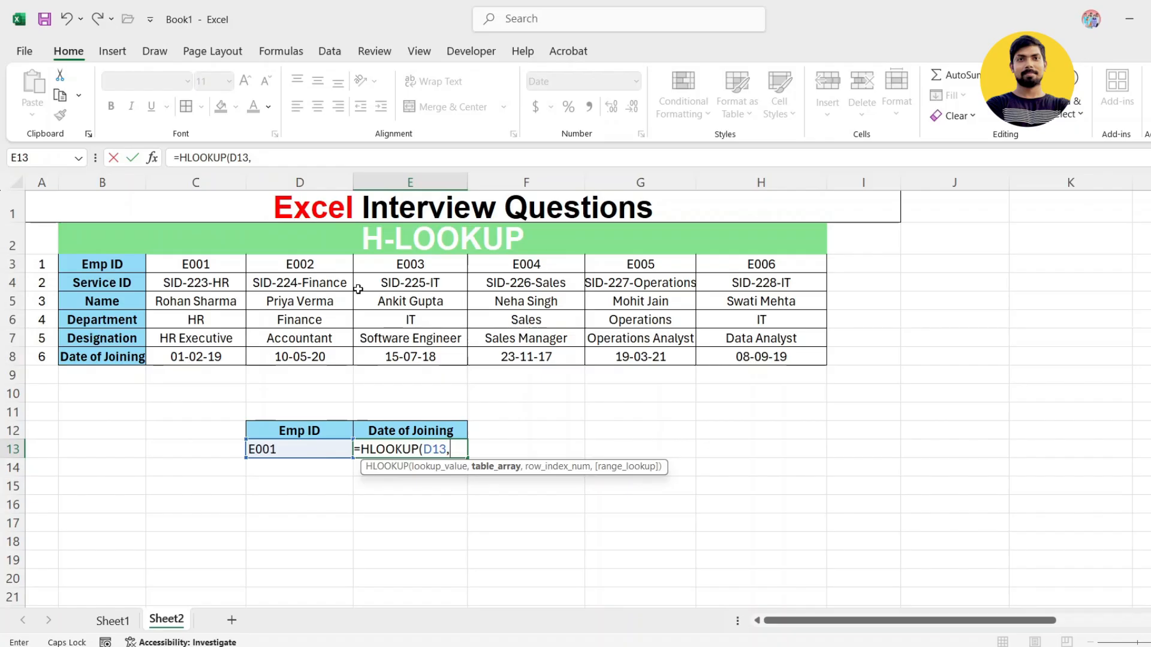
pyautogui.moveTo(101, 267); pyautogui.dragTo(772, 362)
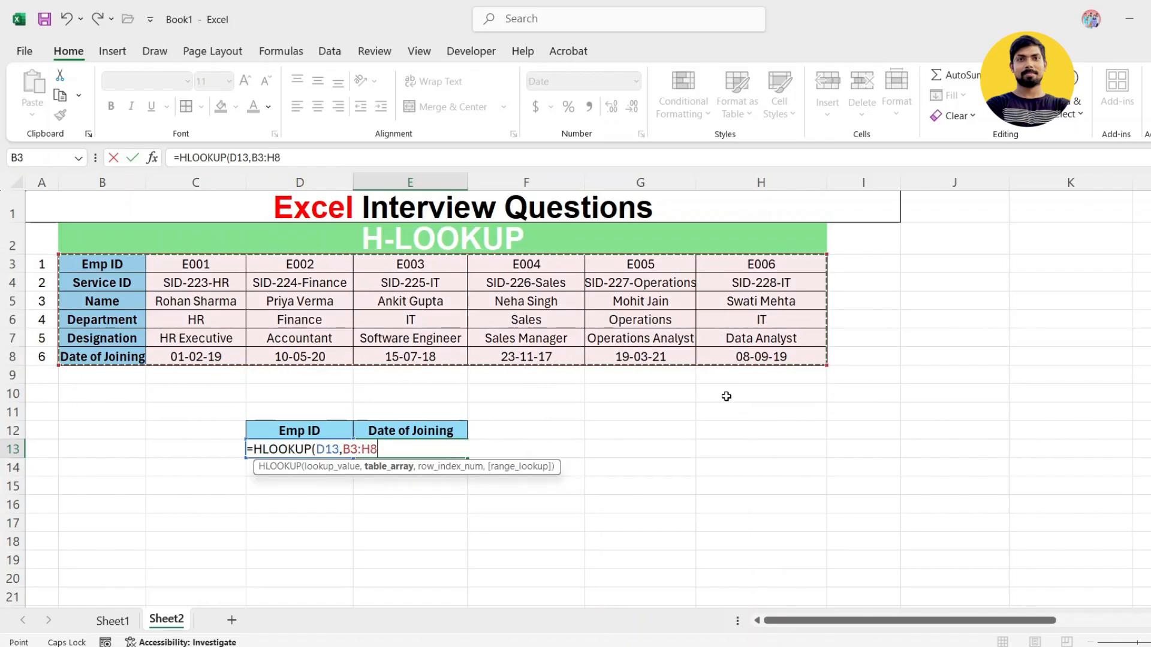
pyautogui.write(',')
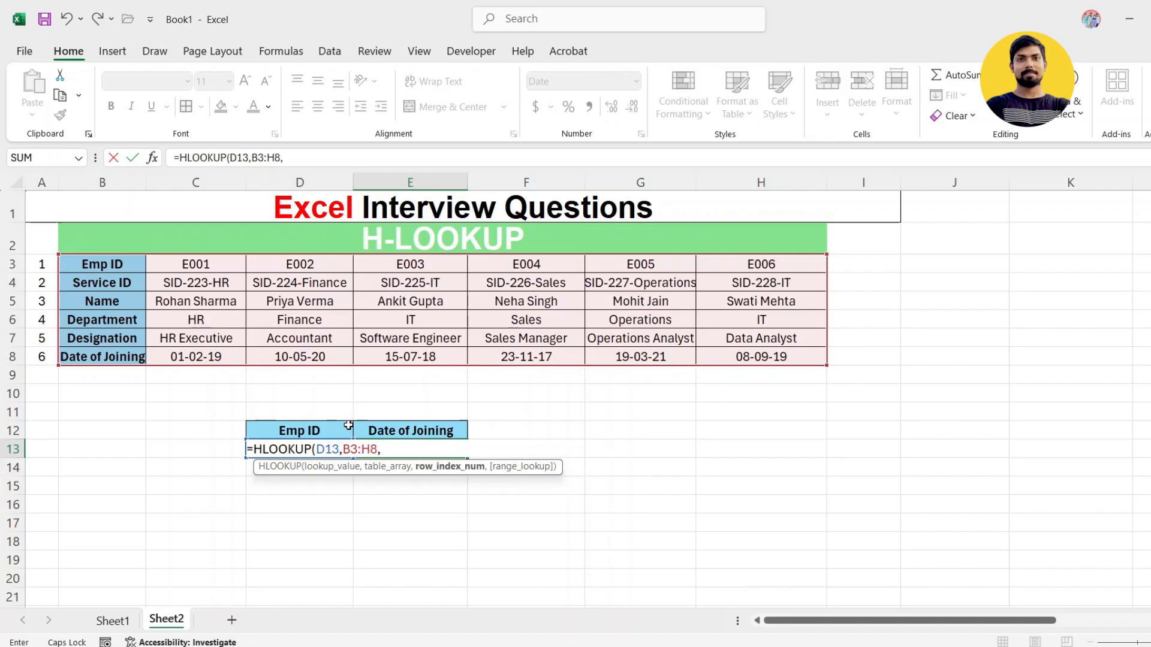
pyautogui.write('6,')
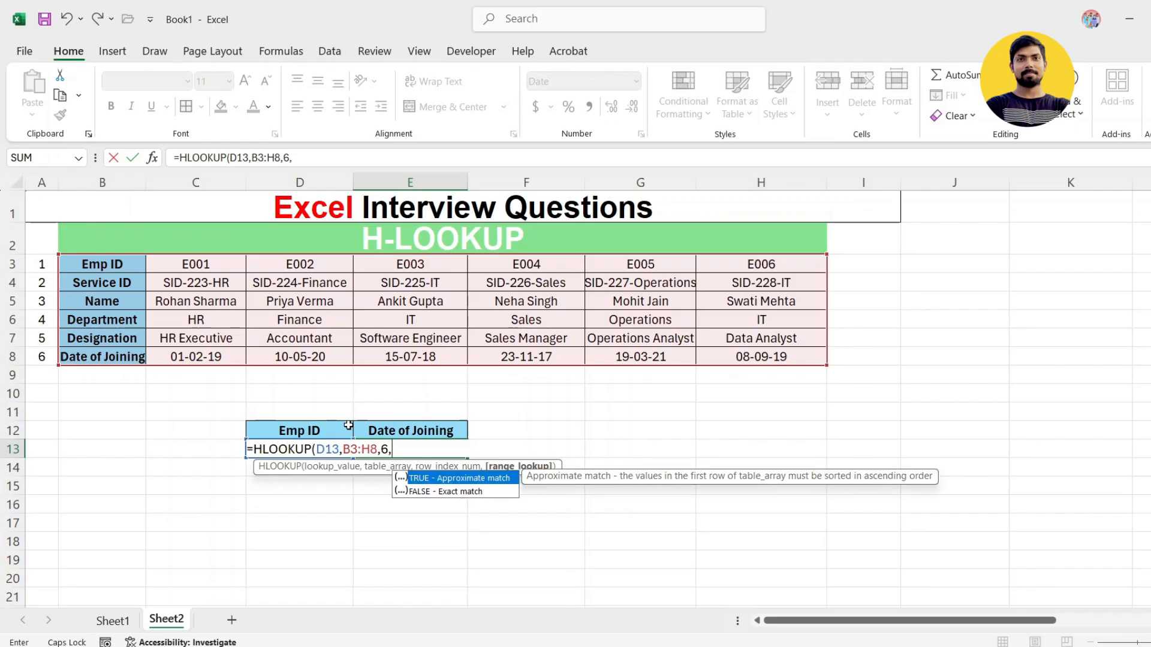
pyautogui.write('0)')
pyautogui.press('Return')
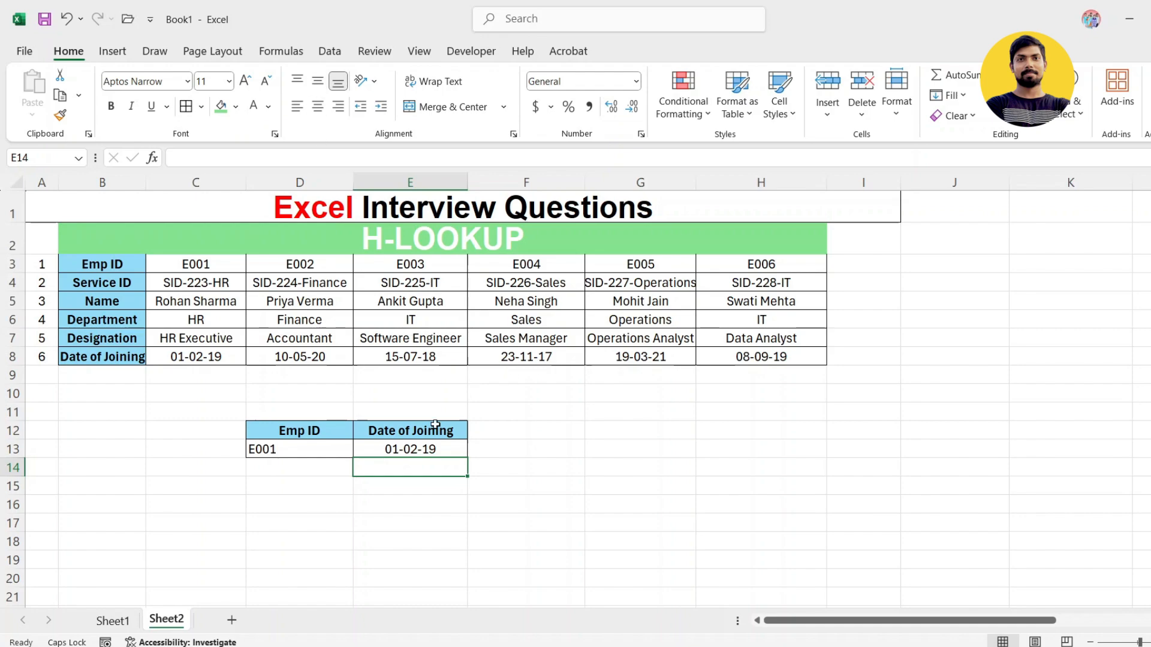
pyautogui.click(418, 445)
pyautogui.click(418, 499)
pyautogui.click(448, 453)
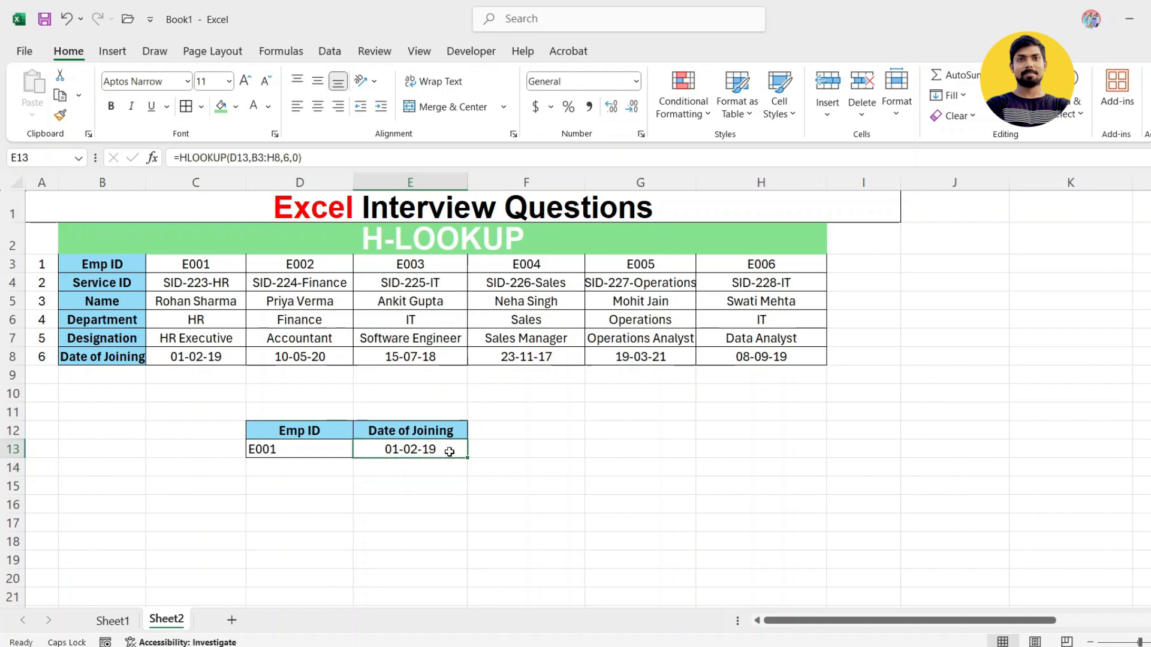
pyautogui.click(511, 453)
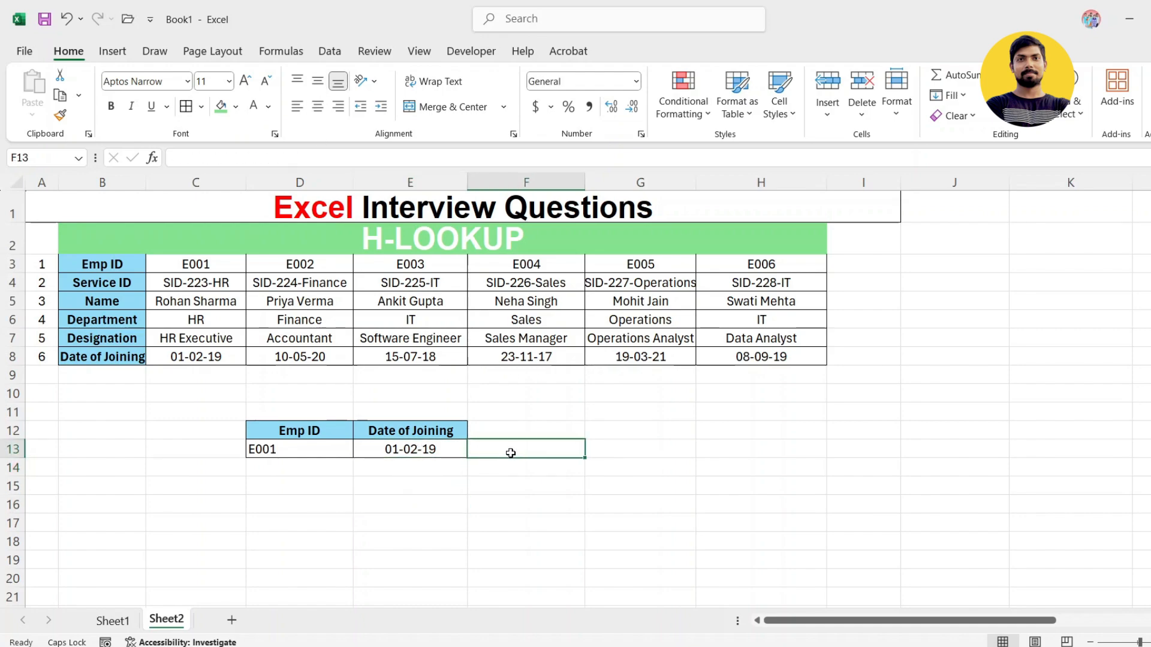